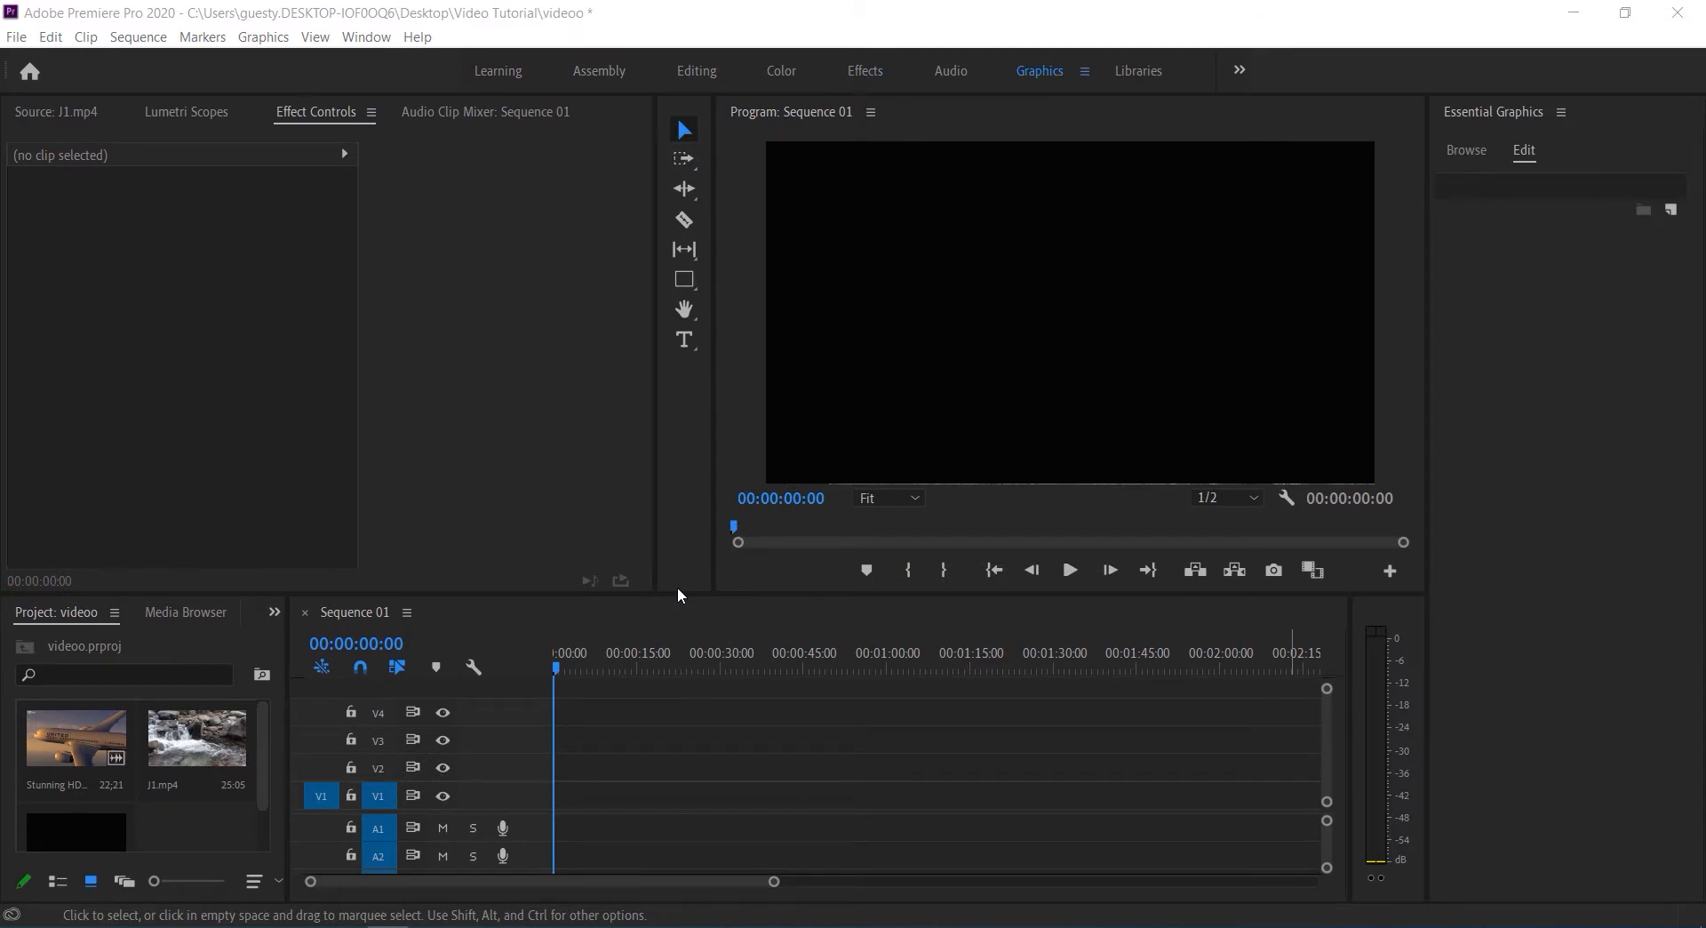
Place J1.mp4 at the start of track V1 and stack copies of the clip directly above it on V2, V3 and V4
{"action": "left_click_drag", "start_coordinate": [215, 755], "coordinate": [559, 807]}
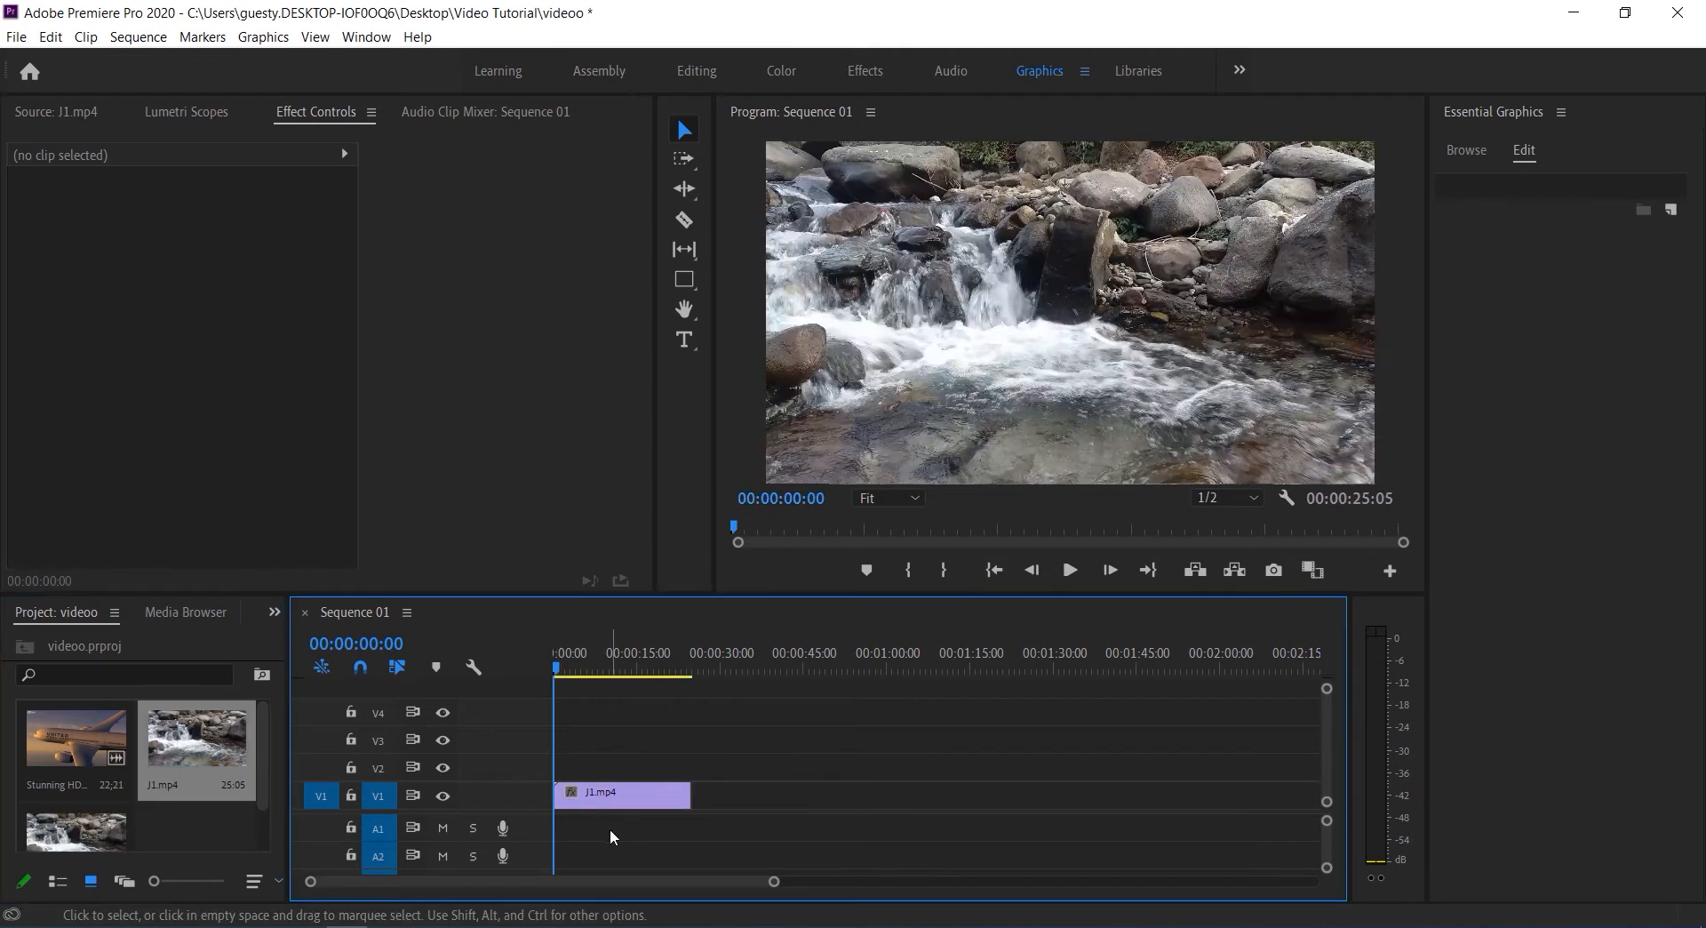
{"action": "left_click", "coordinate": [611, 804]}
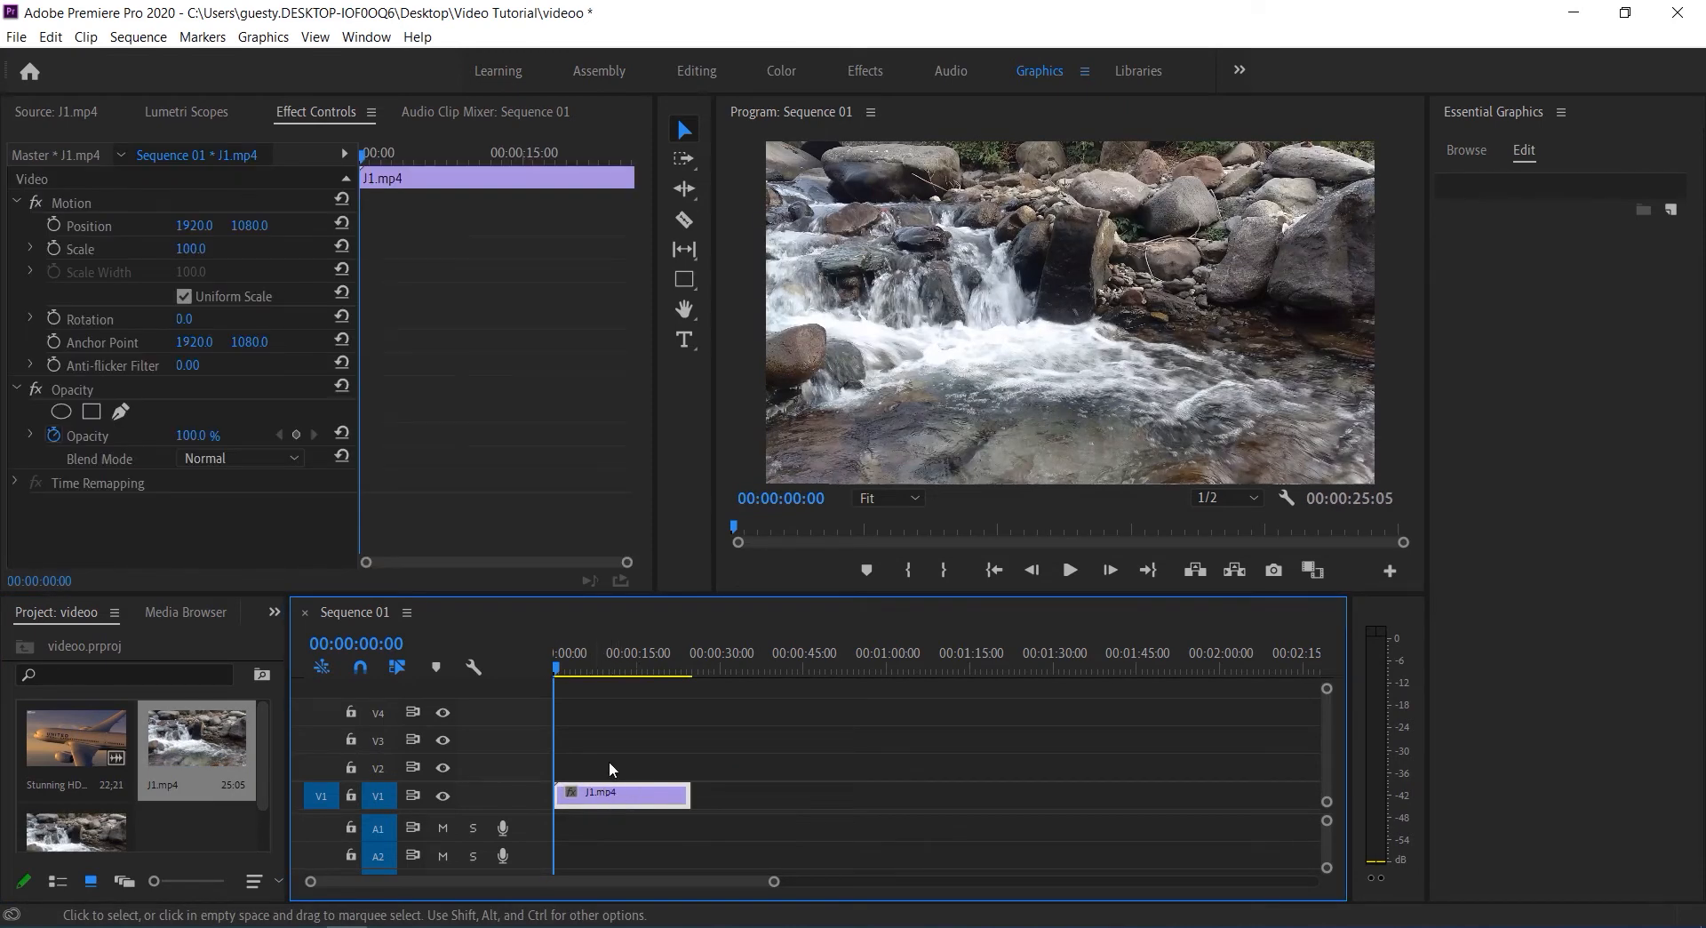
{"action": "left_click_drag", "start_coordinate": [609, 802], "coordinate": [611, 715]}
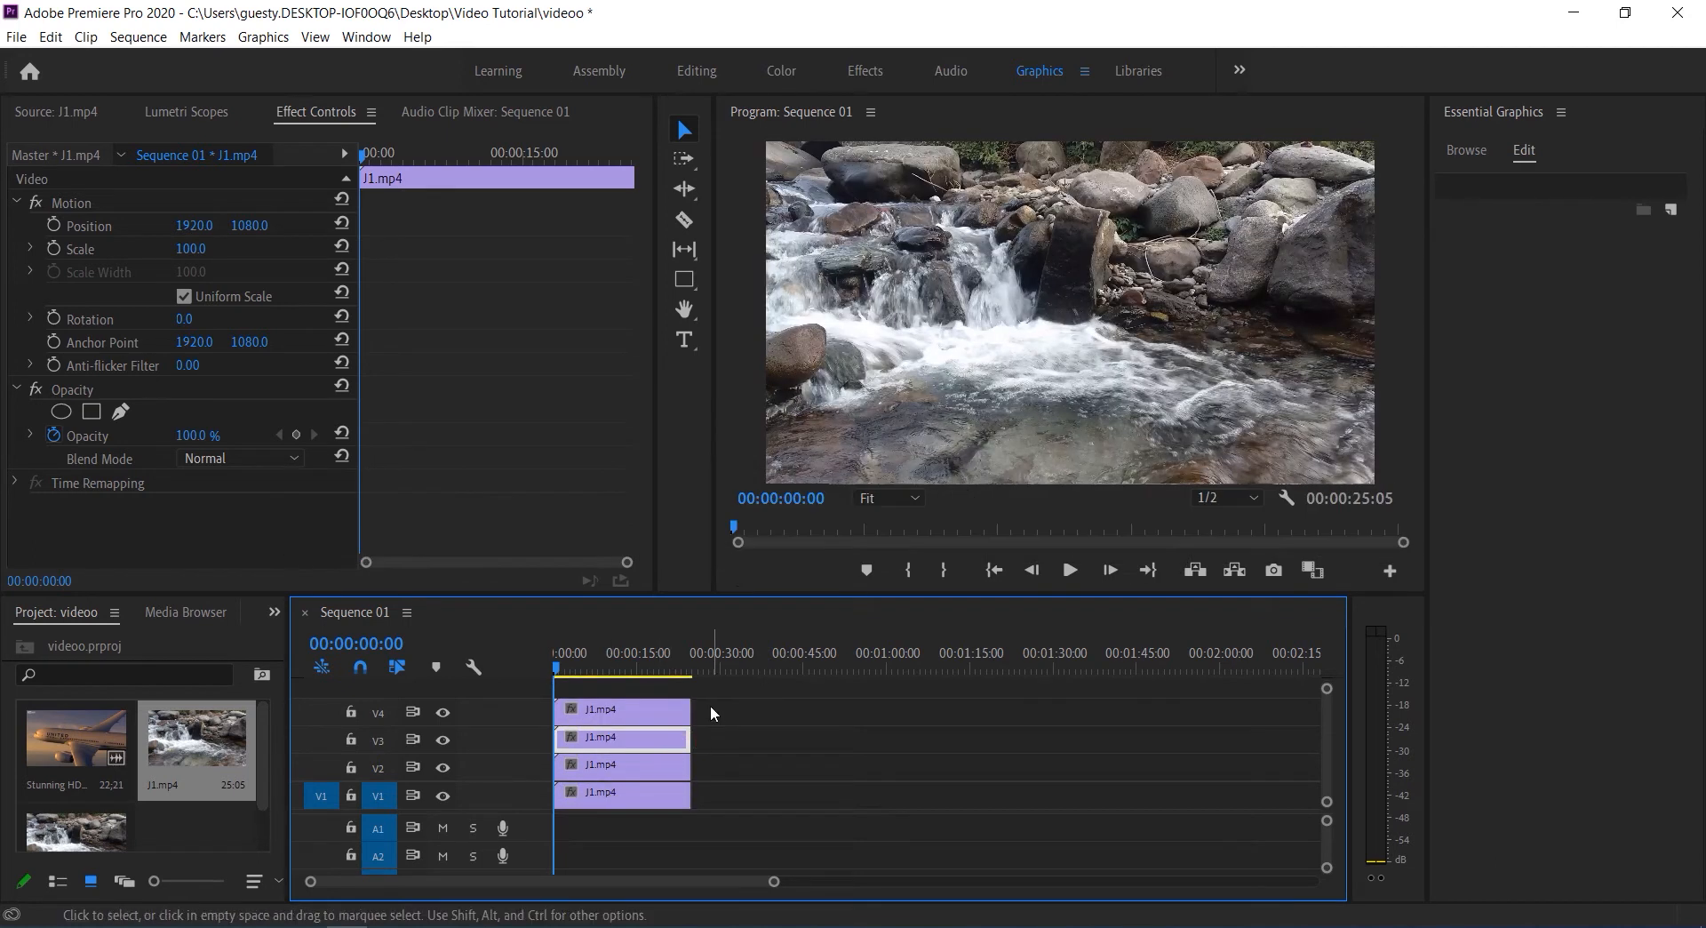
{"action": "left_click", "coordinate": [654, 787]}
{"action": "left_click", "coordinate": [646, 769]}
{"action": "left_click", "coordinate": [639, 749]}
{"action": "left_click", "coordinate": [635, 718]}
{"action": "left_click", "coordinate": [670, 800]}
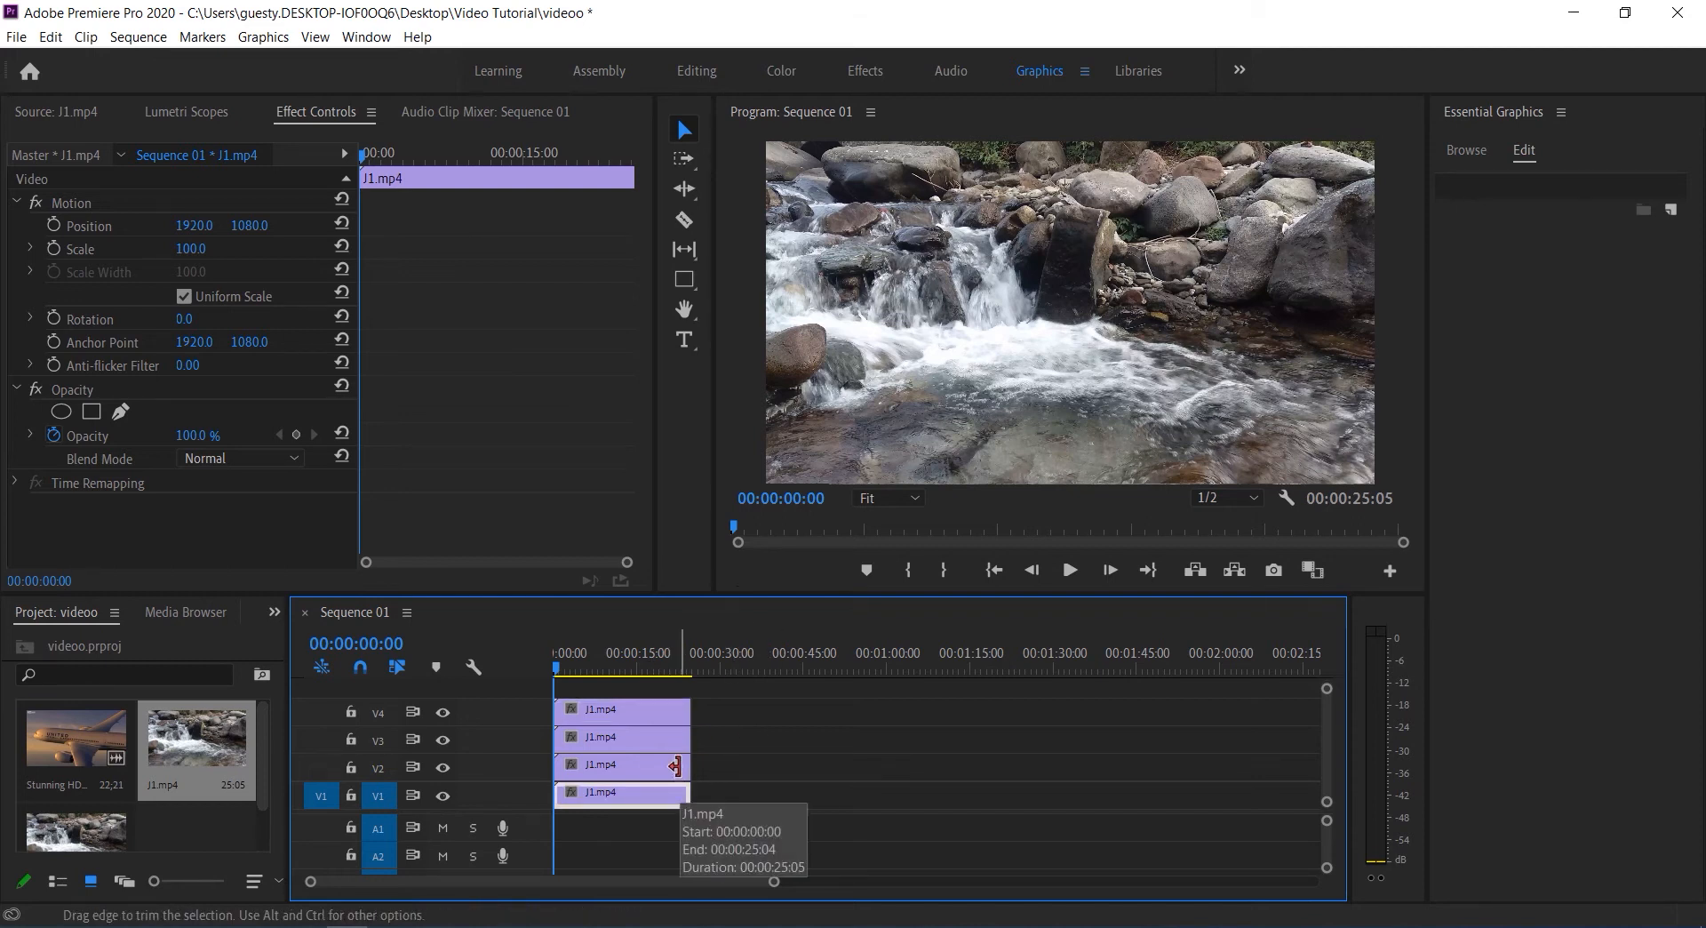
Find the Crop video effect and apply it to all four J1.mp4 clips on V1 through V4
{"action": "left_click", "coordinate": [865, 74]}
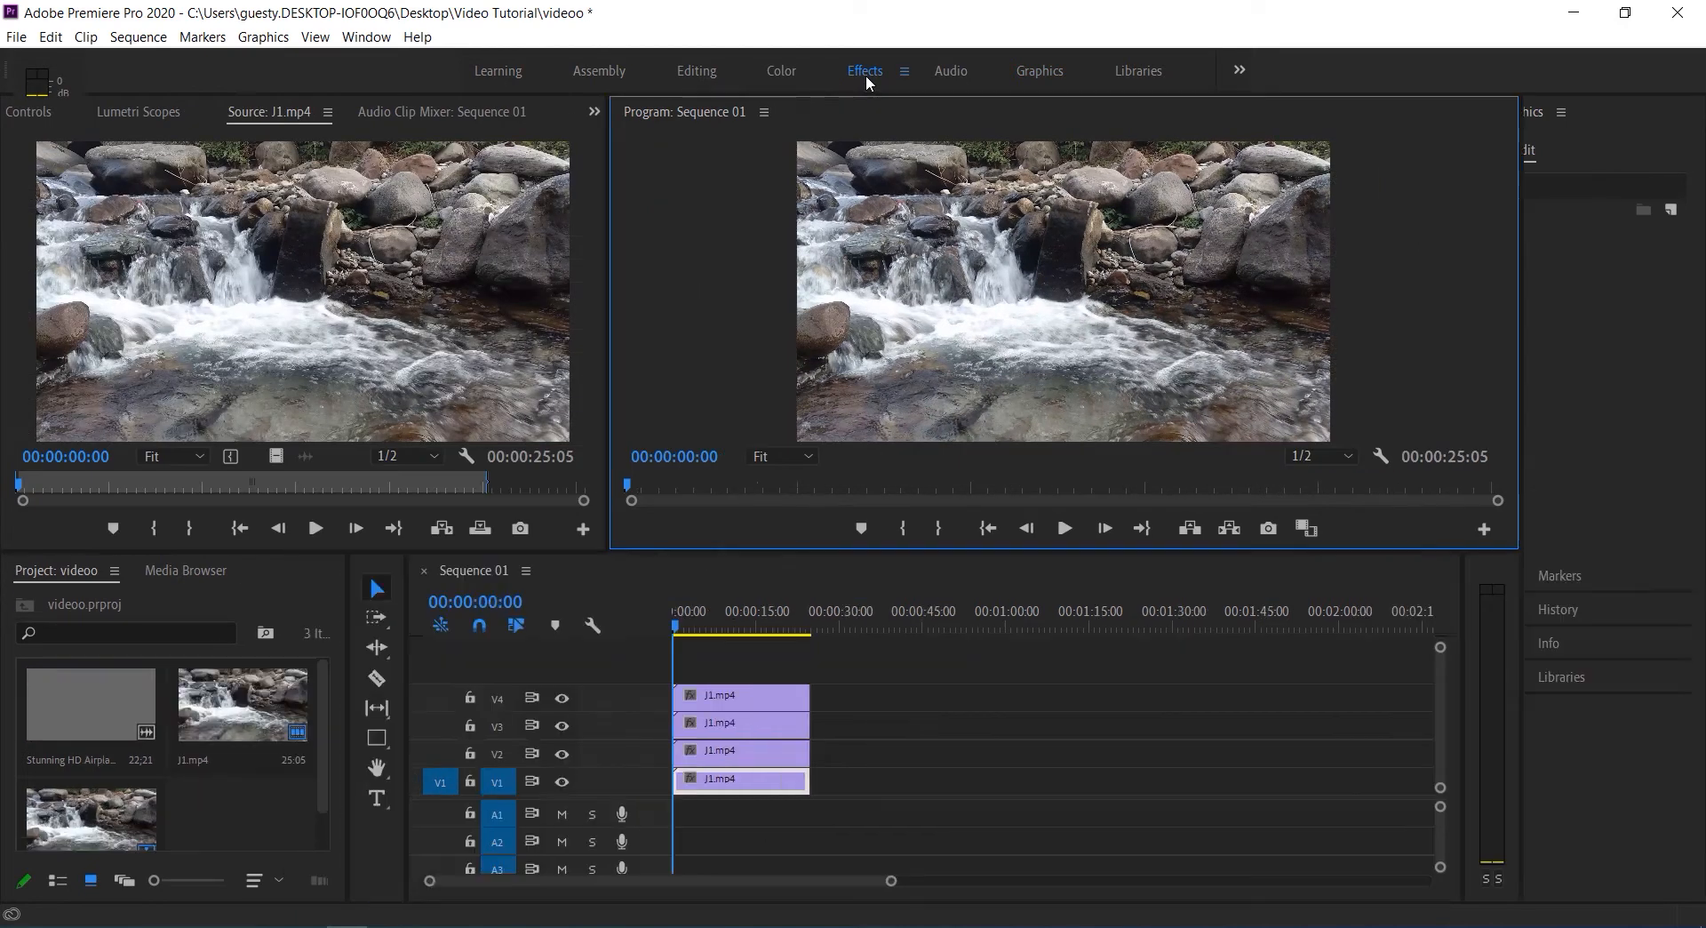
{"action": "left_click", "coordinate": [1582, 112]}
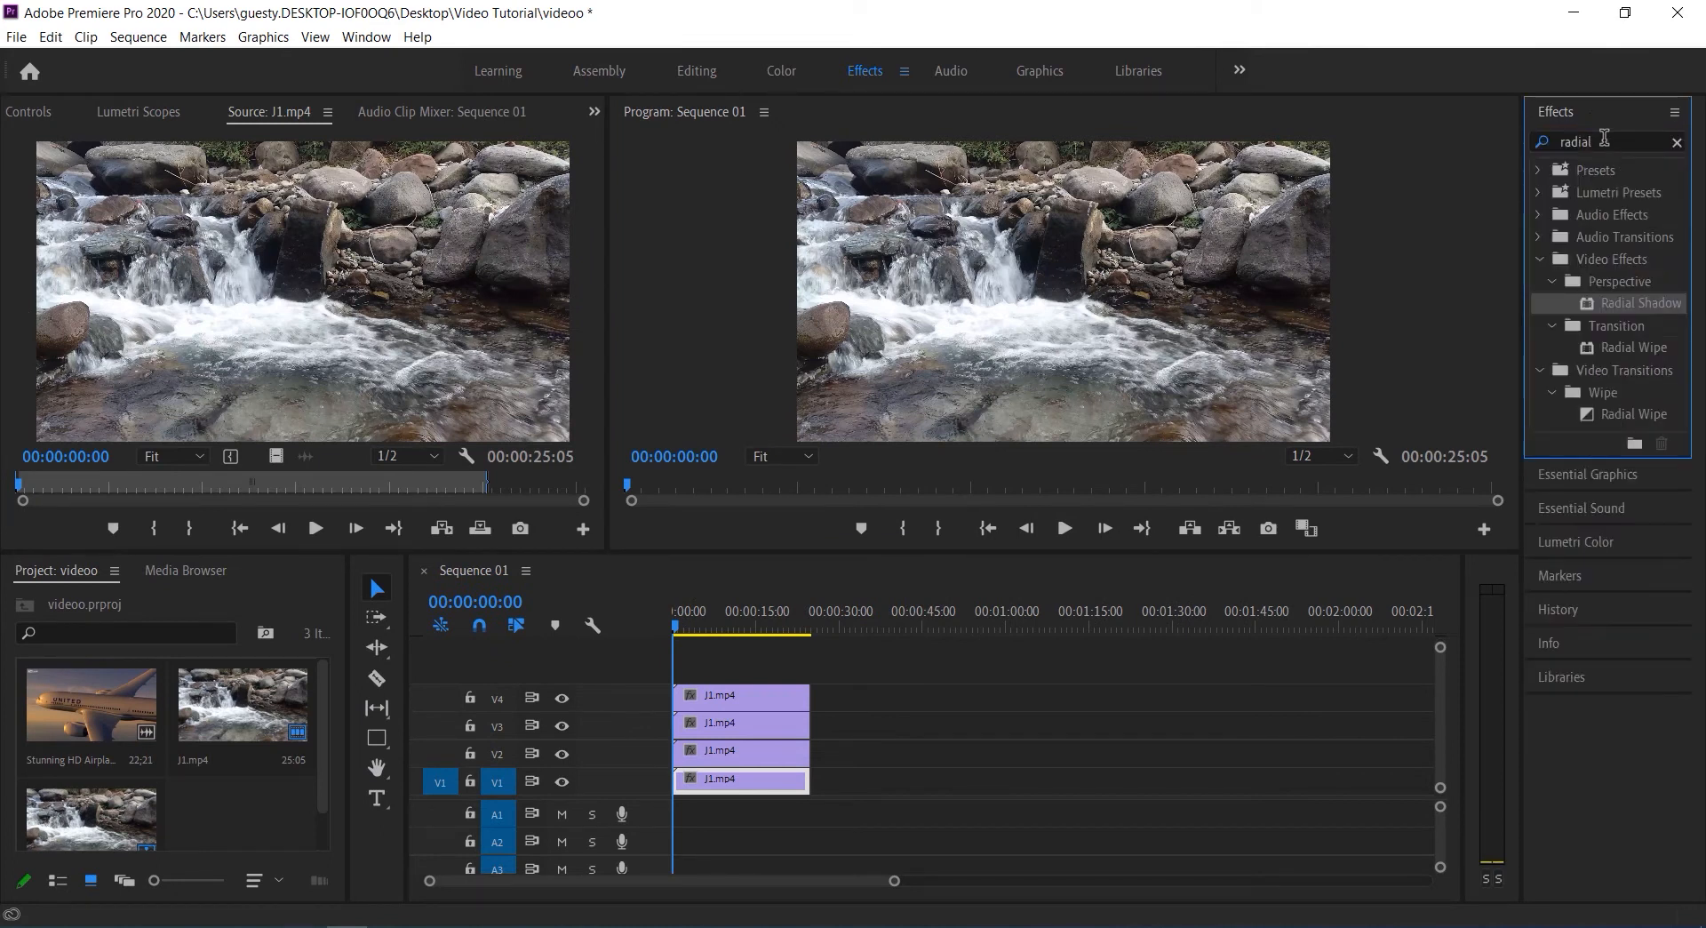
{"action": "left_click", "coordinate": [1536, 146]}
{"action": "type", "text": "crop"}
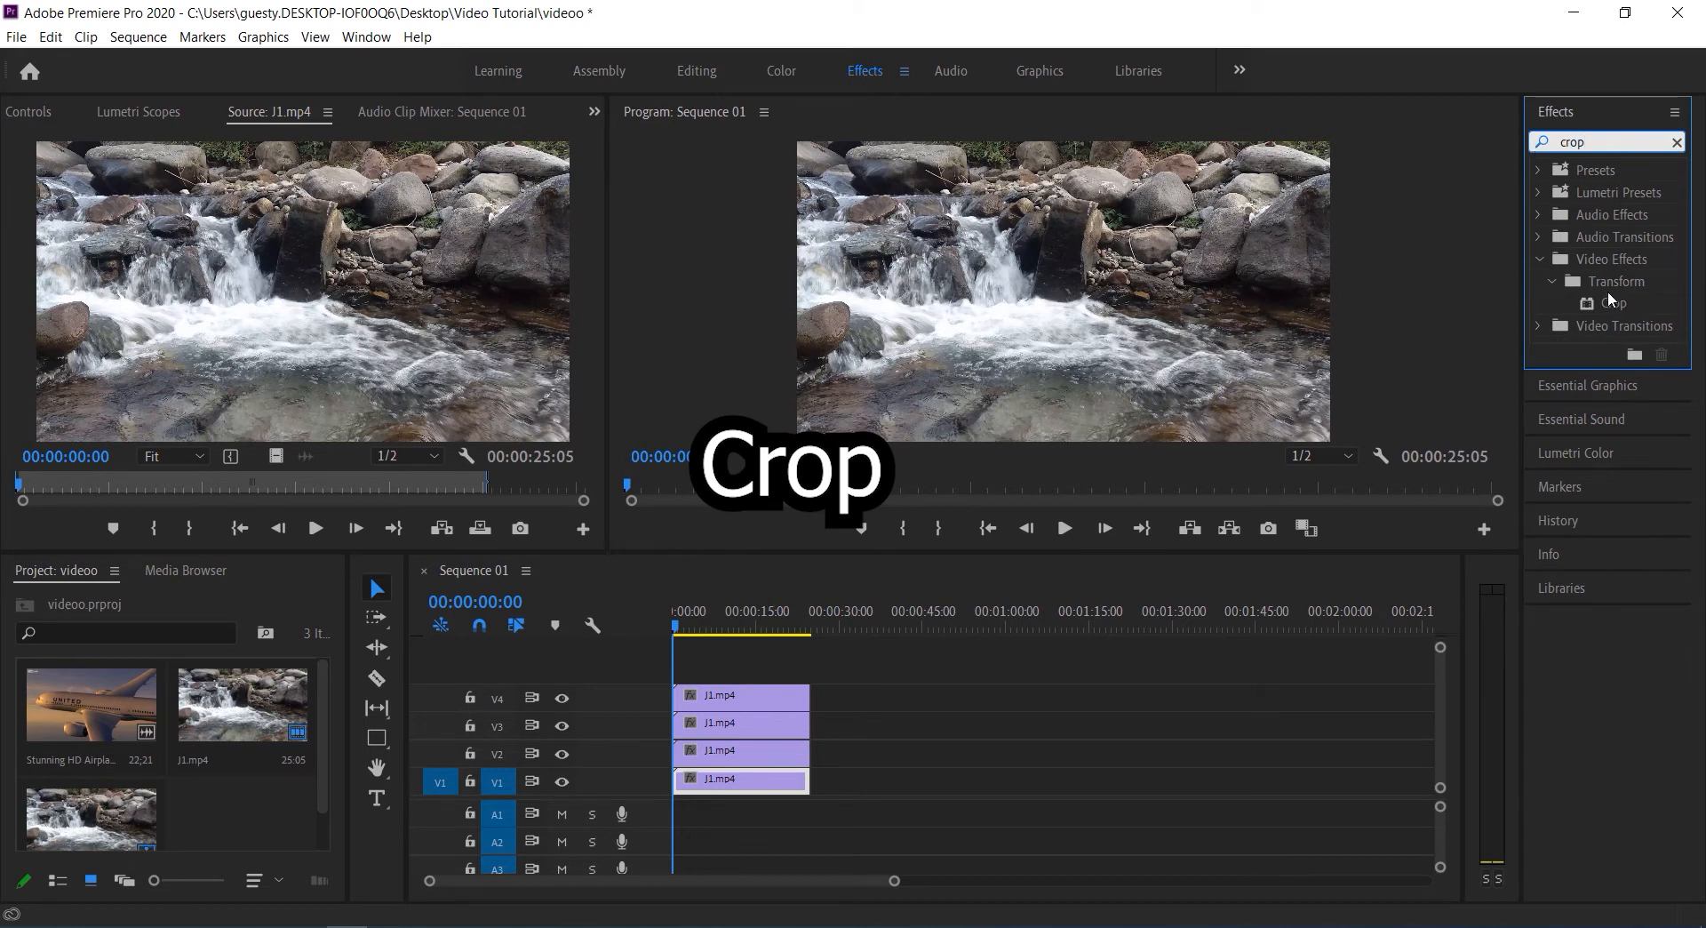
{"action": "left_click_drag", "start_coordinate": [1603, 303], "coordinate": [788, 779]}
{"action": "left_click_drag", "start_coordinate": [1583, 308], "coordinate": [757, 731]}
{"action": "left_click_drag", "start_coordinate": [1602, 307], "coordinate": [755, 696]}
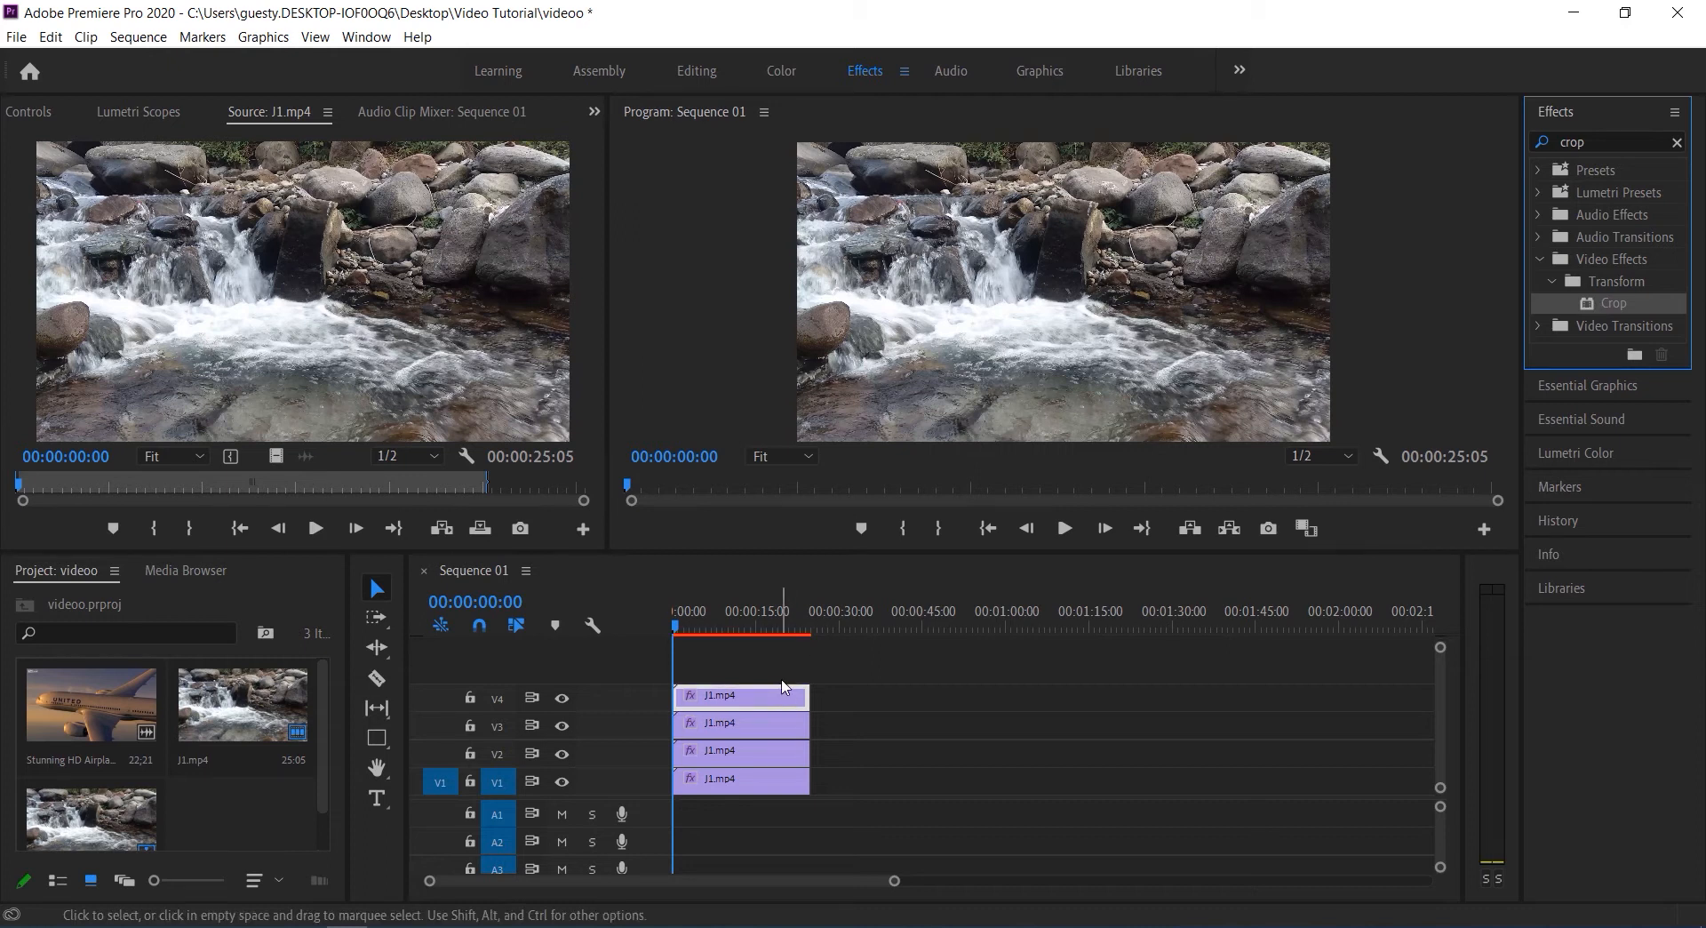
Turn off the output of video tracks V1, V2 and V3
{"action": "left_click", "coordinate": [567, 780]}
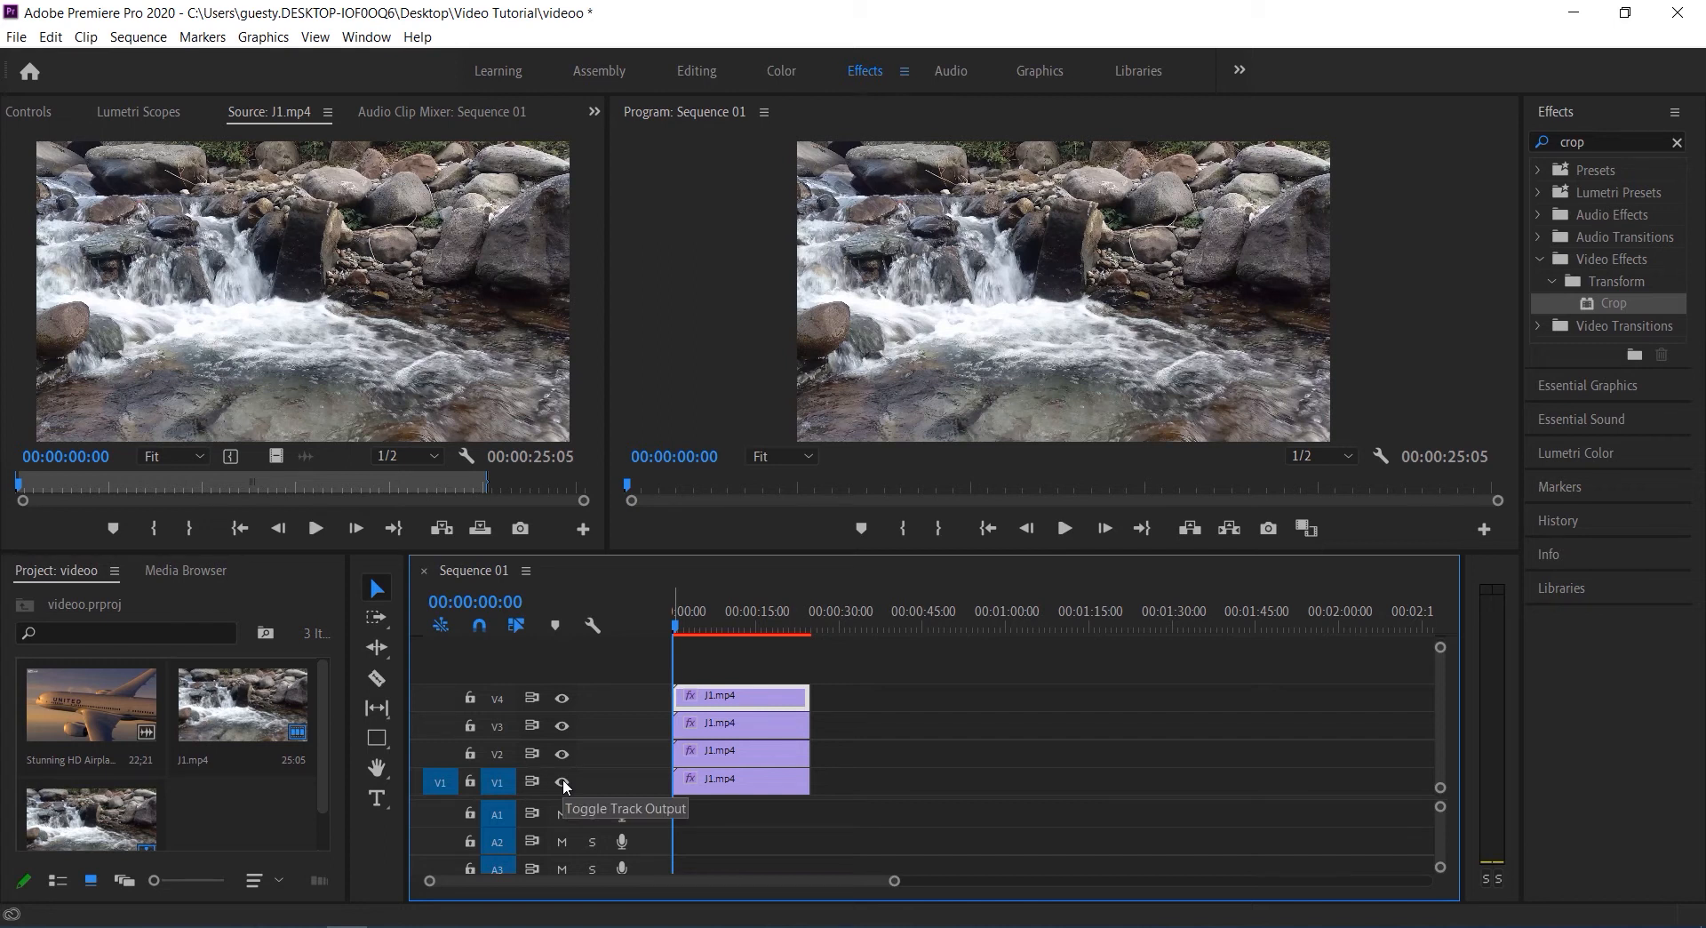
{"action": "left_click", "coordinate": [563, 755]}
{"action": "left_click", "coordinate": [566, 727]}
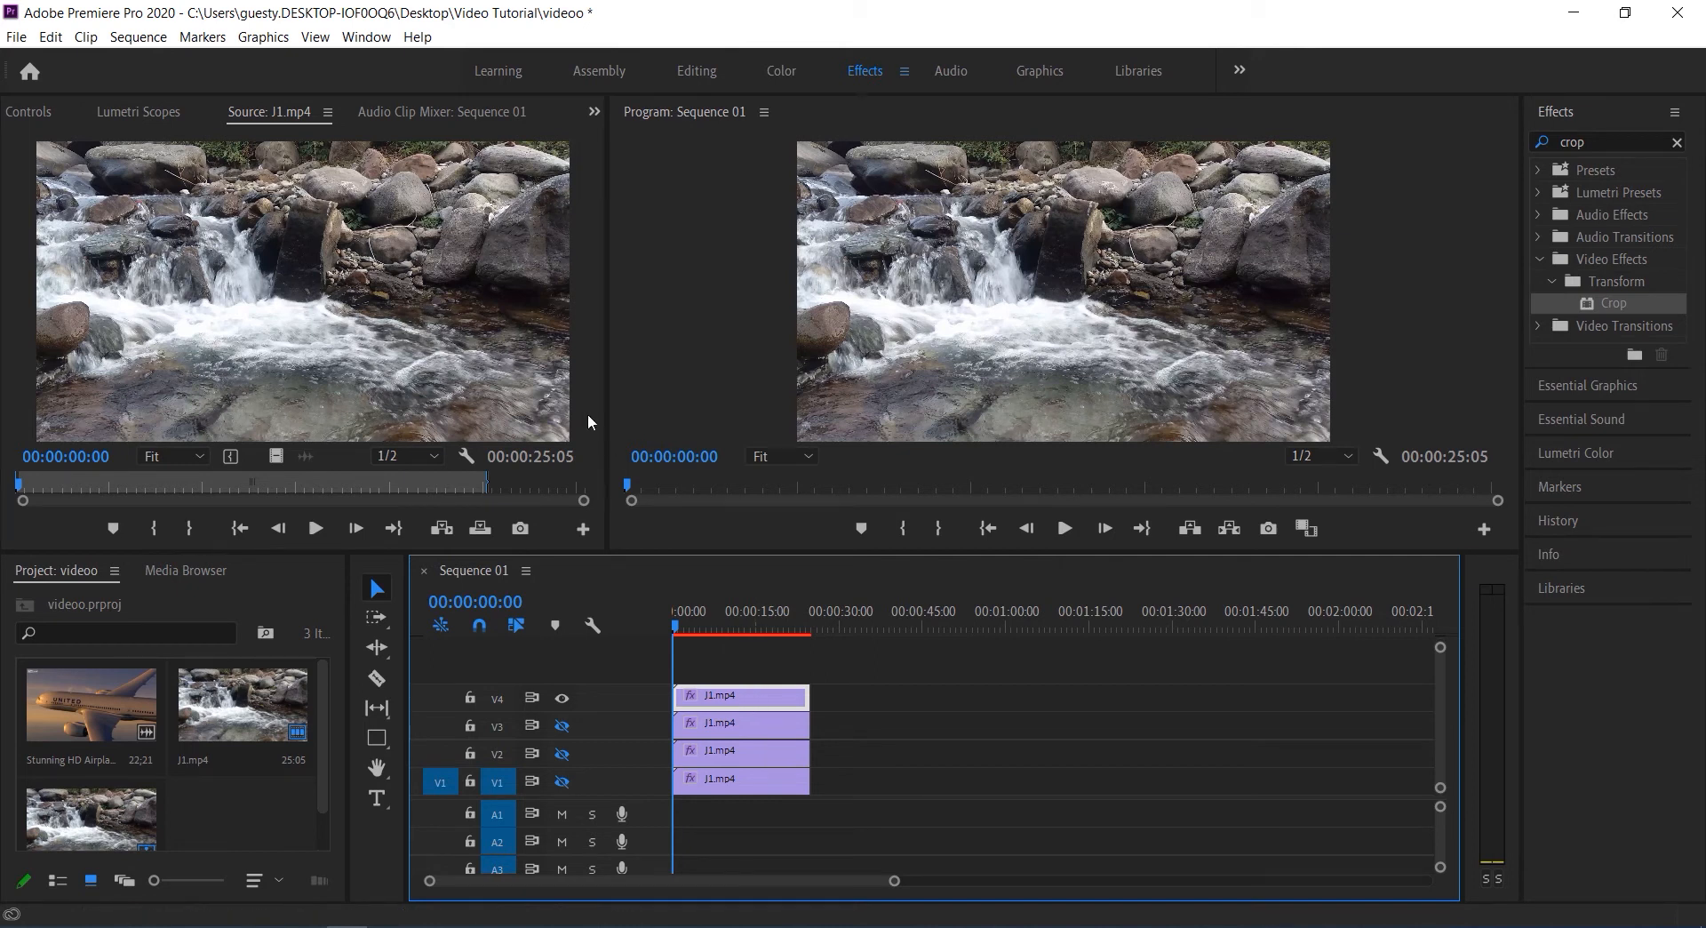
Show the effect settings of the V4 clip and set its Crop Right value to 78%
{"action": "left_click", "coordinate": [594, 111]}
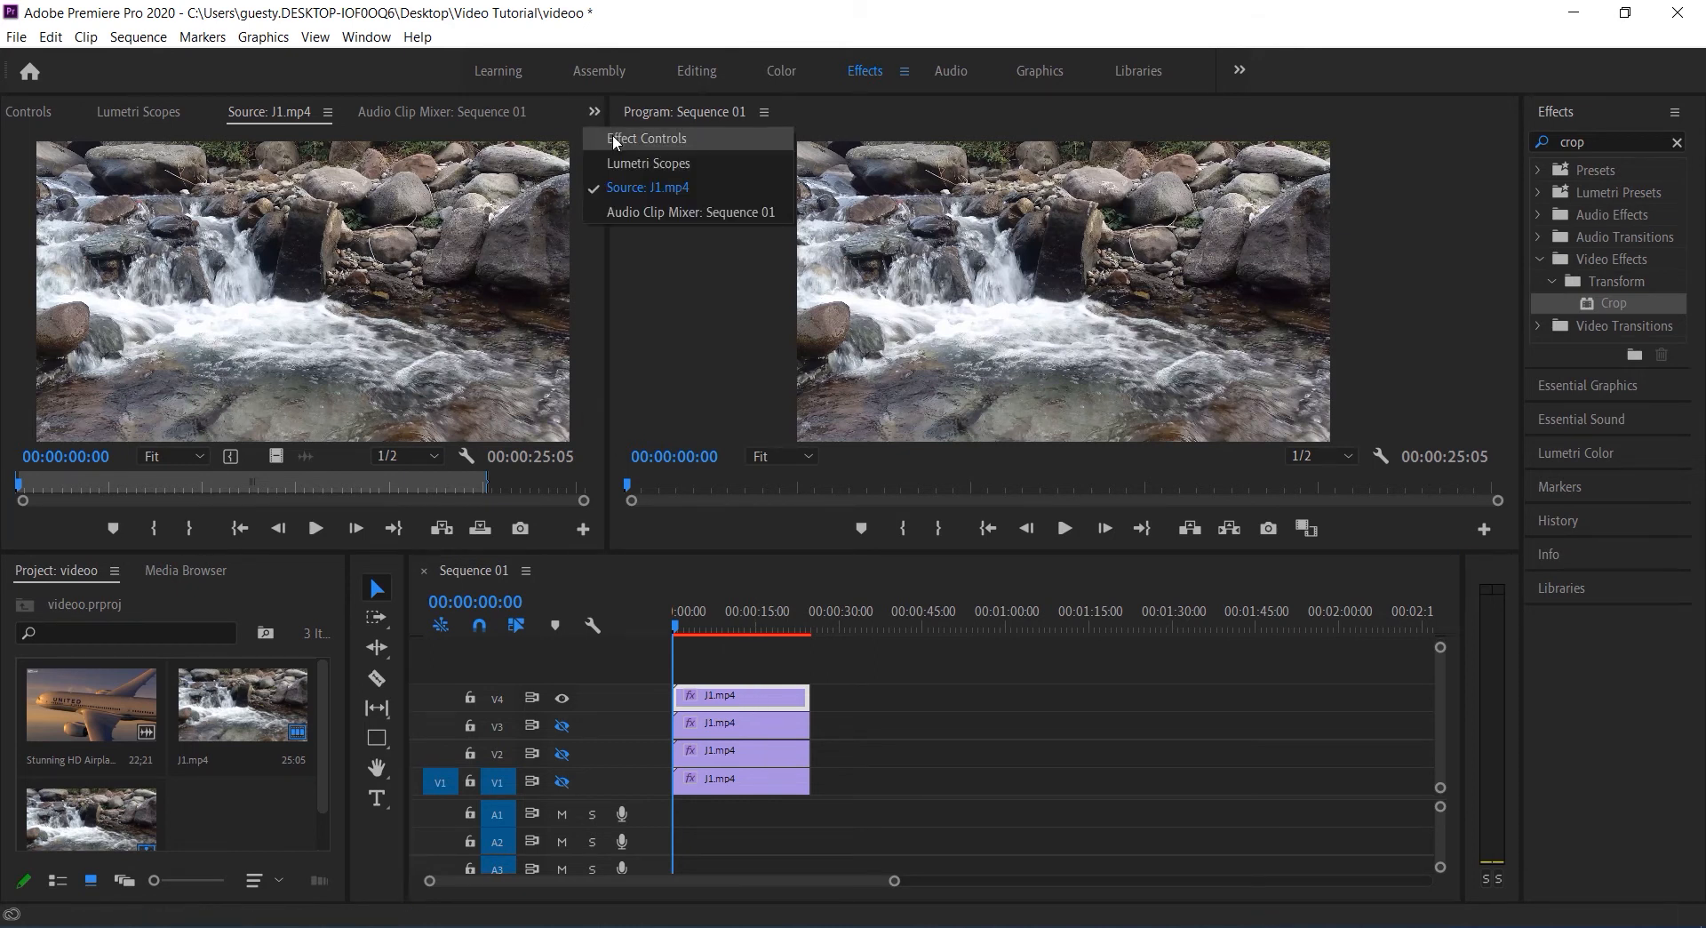
{"action": "left_click", "coordinate": [613, 138]}
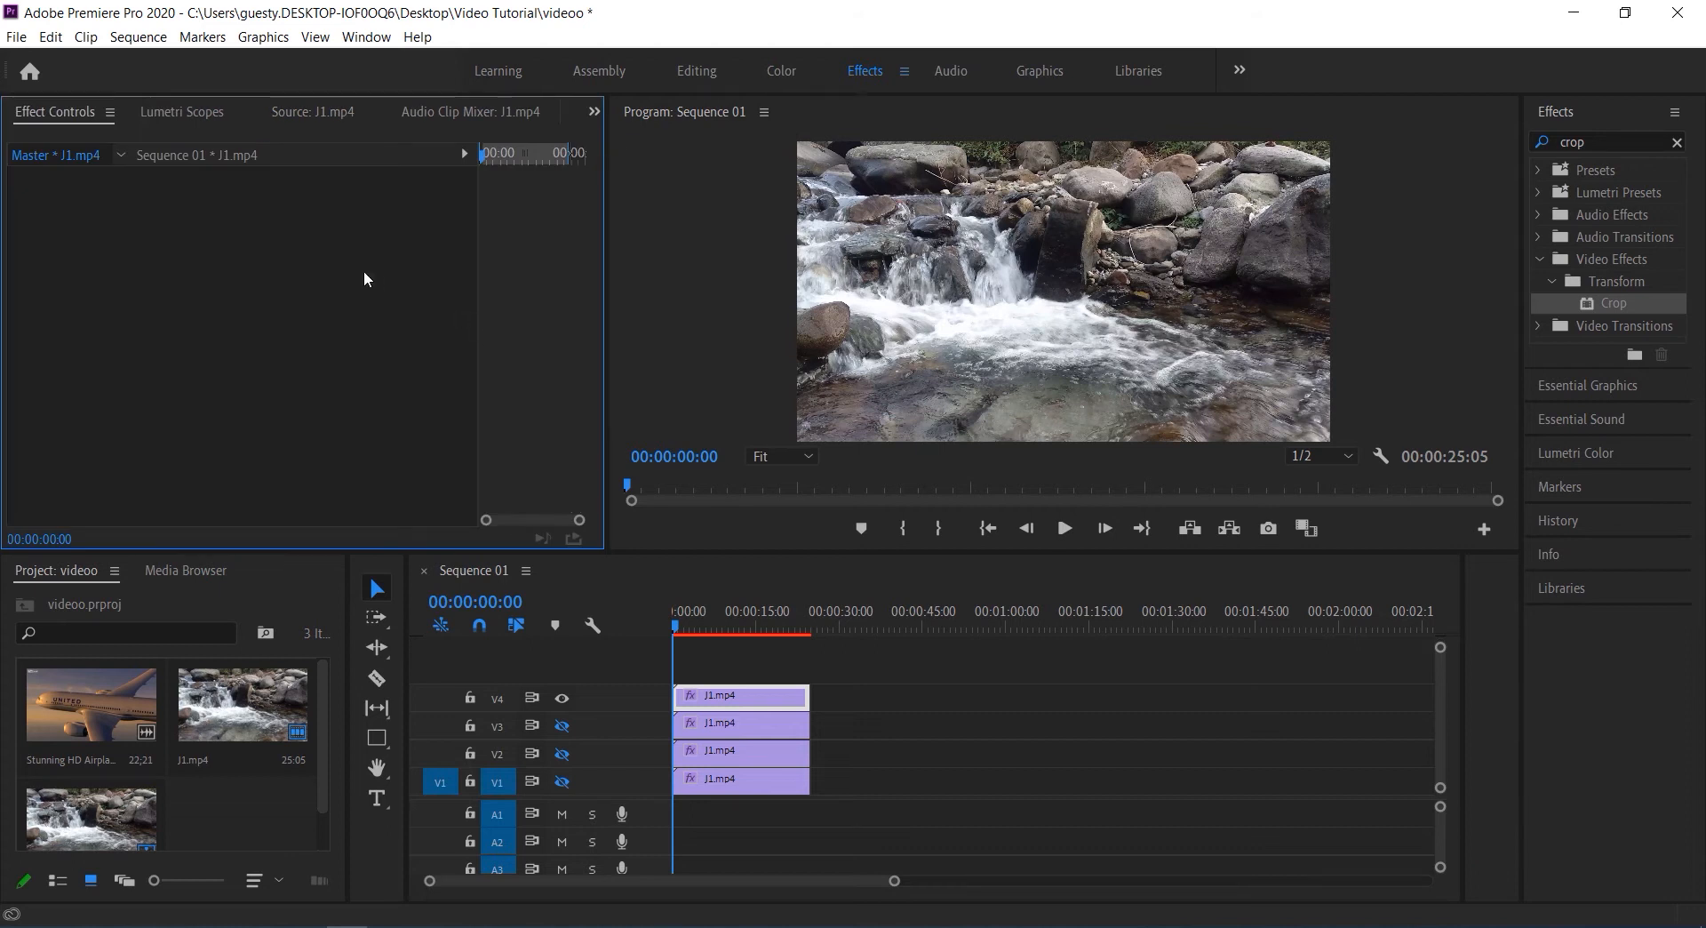
{"action": "left_click", "coordinate": [200, 157]}
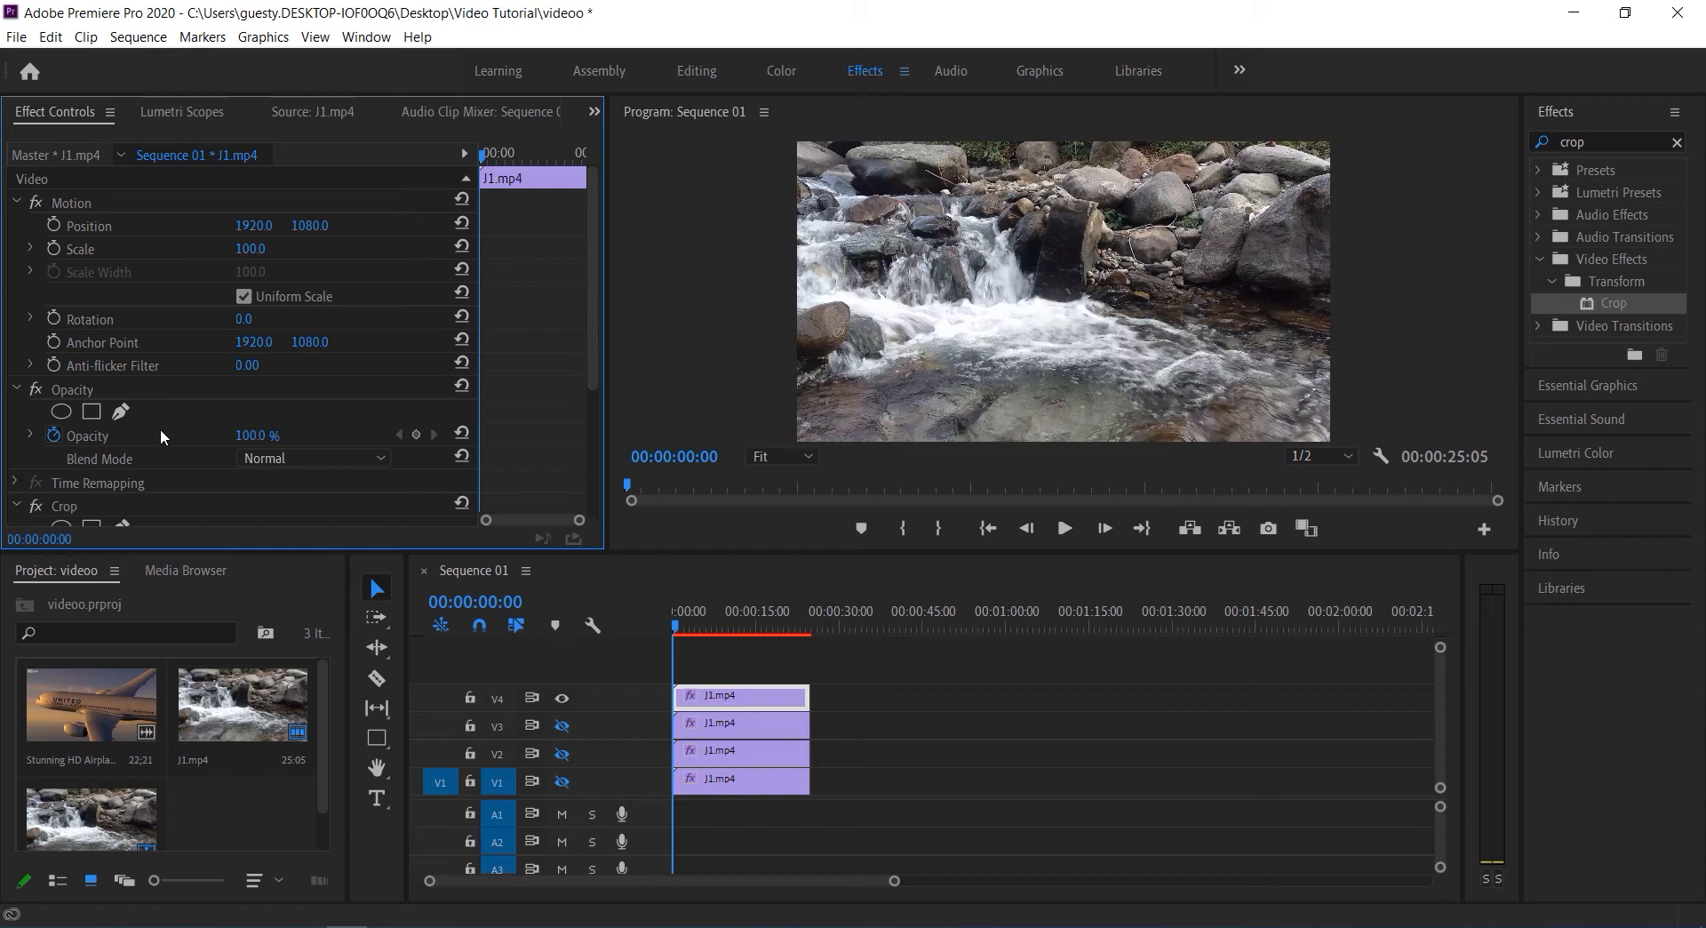
{"action": "left_click_drag", "start_coordinate": [590, 357], "coordinate": [588, 471]}
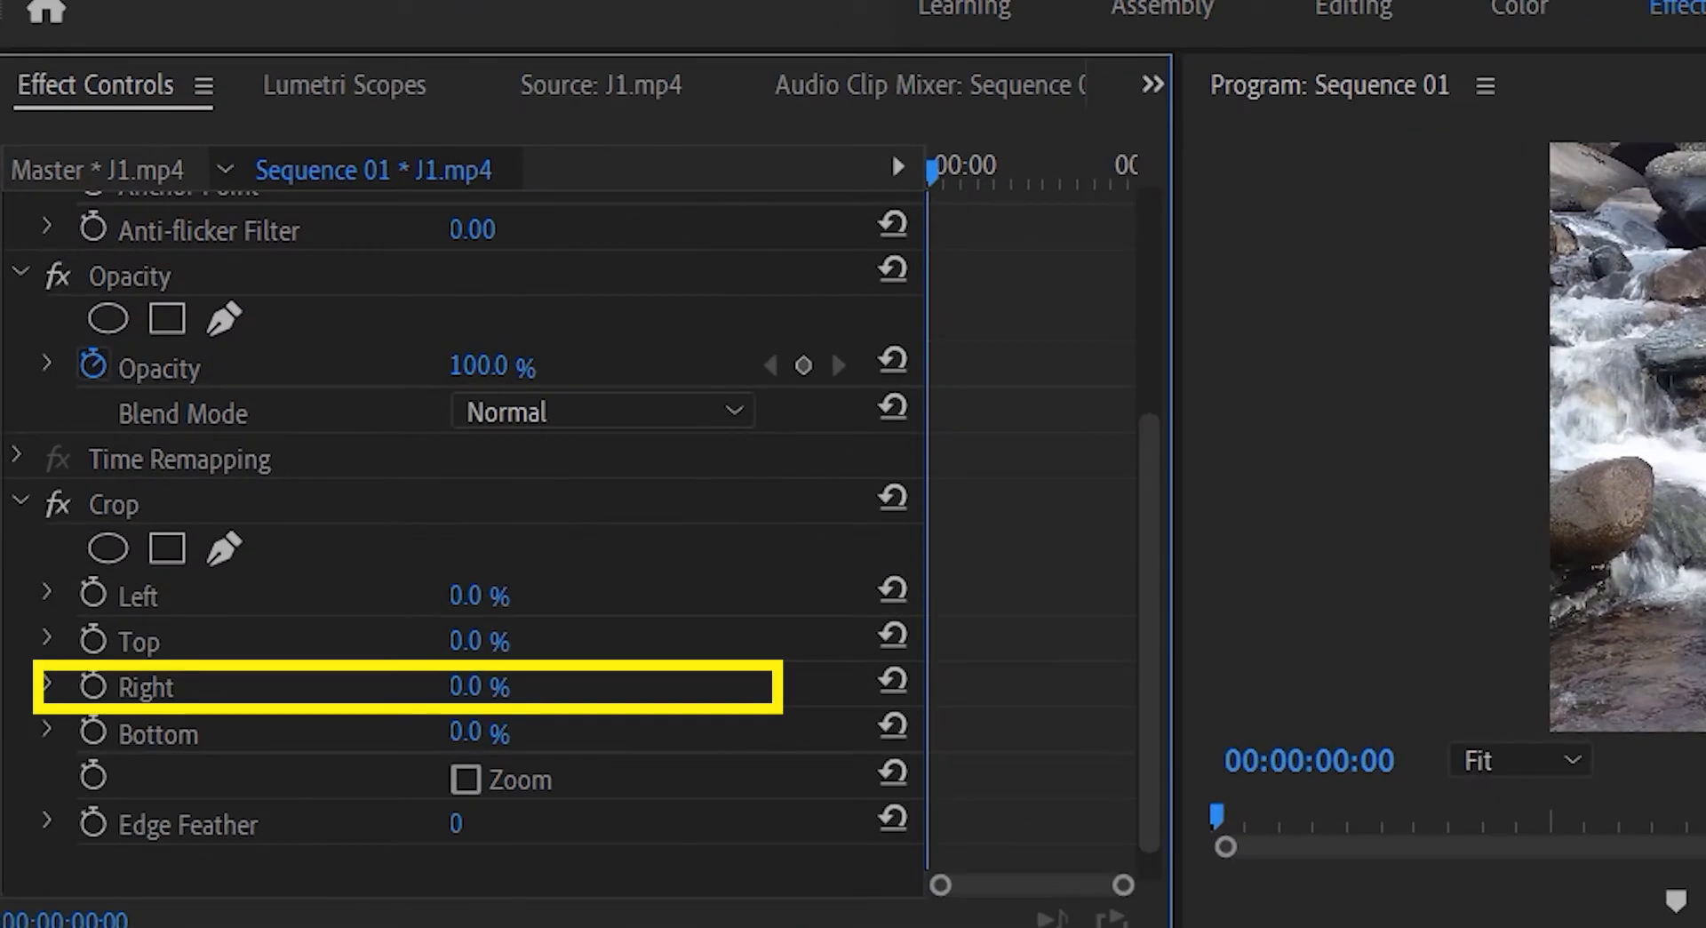
{"action": "left_click_drag", "start_coordinate": [240, 425], "coordinate": [302, 424]}
{"action": "left_click_drag", "start_coordinate": [580, 691], "coordinate": [590, 691]}
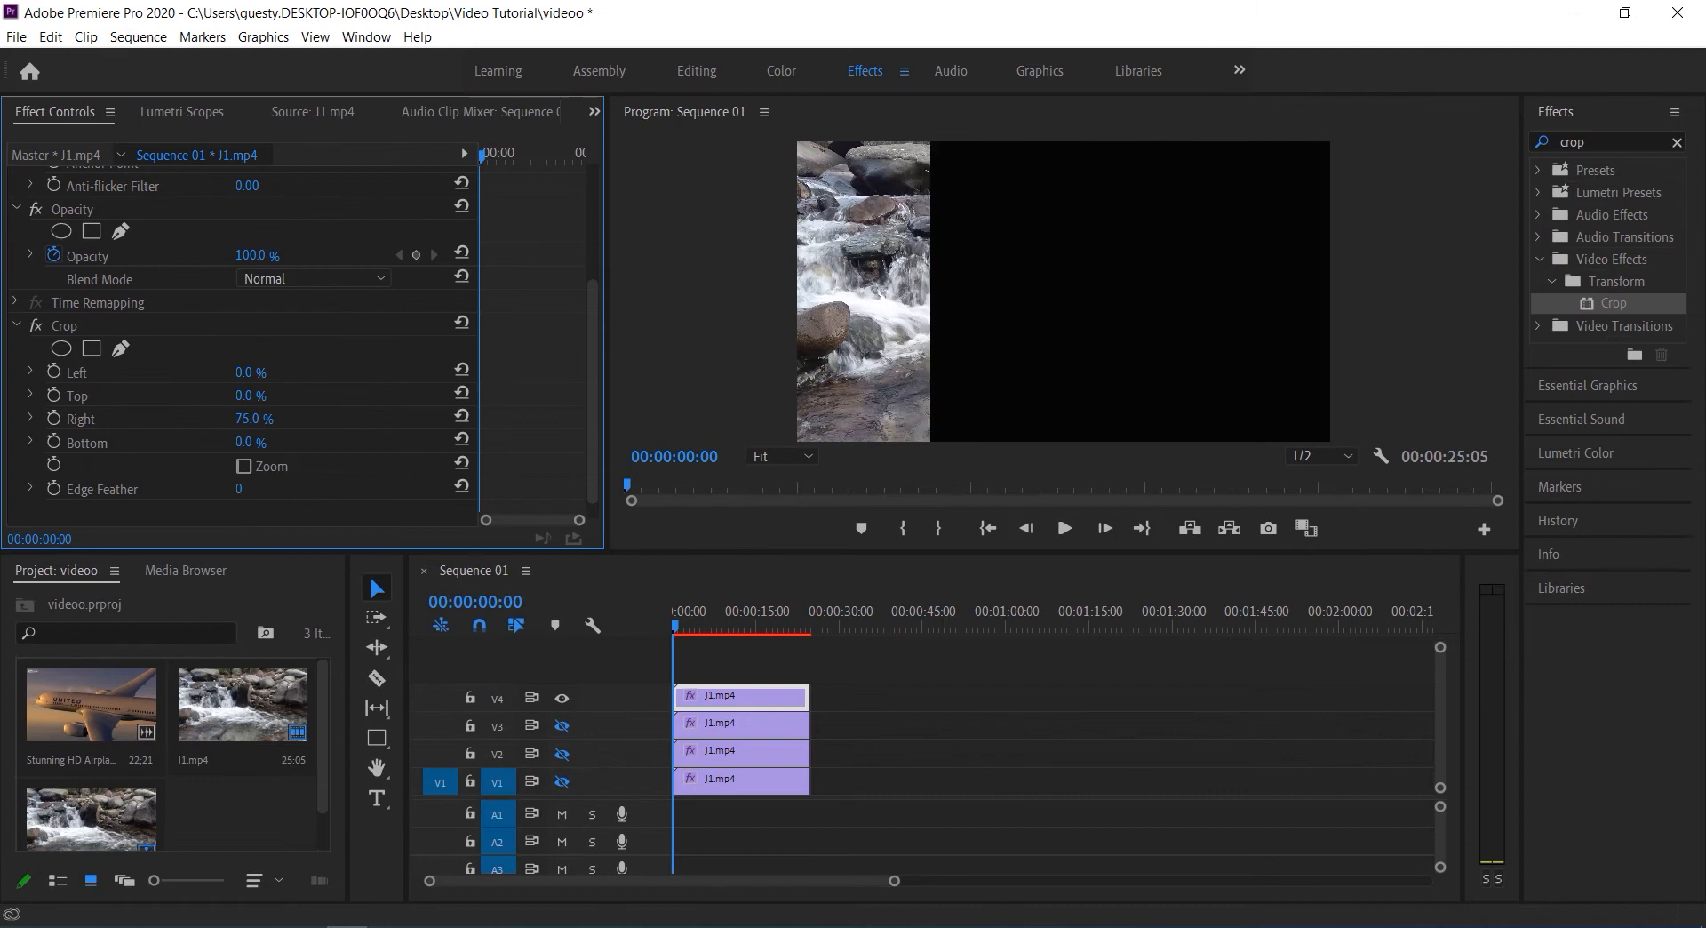
{"action": "left_click_drag", "start_coordinate": [306, 420], "coordinate": [309, 421]}
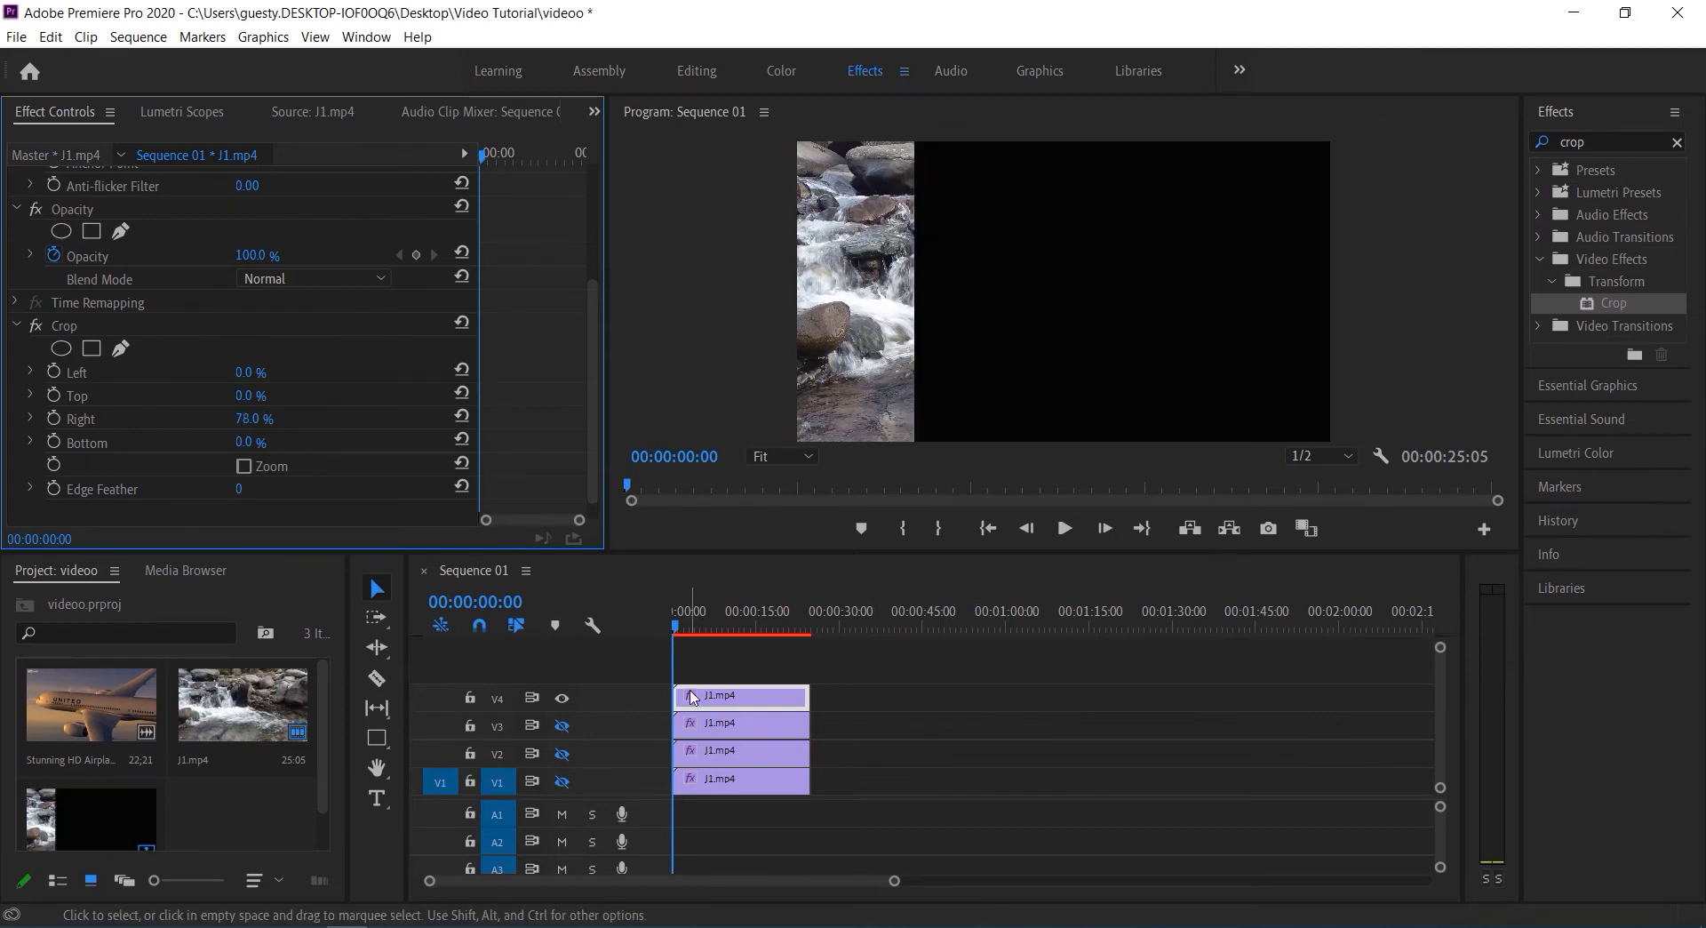
Turn track V3 back on and crop its clip by 25% on the Left and 53% on the Right
{"action": "left_click", "coordinate": [725, 736]}
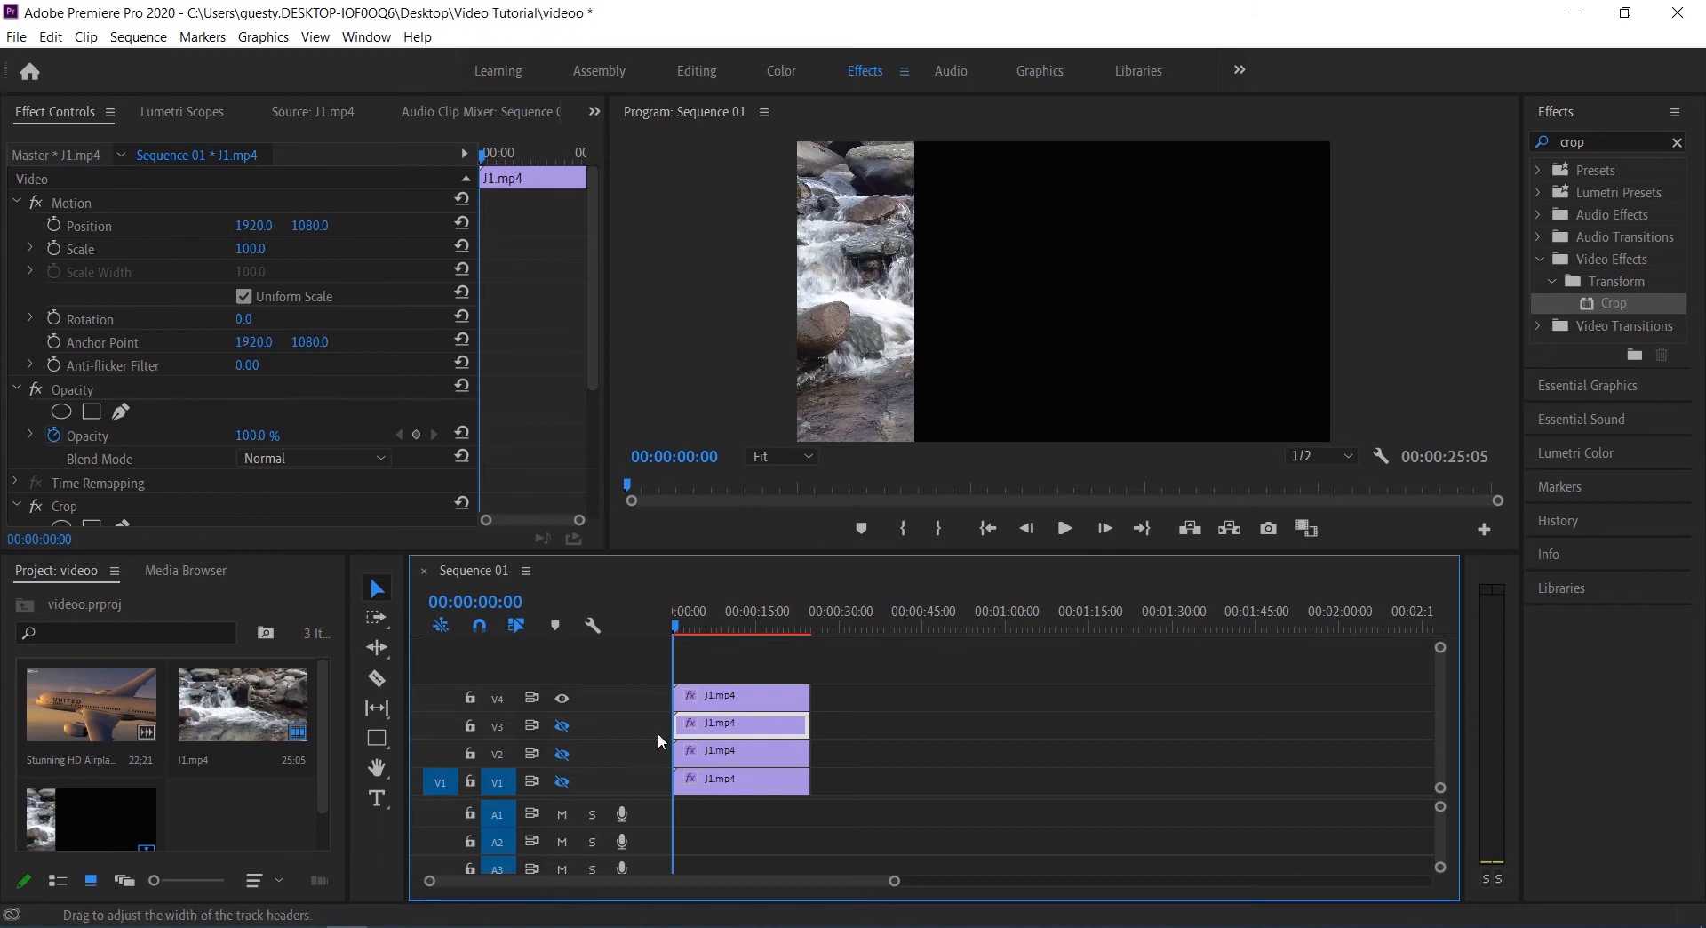
{"action": "left_click", "coordinate": [561, 725]}
{"action": "left_click_drag", "start_coordinate": [590, 385], "coordinate": [588, 515]}
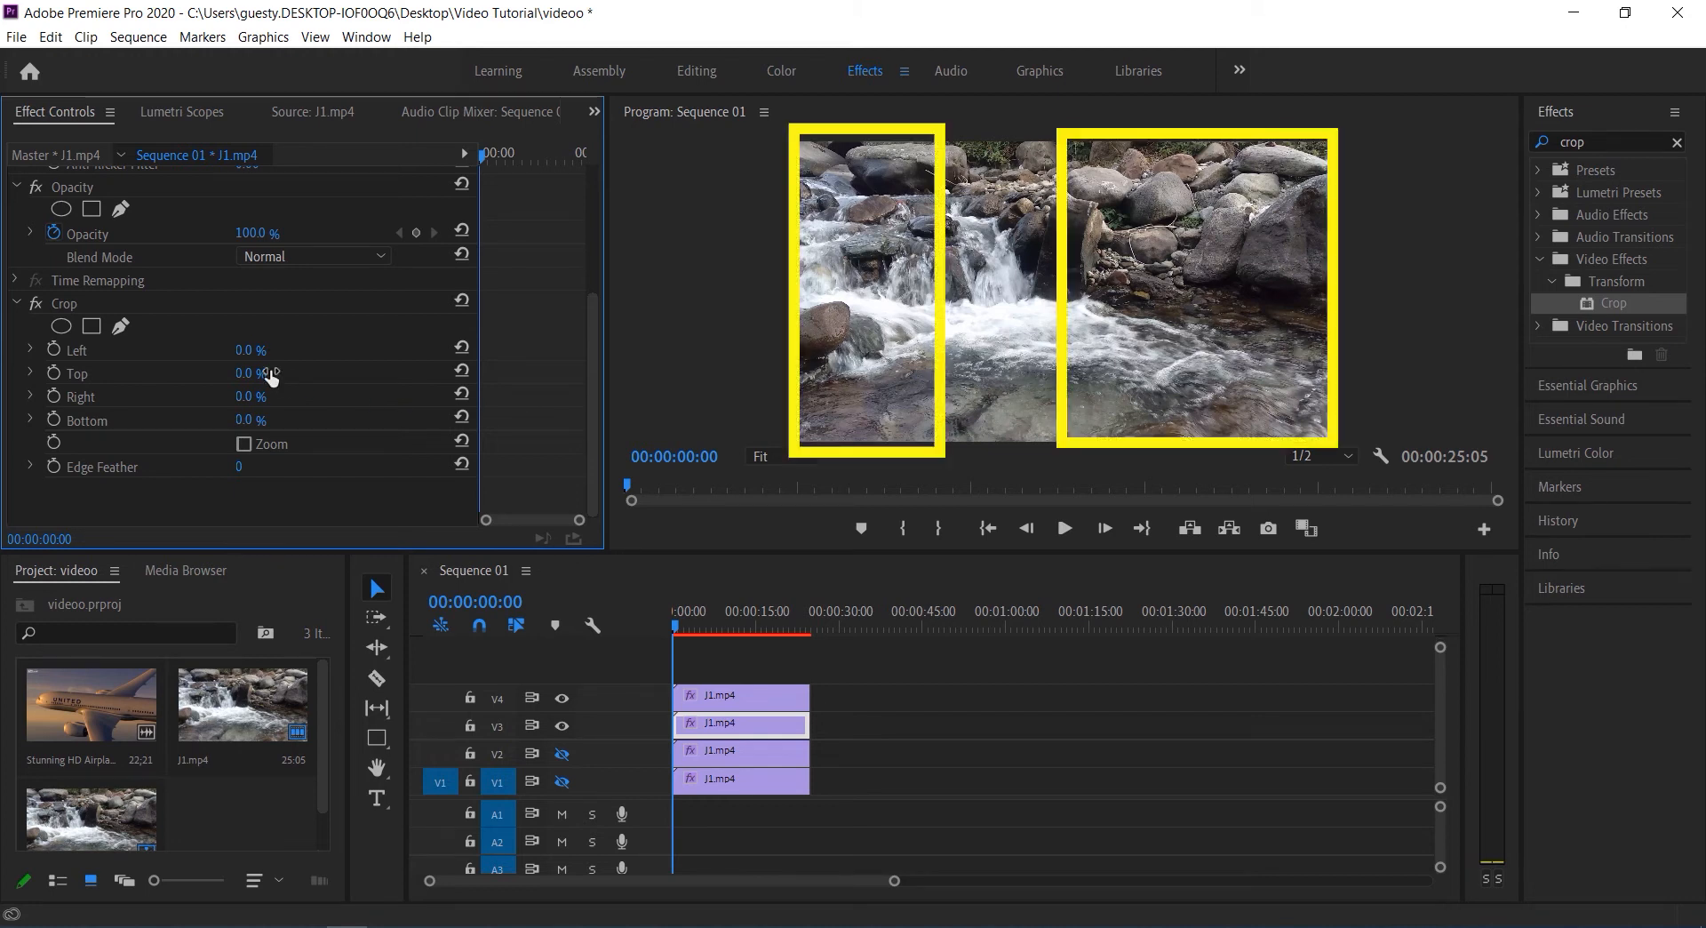
{"action": "left_click_drag", "start_coordinate": [245, 350], "coordinate": [267, 350]}
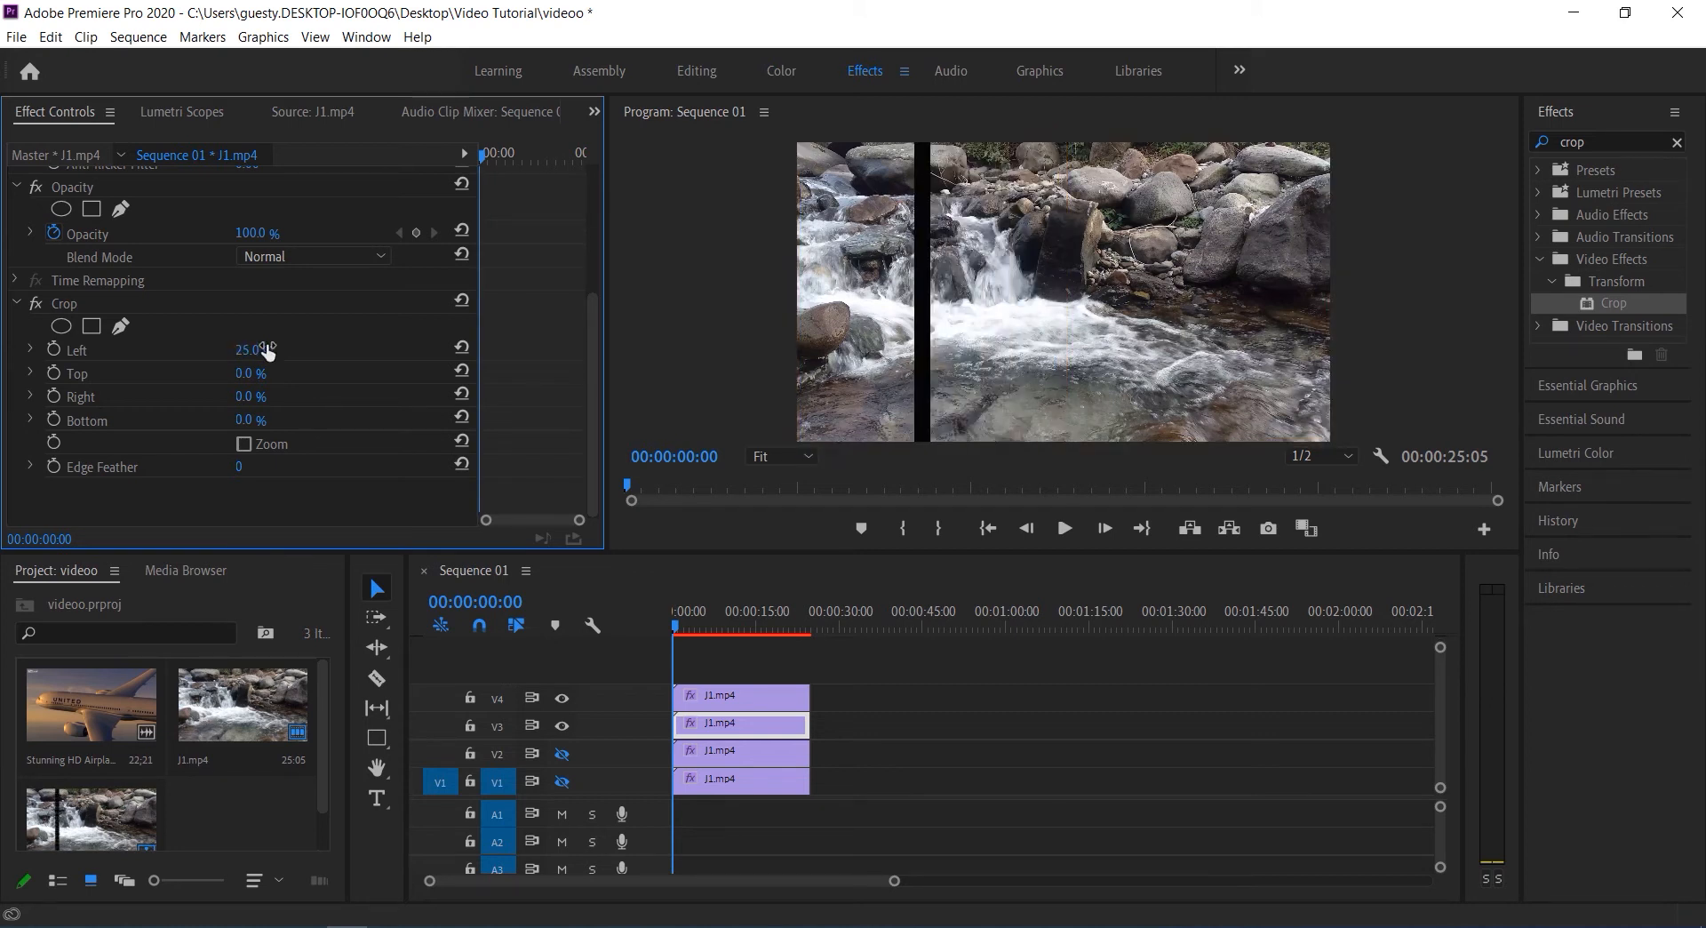
{"action": "mouse_move", "coordinate": [244, 396]}
{"action": "left_mouse_down"}
{"action": "mouse_move", "coordinate": [294, 396]}
{"action": "mouse_move", "coordinate": [267, 397]}
{"action": "left_mouse_up"}
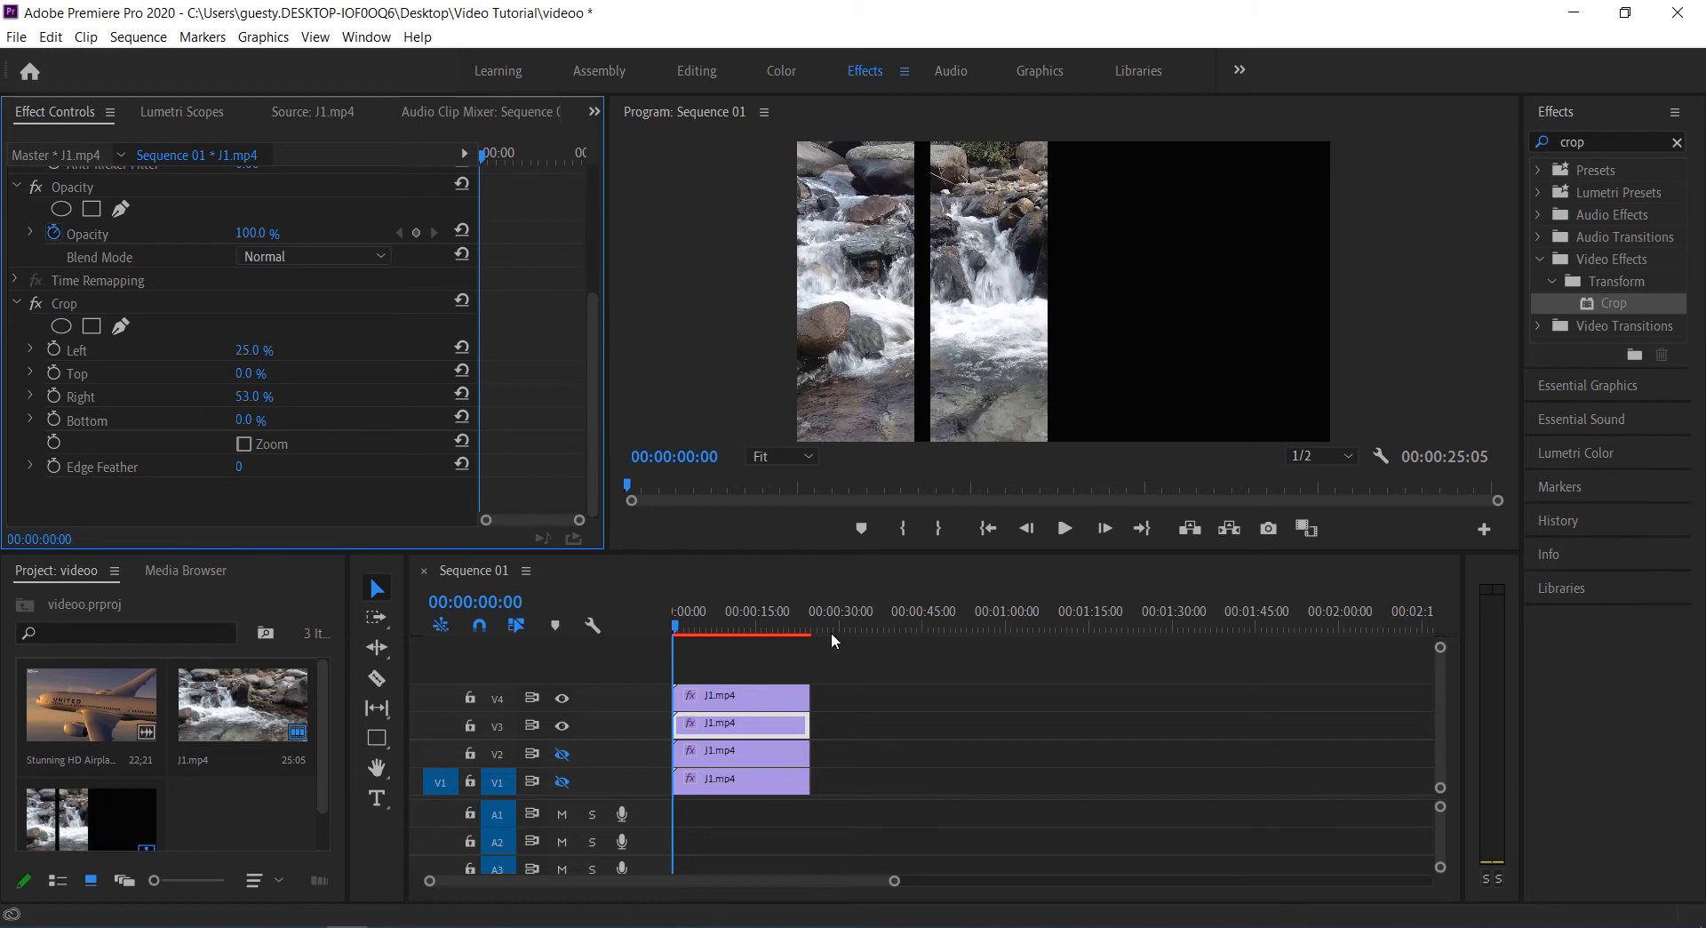
Turn track V2 back on and crop its clip by 50% on the Left and 25% on the Right
{"action": "left_click", "coordinate": [771, 756]}
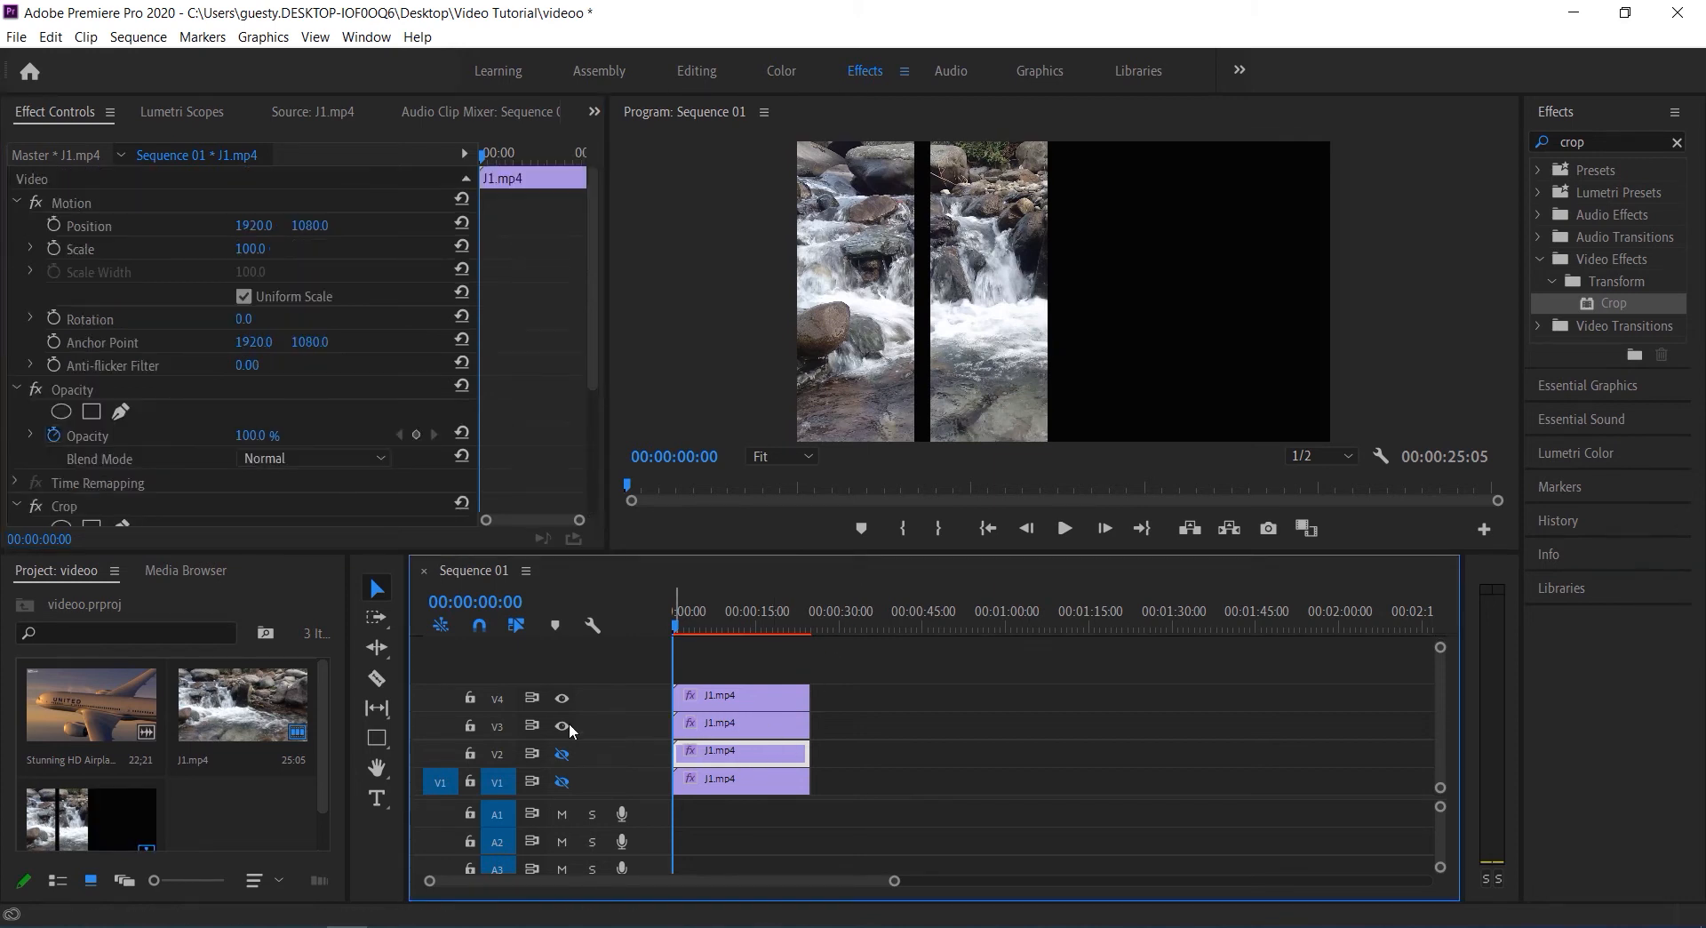
{"action": "left_click", "coordinate": [563, 754]}
{"action": "left_click_drag", "start_coordinate": [593, 376], "coordinate": [595, 503]}
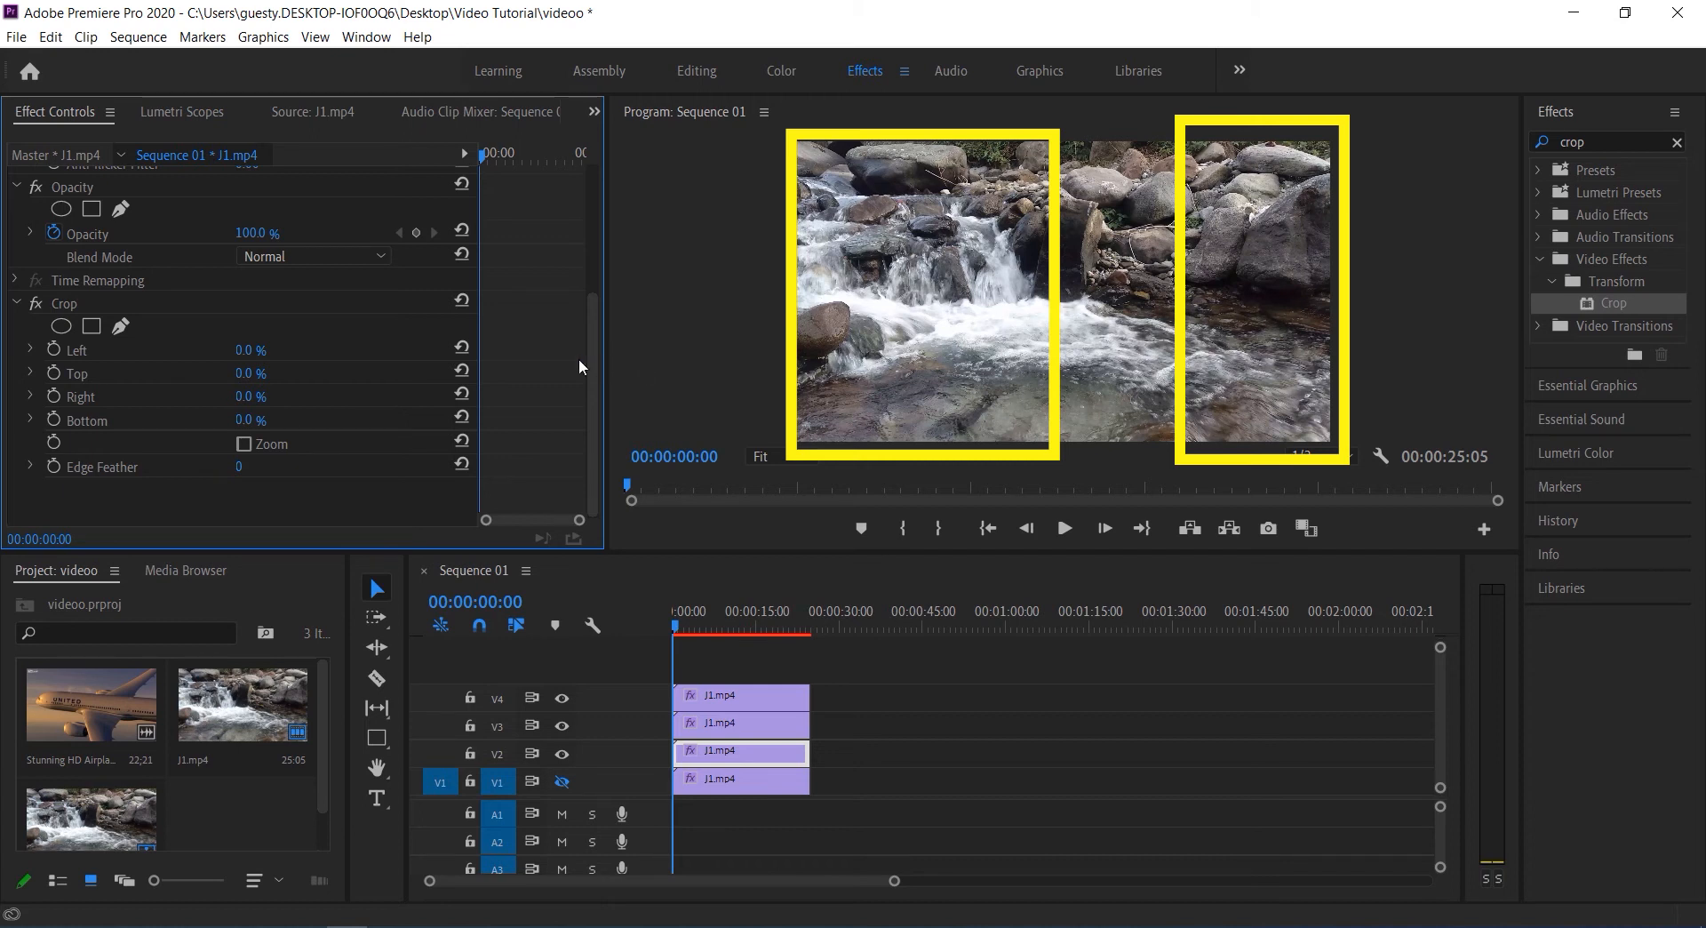
{"action": "mouse_move", "coordinate": [250, 351]}
{"action": "left_mouse_down"}
{"action": "mouse_move", "coordinate": [325, 351]}
{"action": "mouse_move", "coordinate": [268, 351]}
{"action": "left_mouse_up"}
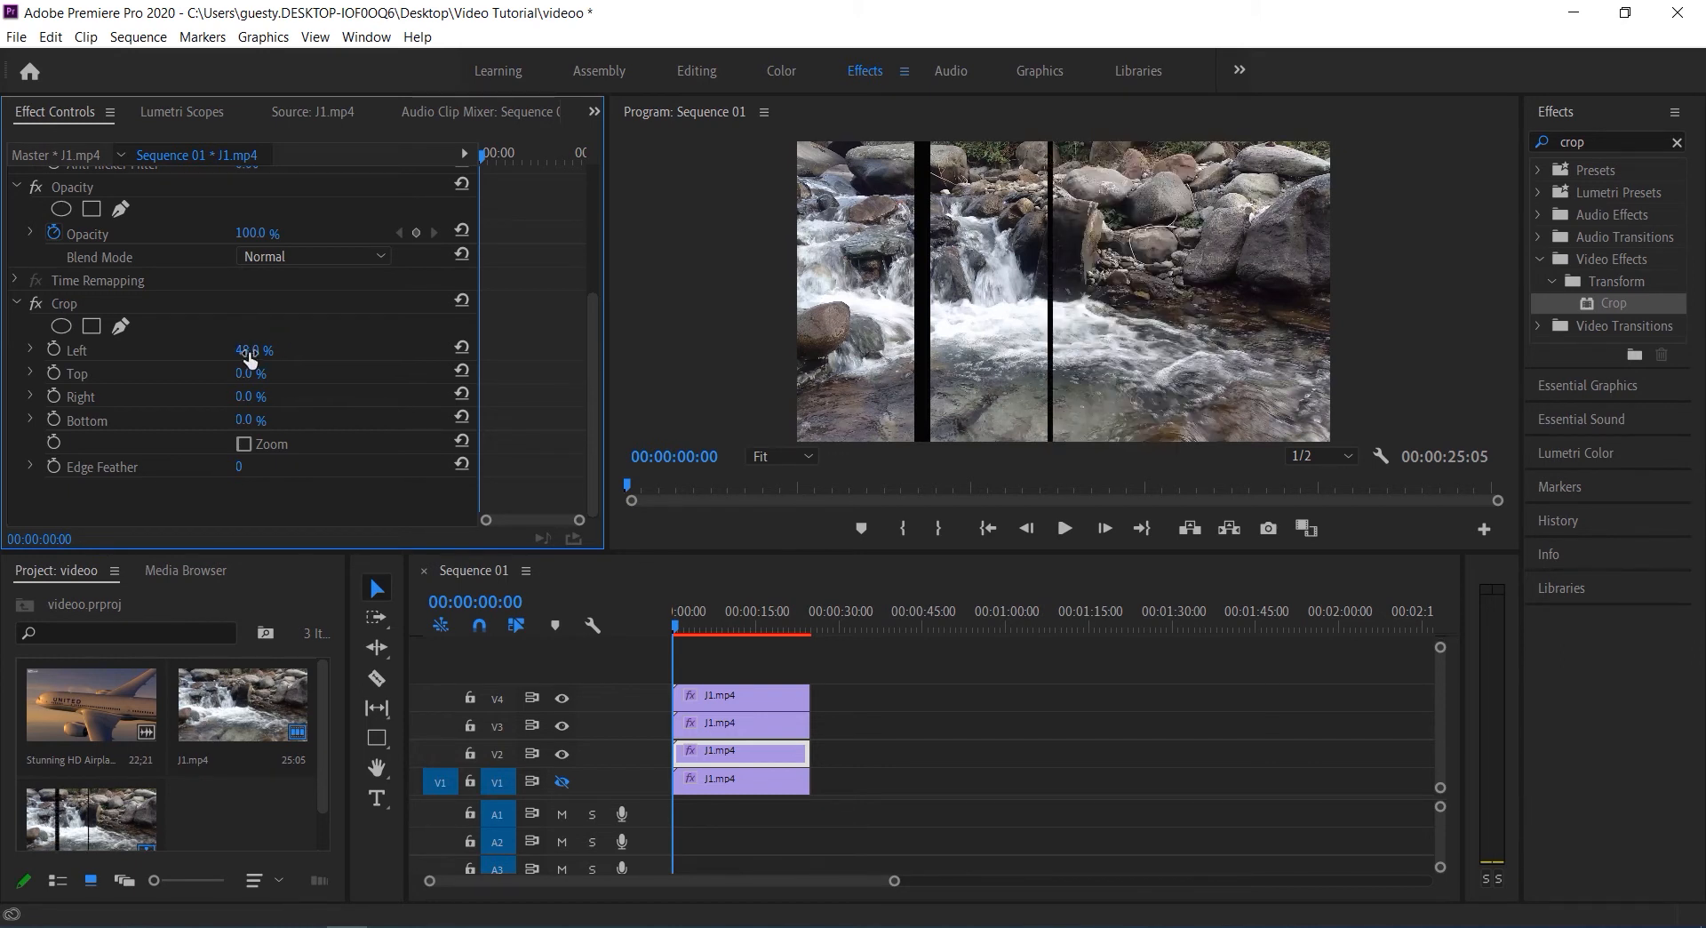
{"action": "left_click", "coordinate": [256, 349]}
{"action": "type", "text": "50"}
{"action": "key", "text": "Return"}
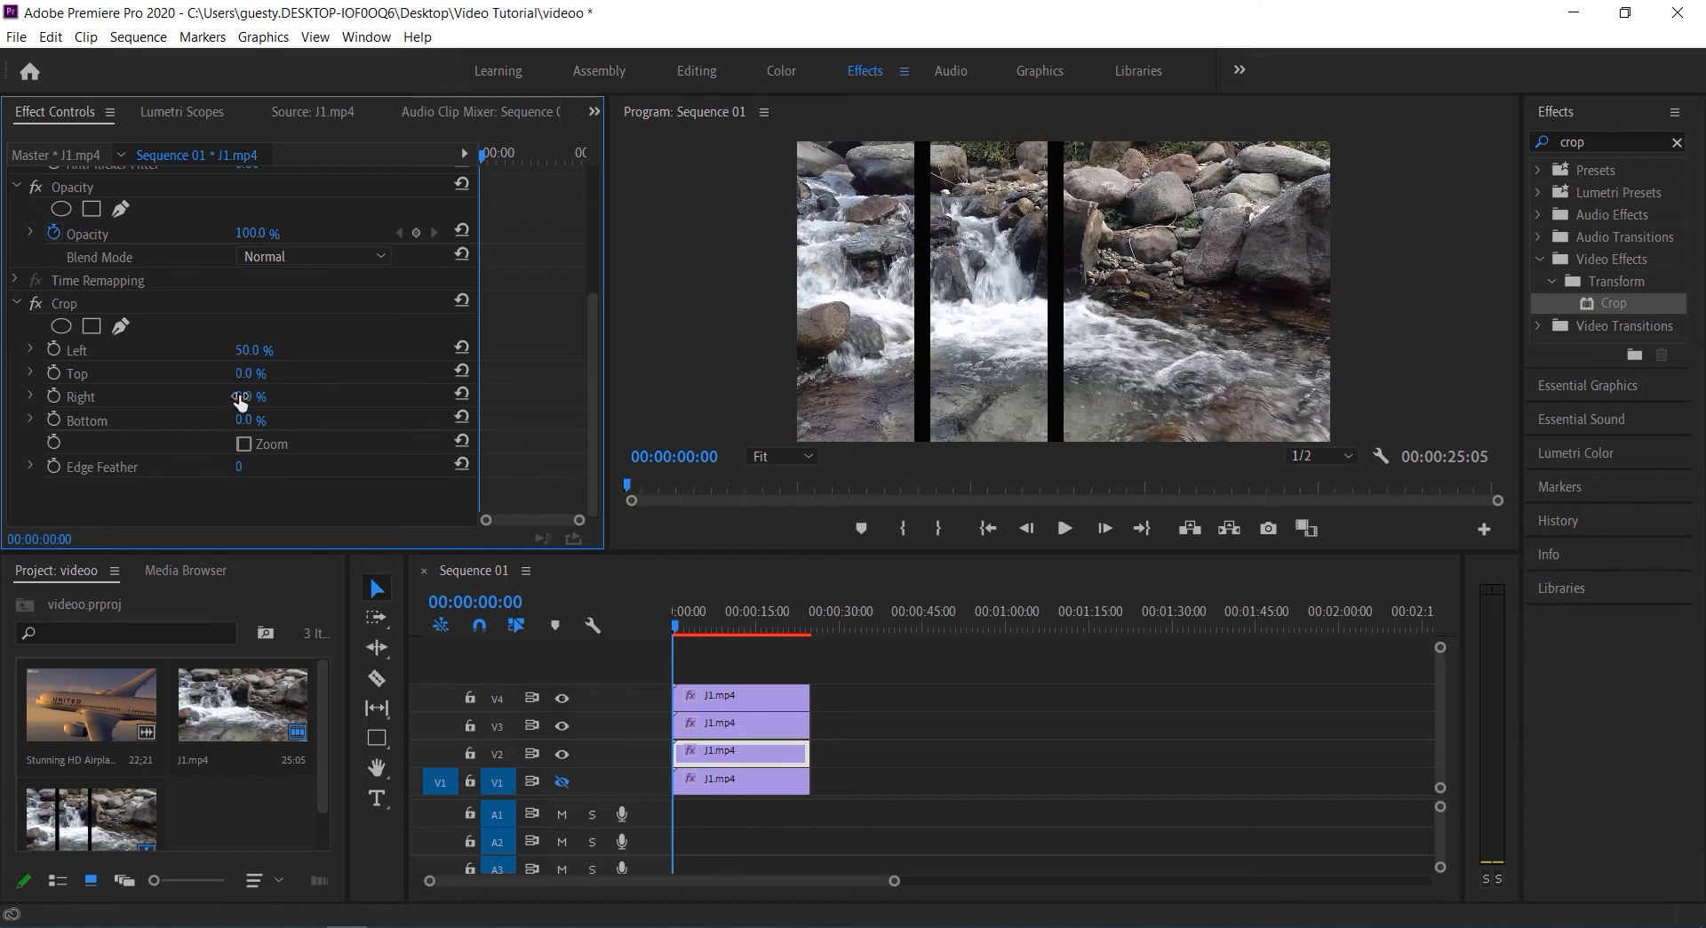
{"action": "left_click_drag", "start_coordinate": [240, 401], "coordinate": [268, 401]}
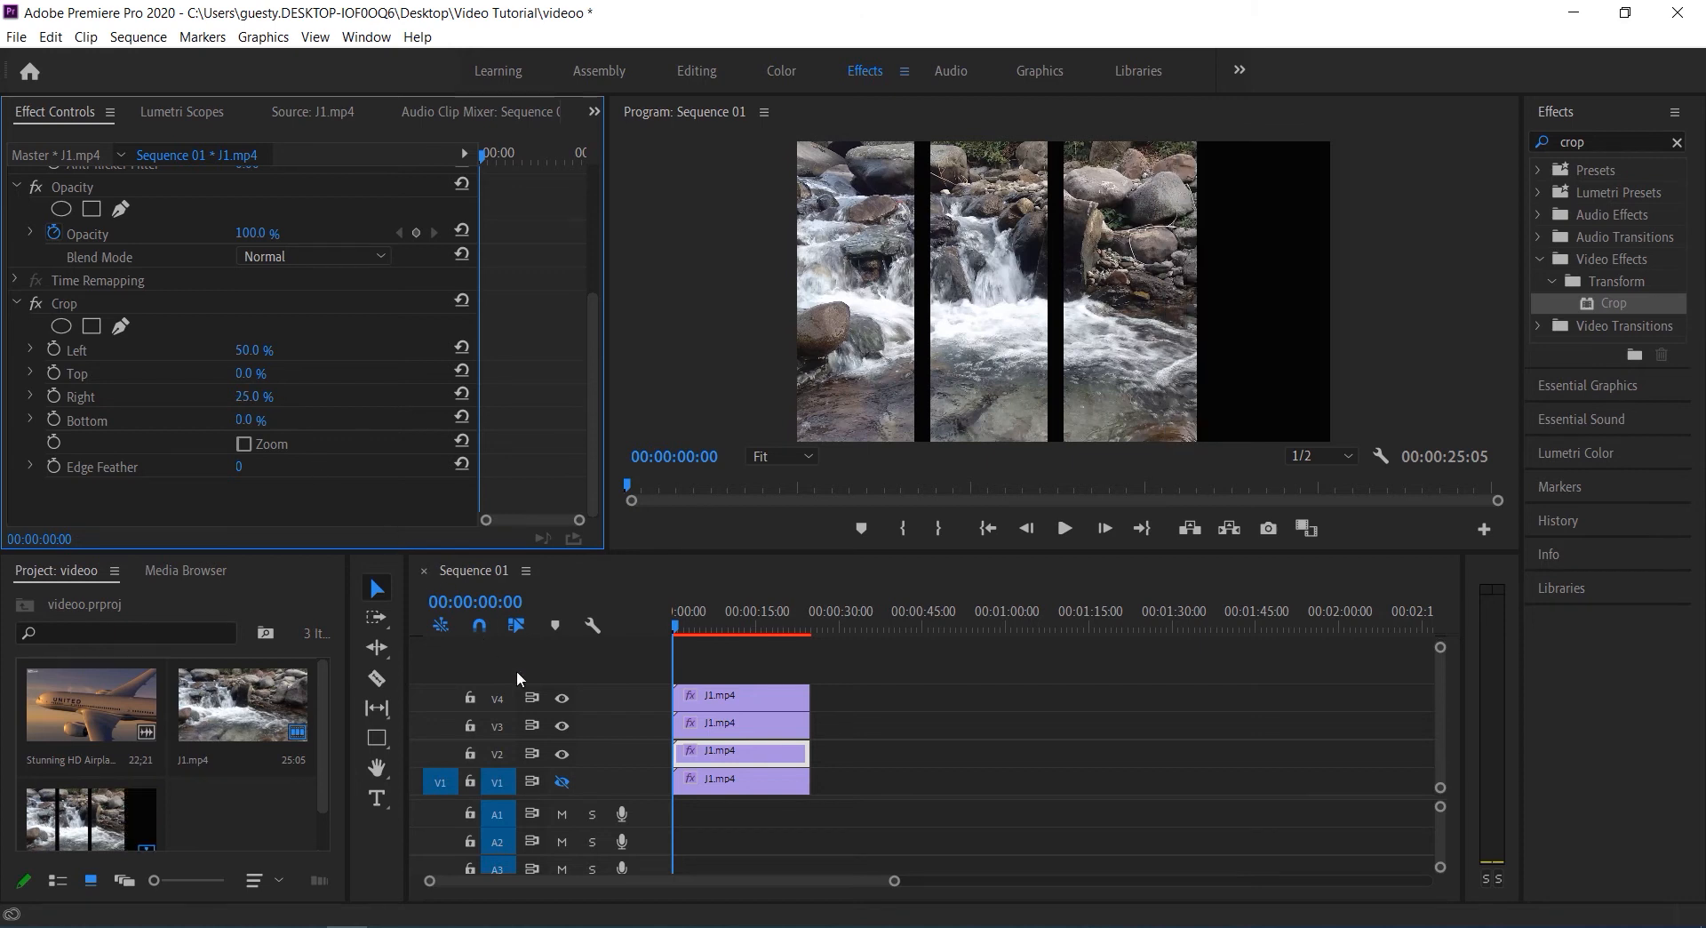
Turn track V1 back on and set its clip's Crop Left value to 78%
{"action": "left_click", "coordinate": [716, 782]}
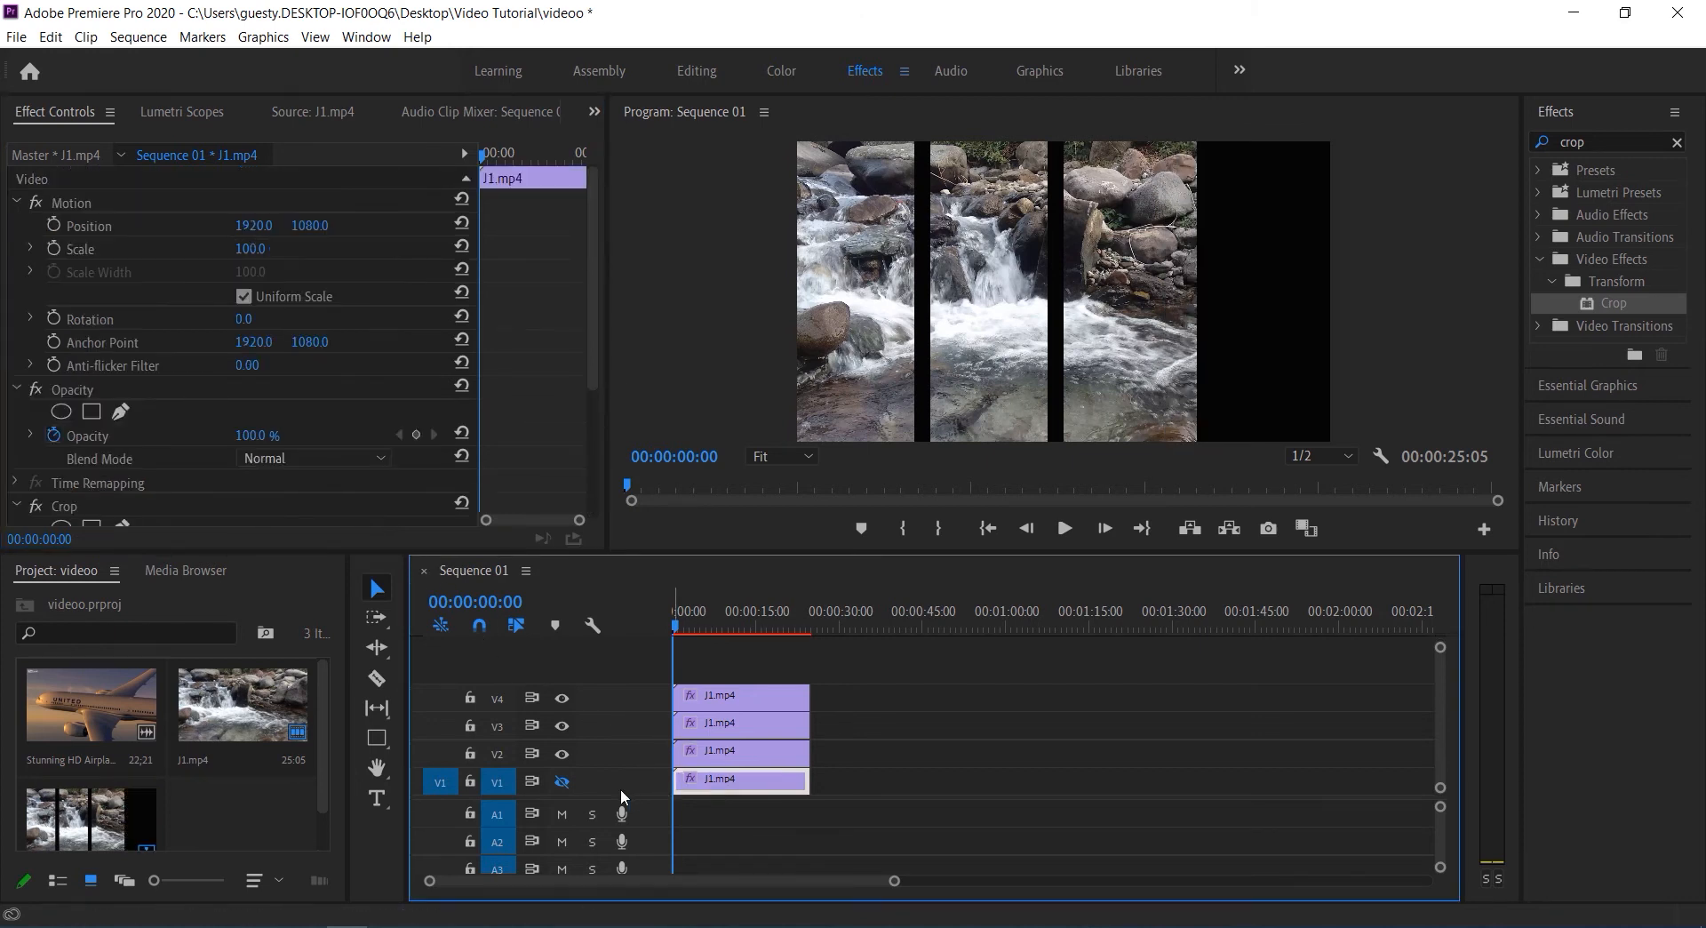
{"action": "left_click", "coordinate": [562, 782]}
{"action": "left_click_drag", "start_coordinate": [590, 377], "coordinate": [594, 498]}
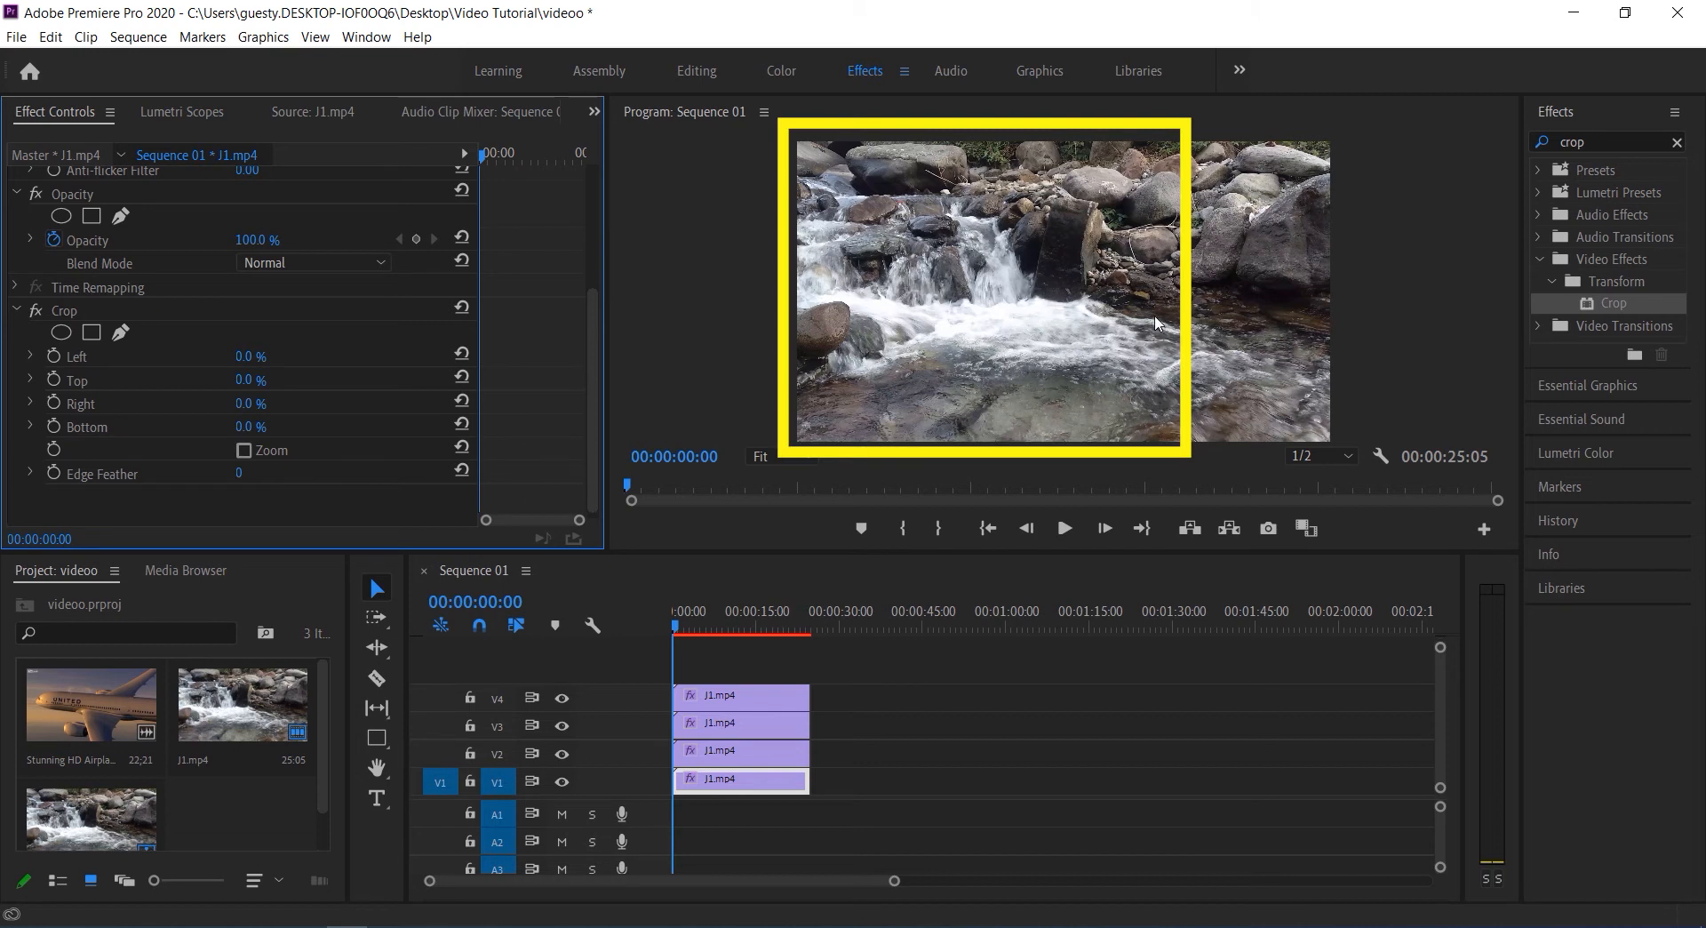
{"action": "left_click", "coordinate": [256, 354]}
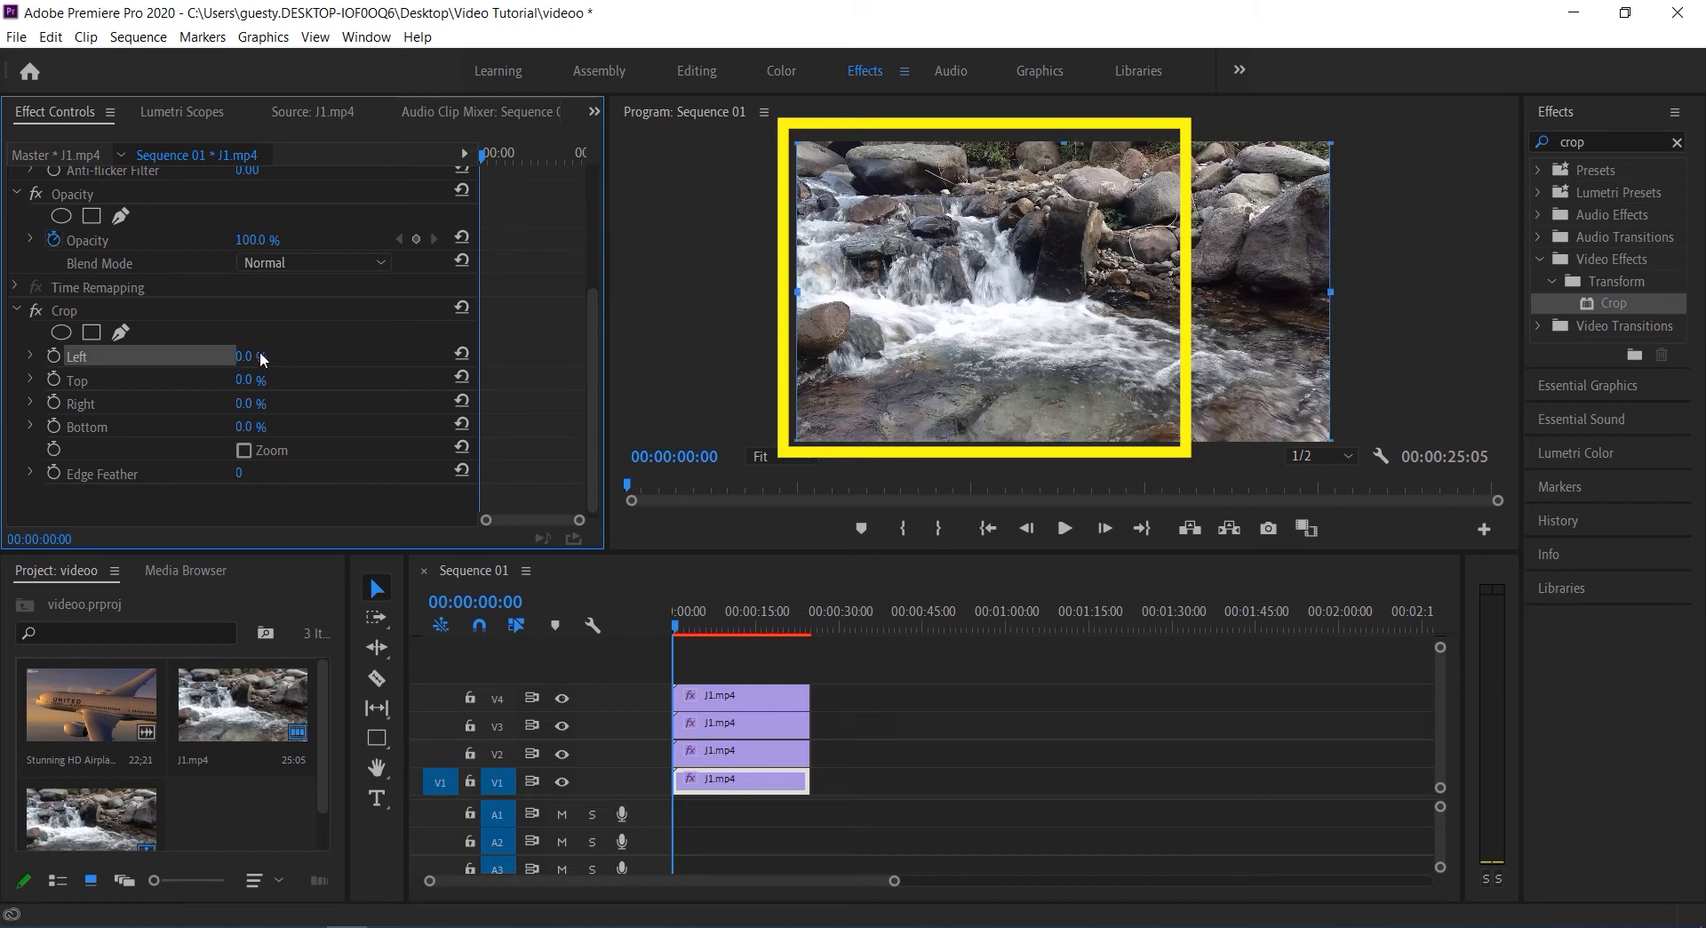
{"action": "type", "text": "42"}
{"action": "key", "text": "Return"}
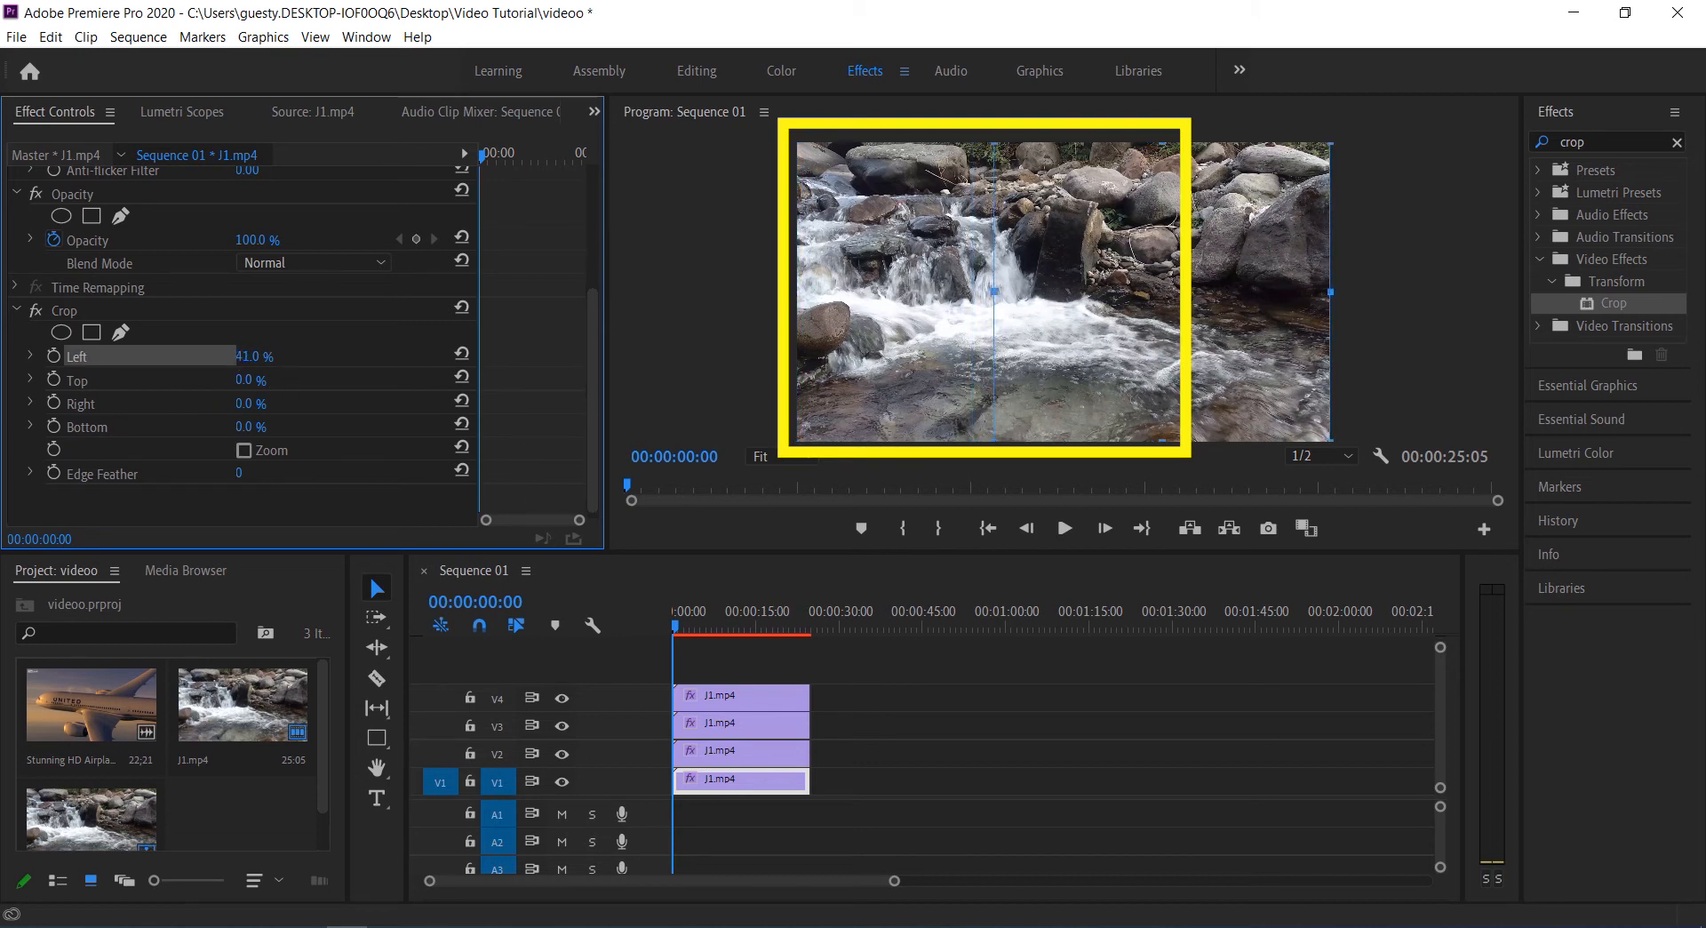
{"action": "left_click_drag", "start_coordinate": [256, 355], "coordinate": [258, 355]}
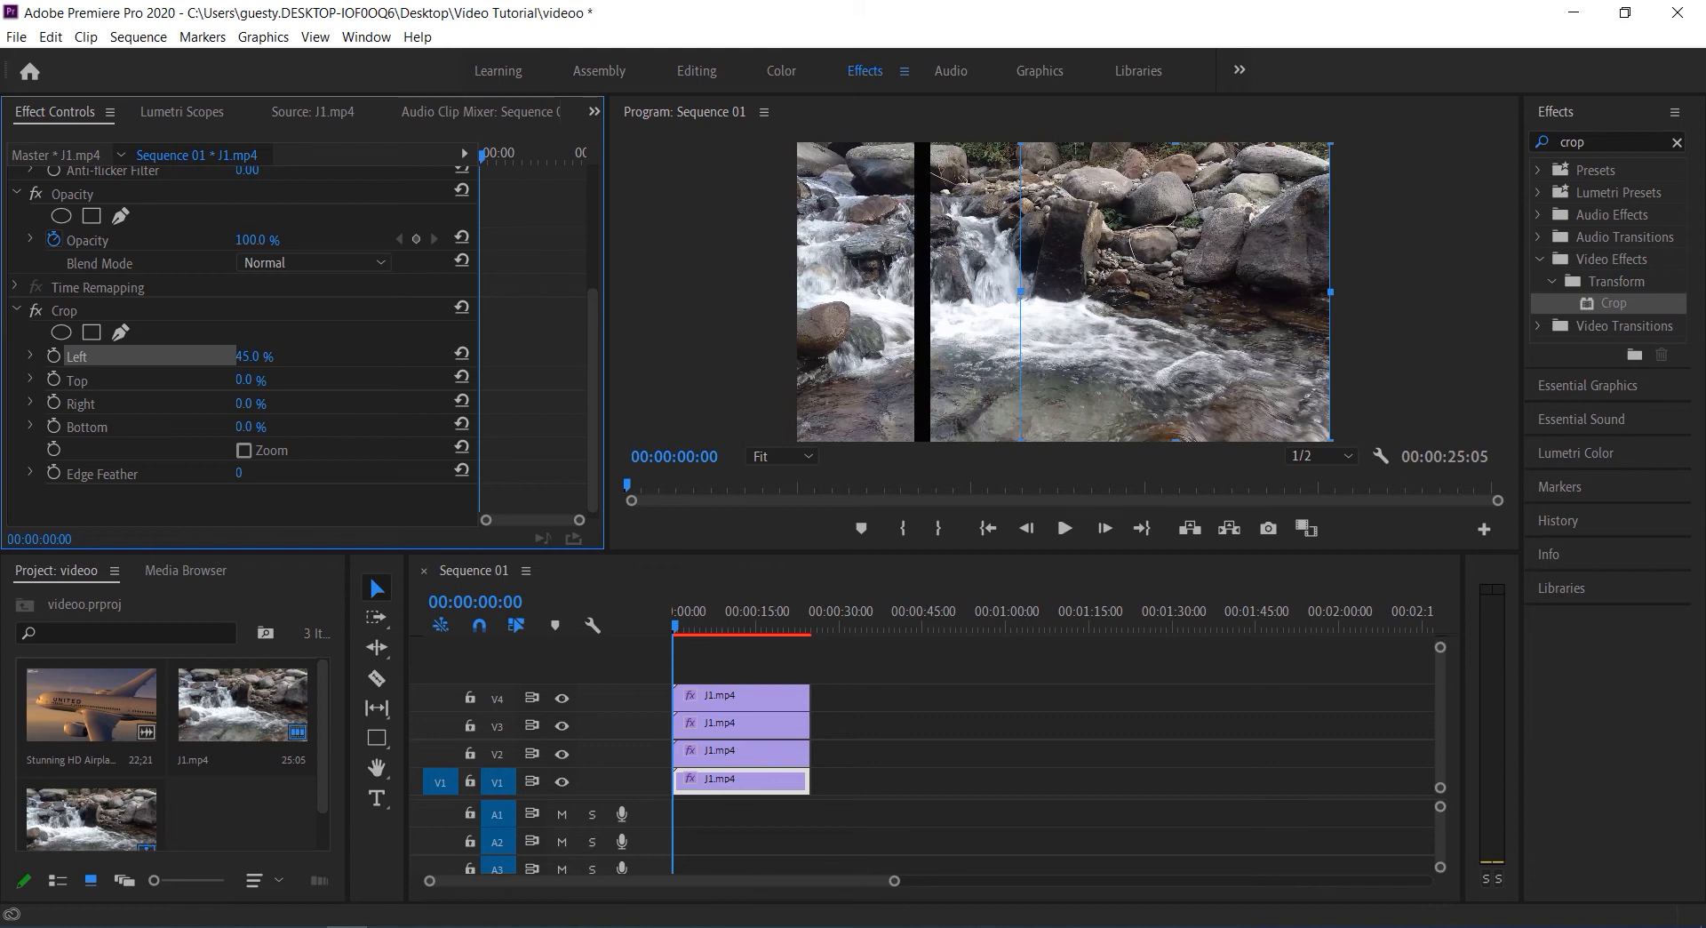
{"action": "left_click_drag", "start_coordinate": [257, 355], "coordinate": [287, 355]}
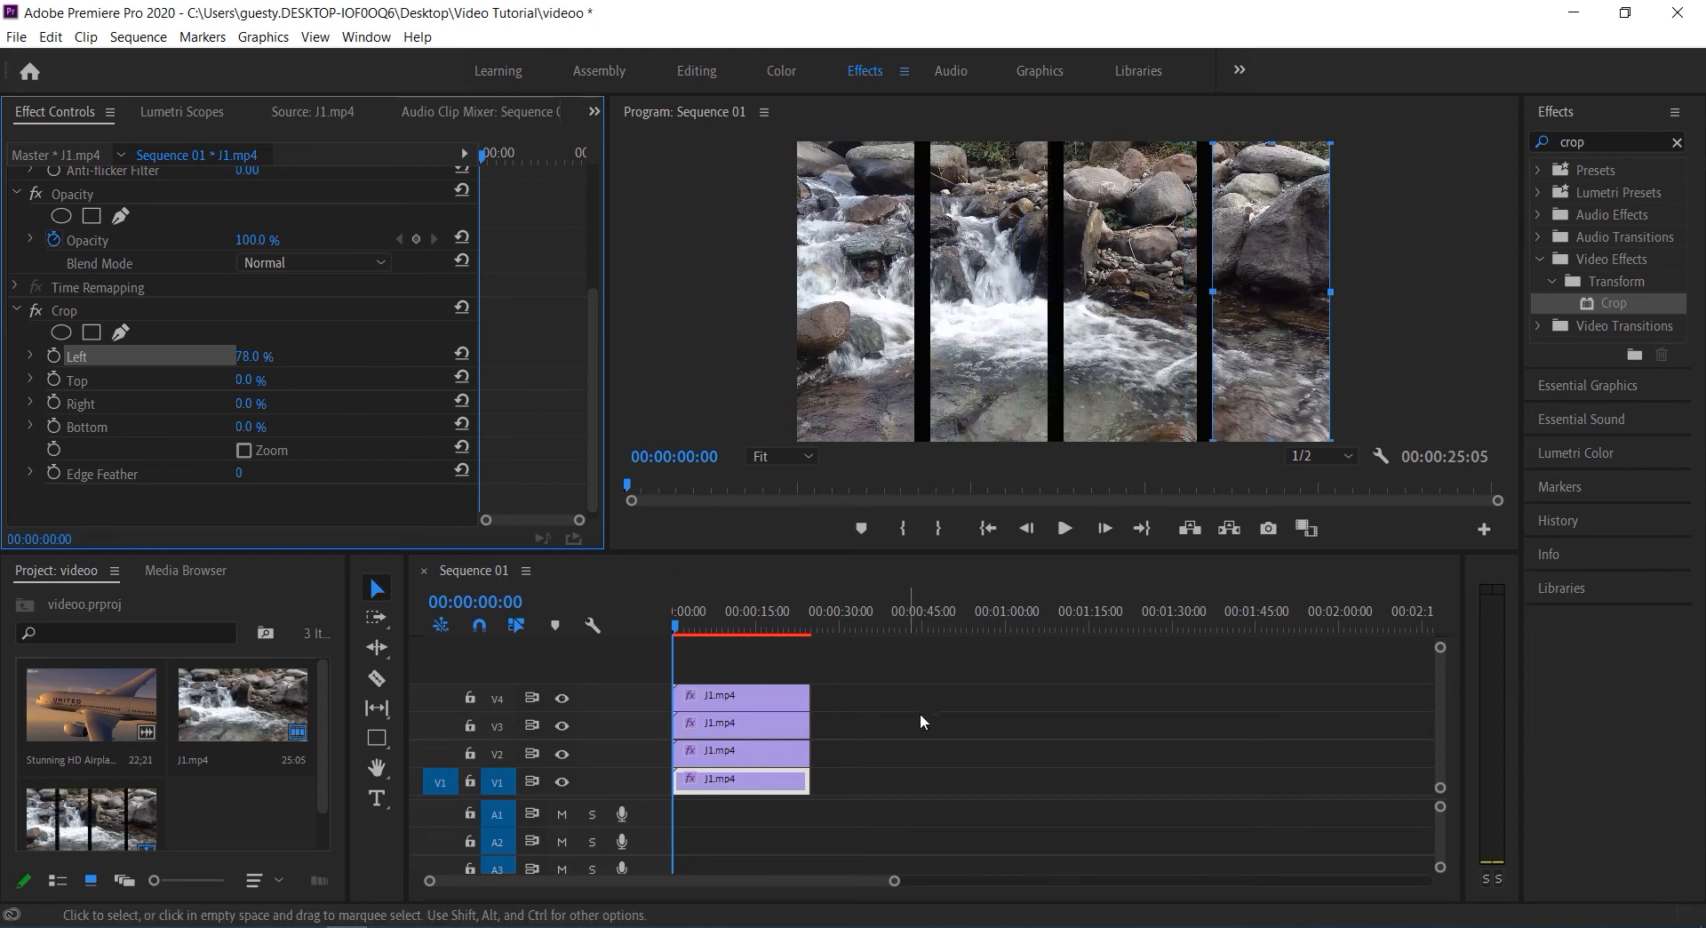
Play back the start of the sequence to preview the four cropped strips
{"action": "left_click", "coordinate": [945, 670]}
{"action": "left_click", "coordinate": [1063, 527]}
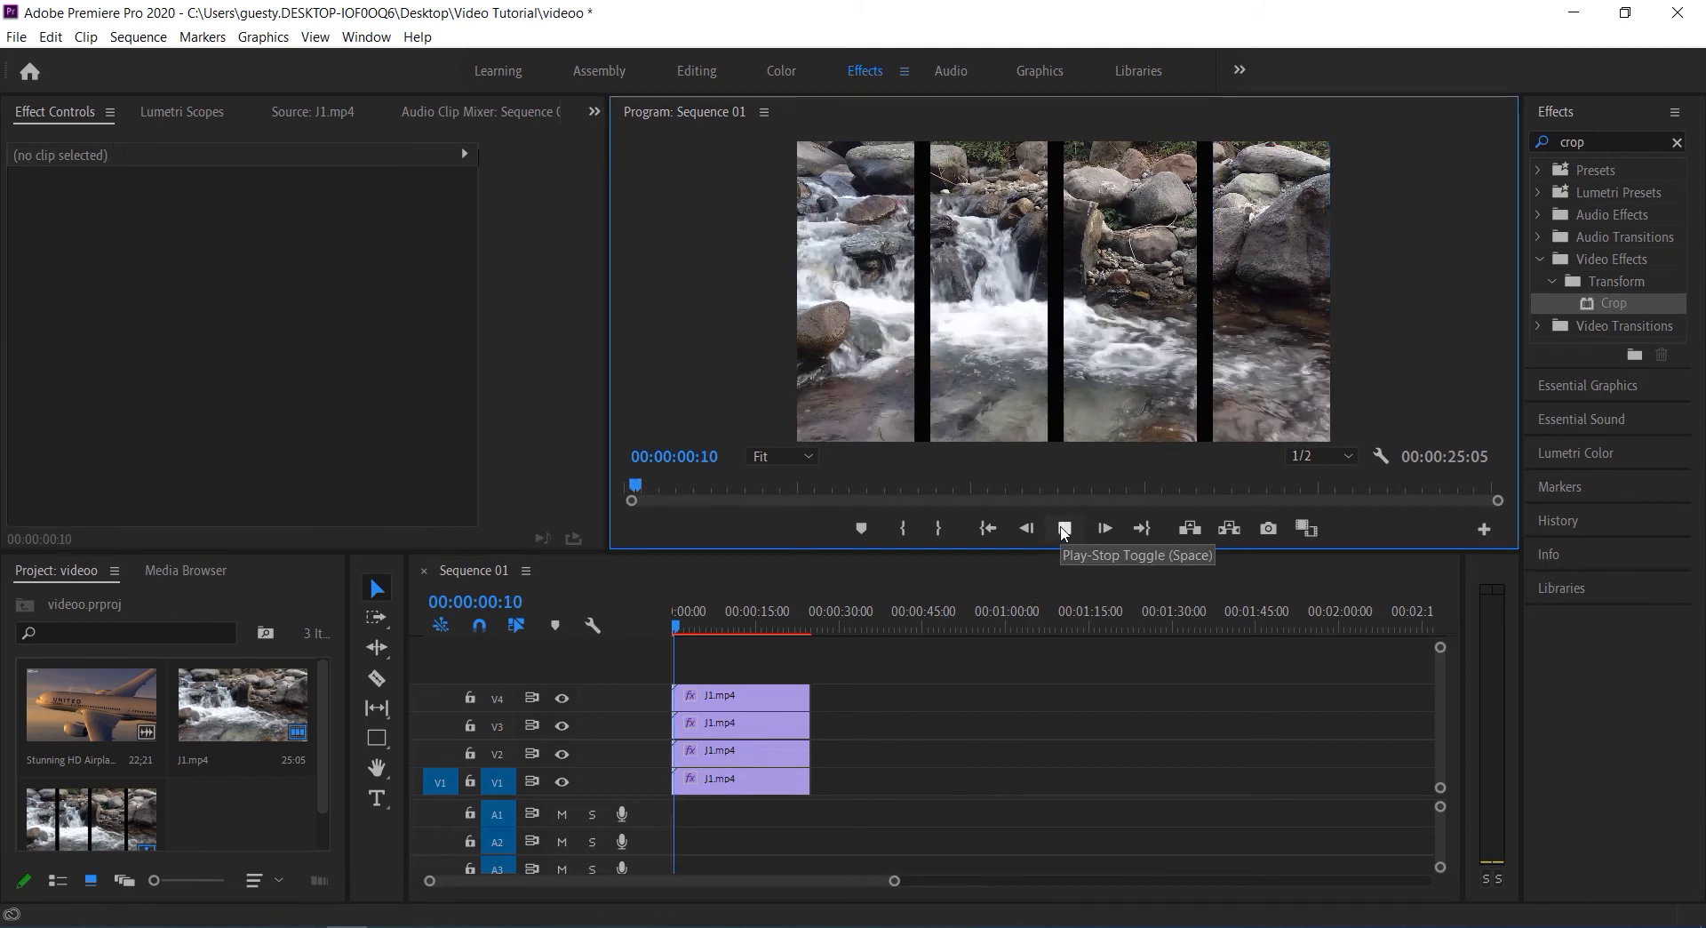
{"action": "left_click", "coordinate": [1063, 529]}
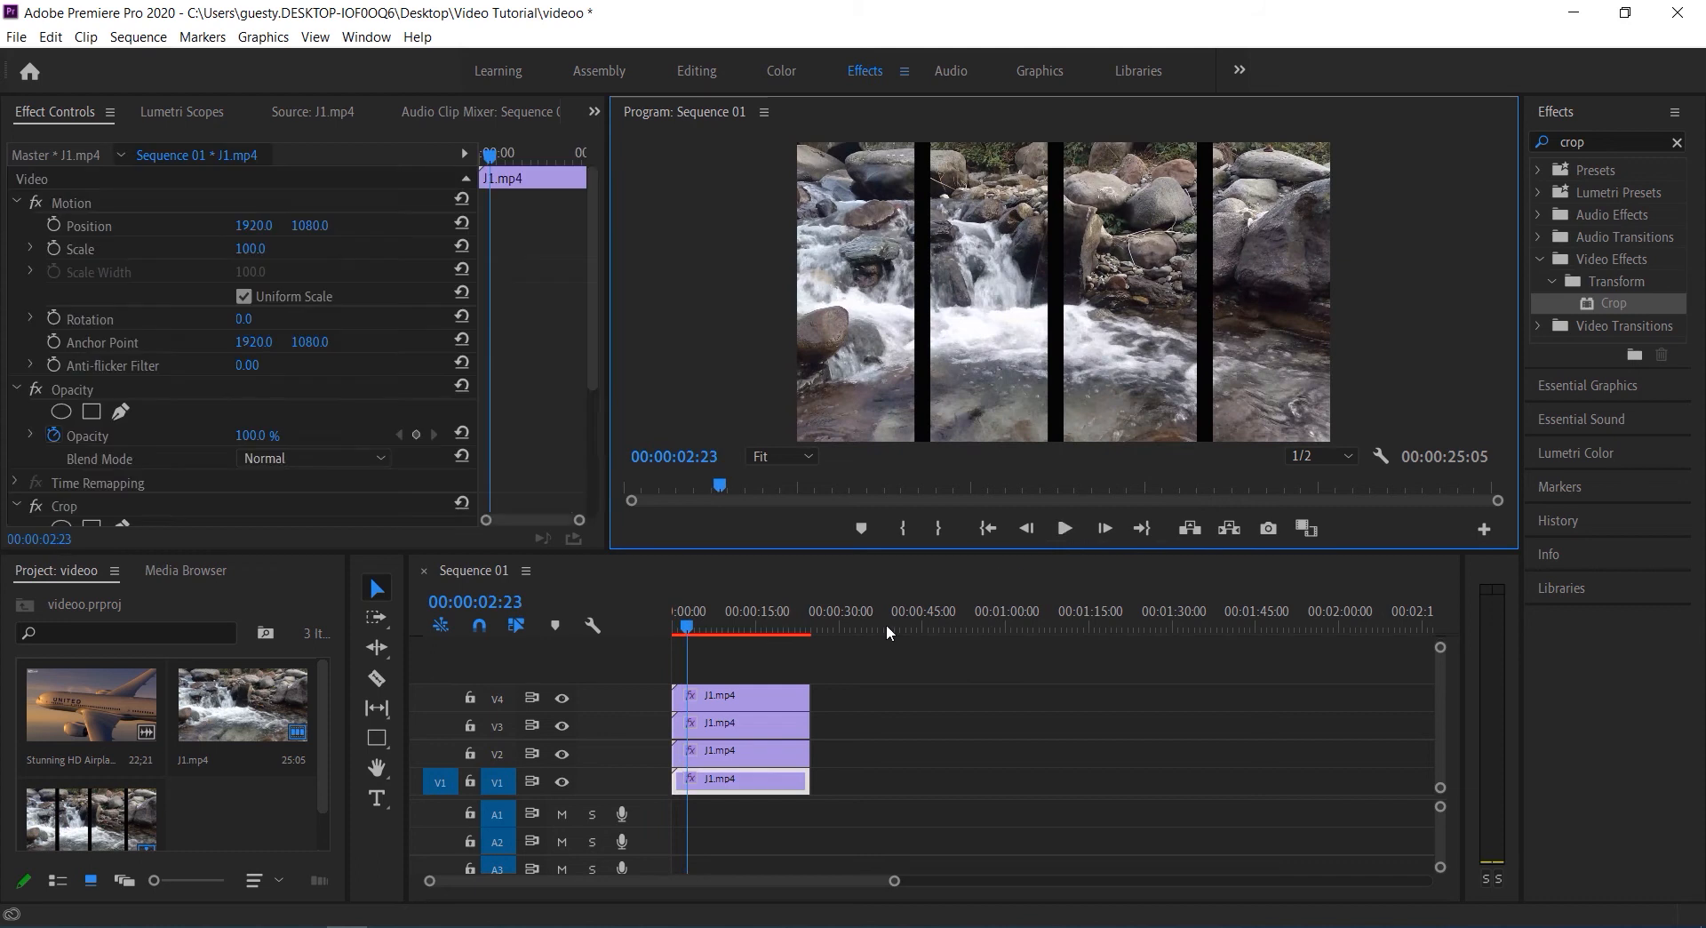
Bring up the V4 clip's Crop settings with the playhead at the sequence start and widen the Effect Controls area
{"action": "left_click", "coordinate": [851, 293]}
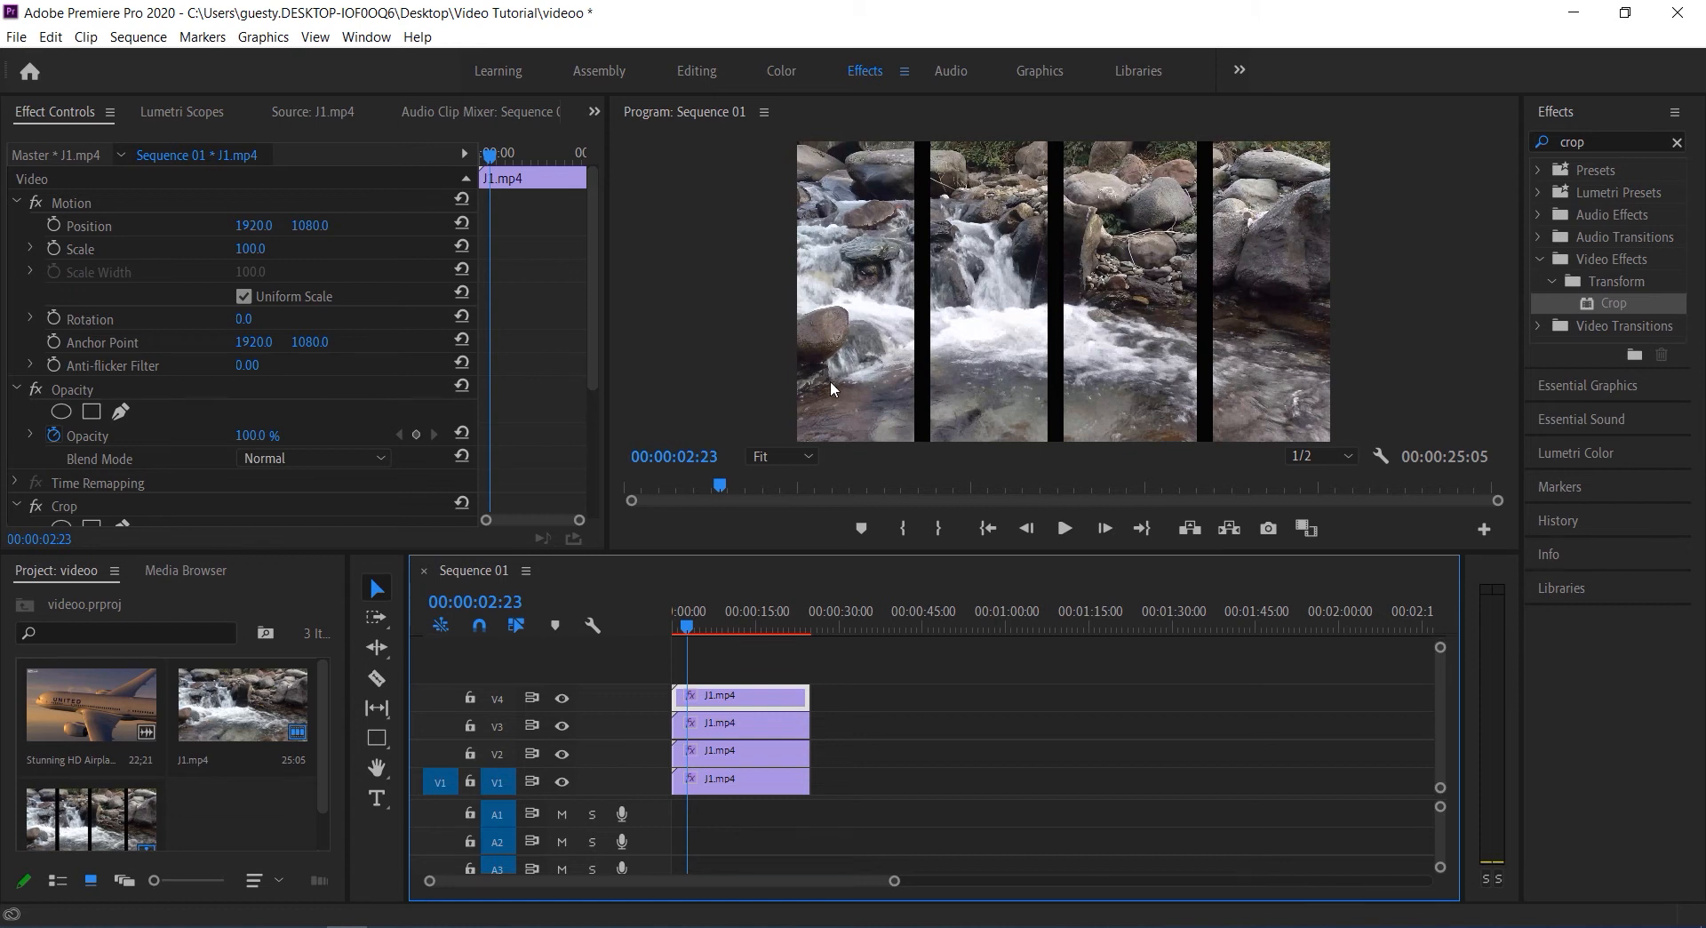
{"action": "left_click_drag", "start_coordinate": [595, 357], "coordinate": [581, 504]}
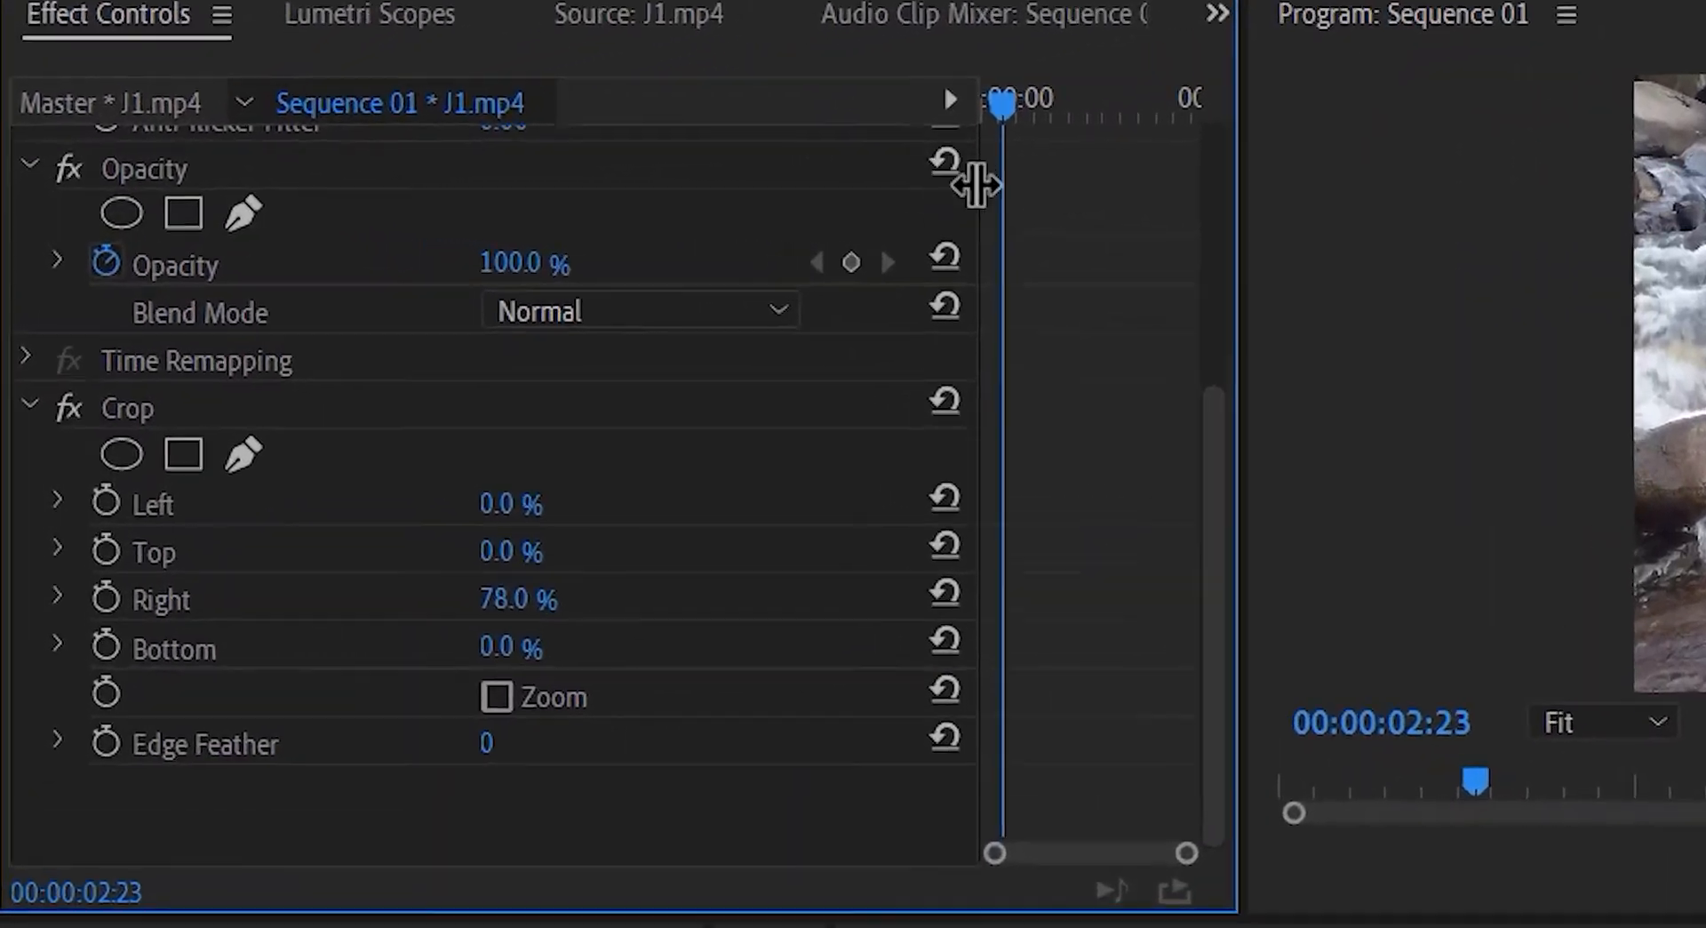
{"action": "left_click_drag", "start_coordinate": [1006, 118], "coordinate": [966, 95]}
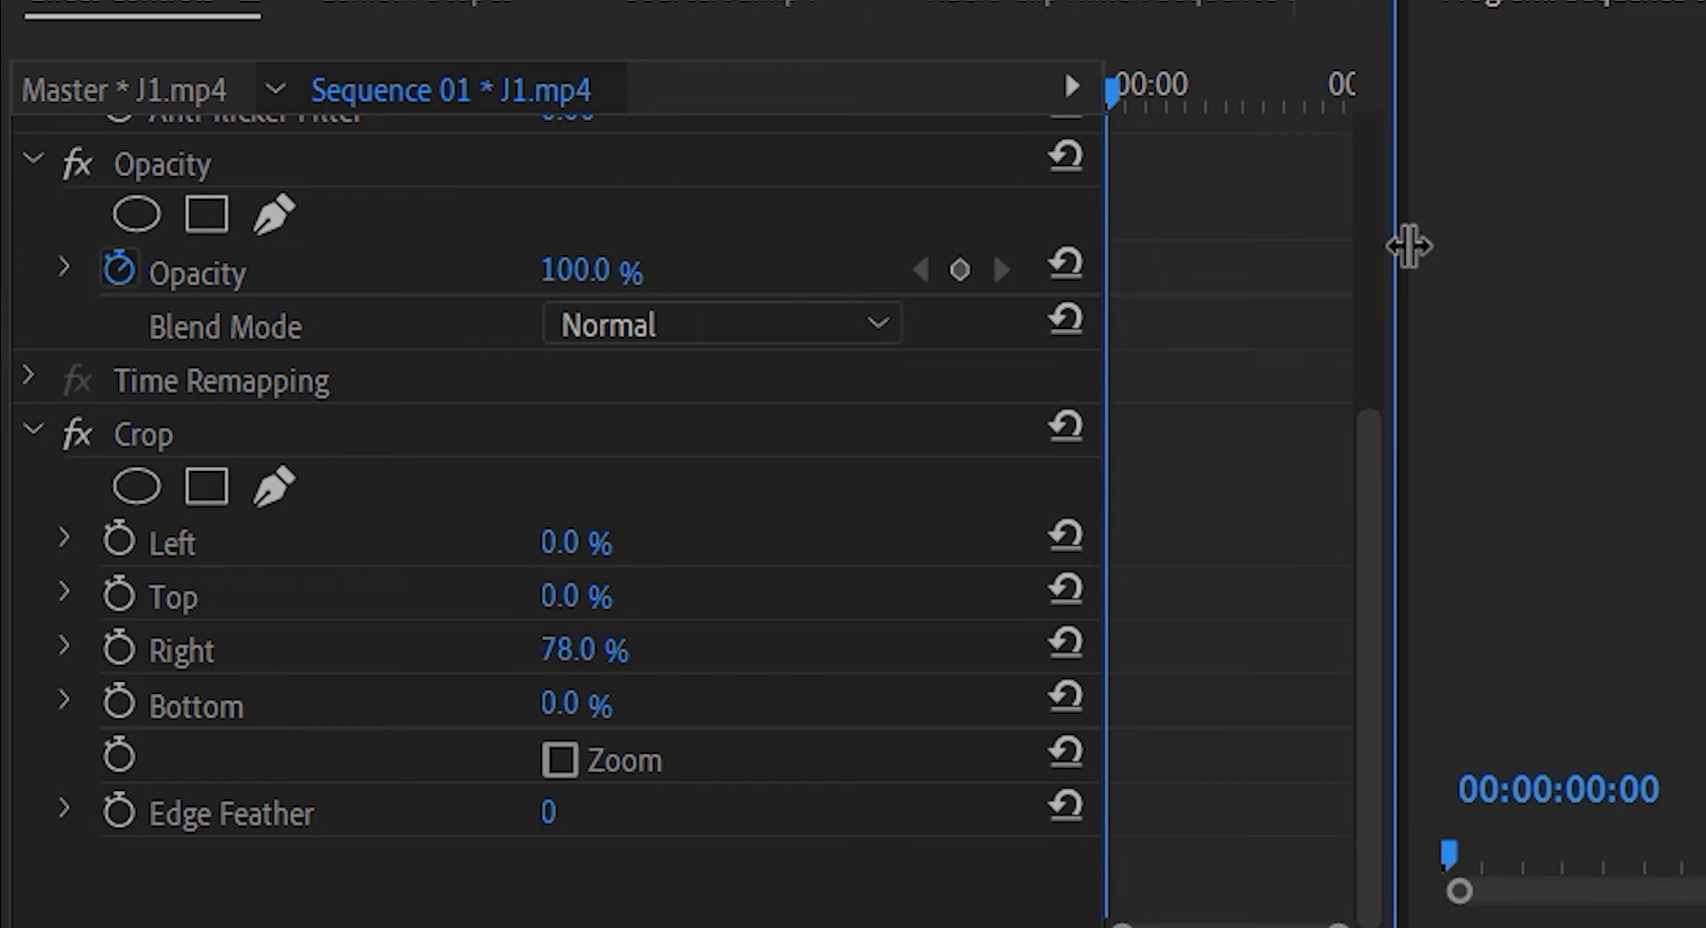
{"action": "left_click_drag", "start_coordinate": [1408, 247], "coordinate": [1701, 242]}
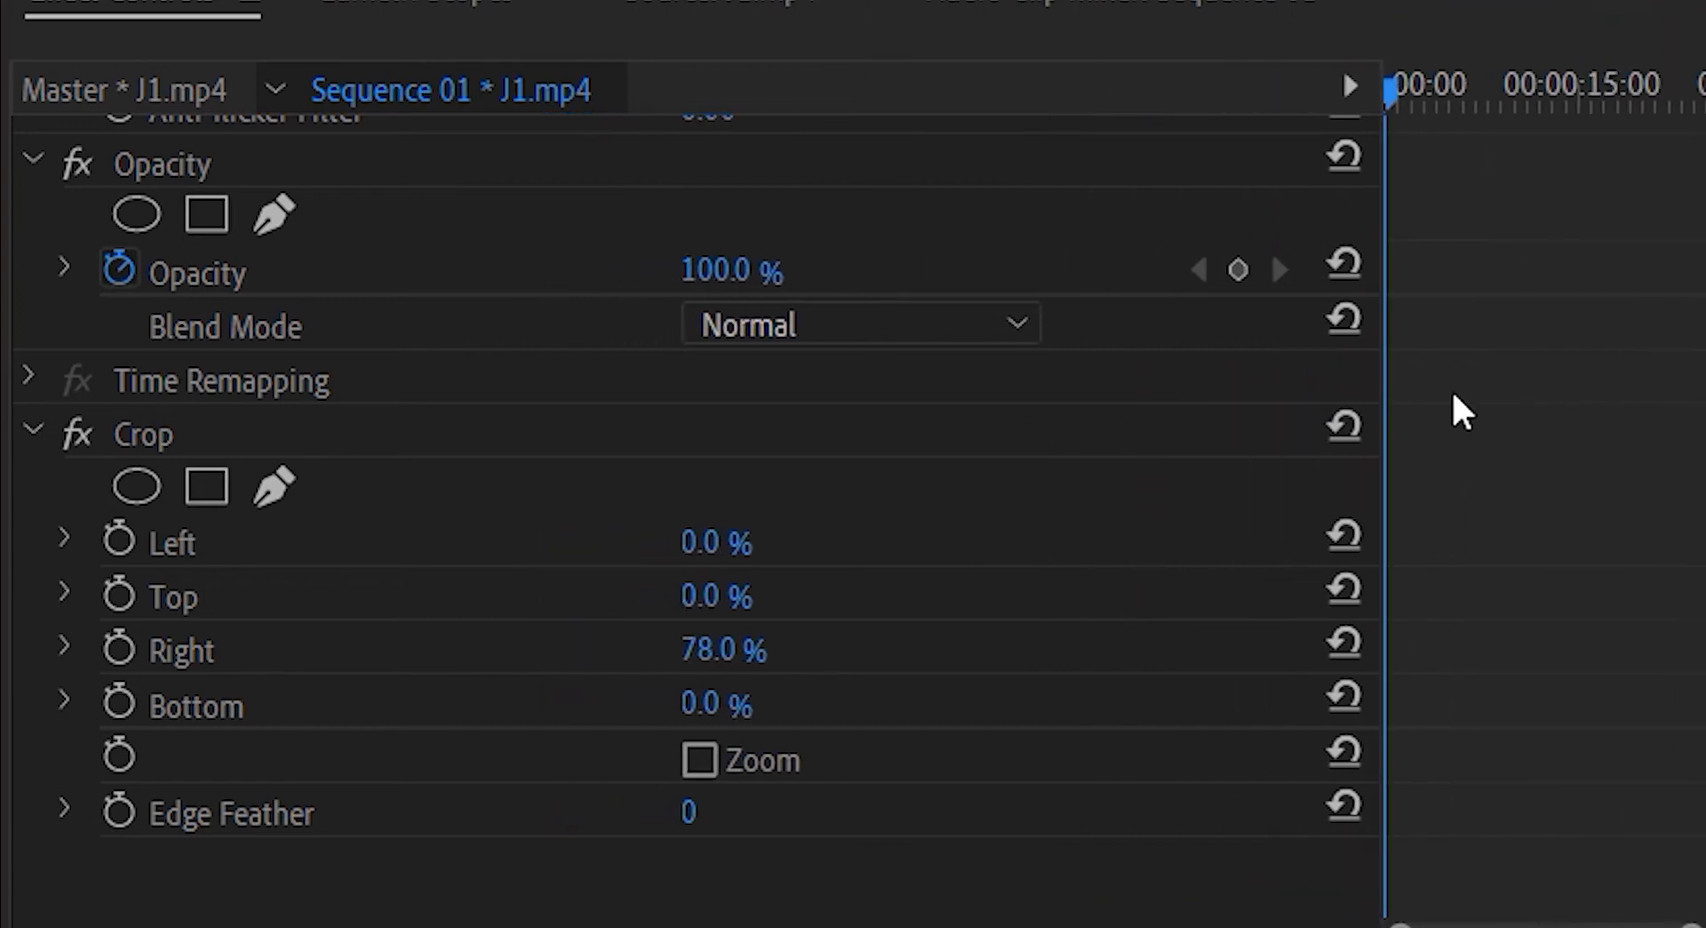
Animate the V4 clip's Crop Top from 100% at the sequence start to 0% about four seconds in
{"action": "left_click_drag", "start_coordinate": [1380, 408], "coordinate": [952, 430]}
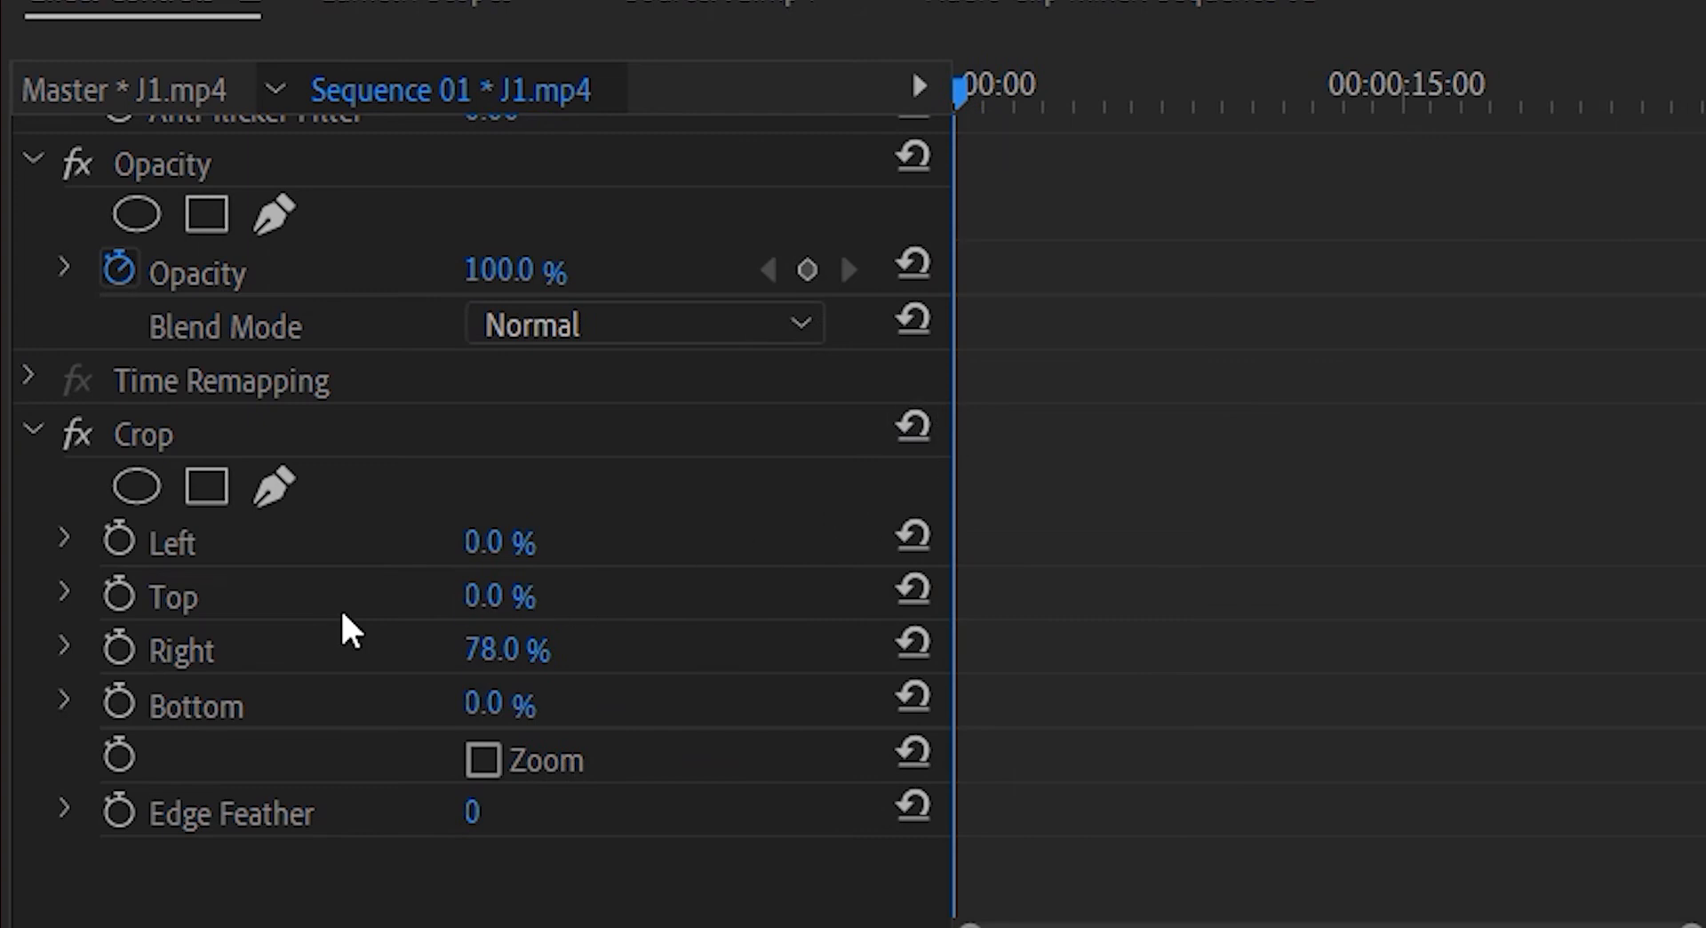
{"action": "left_click", "coordinate": [116, 596]}
{"action": "left_click_drag", "start_coordinate": [963, 98], "coordinate": [1089, 130]}
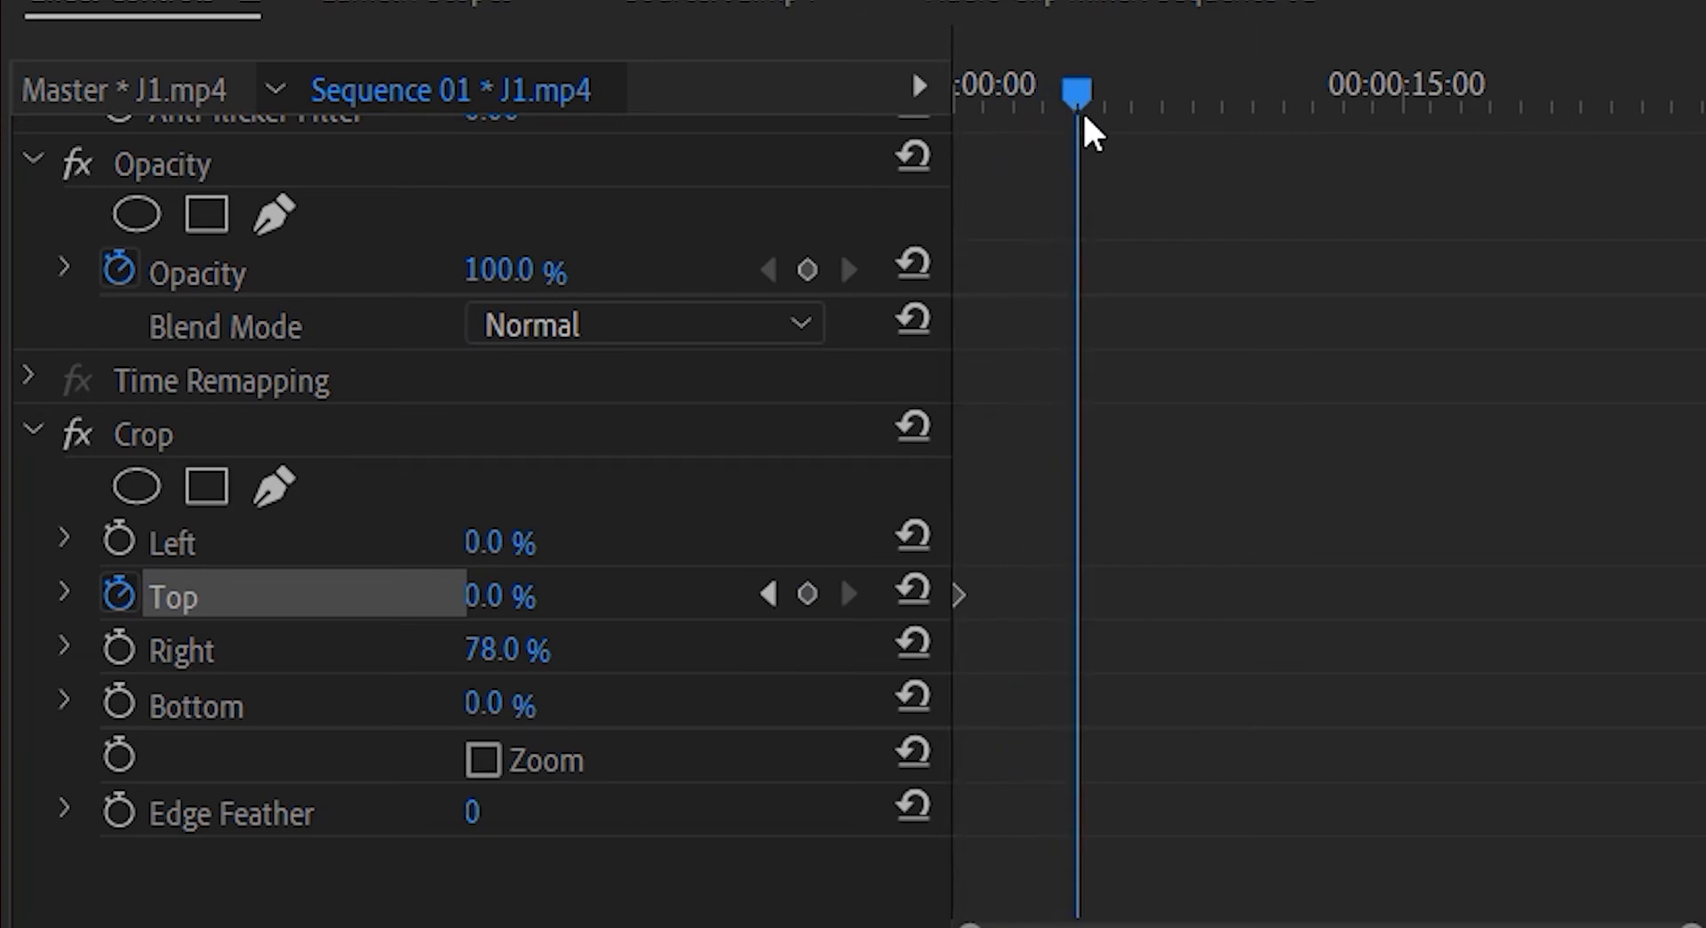
{"action": "left_click", "coordinate": [808, 594]}
{"action": "left_click", "coordinate": [767, 593]}
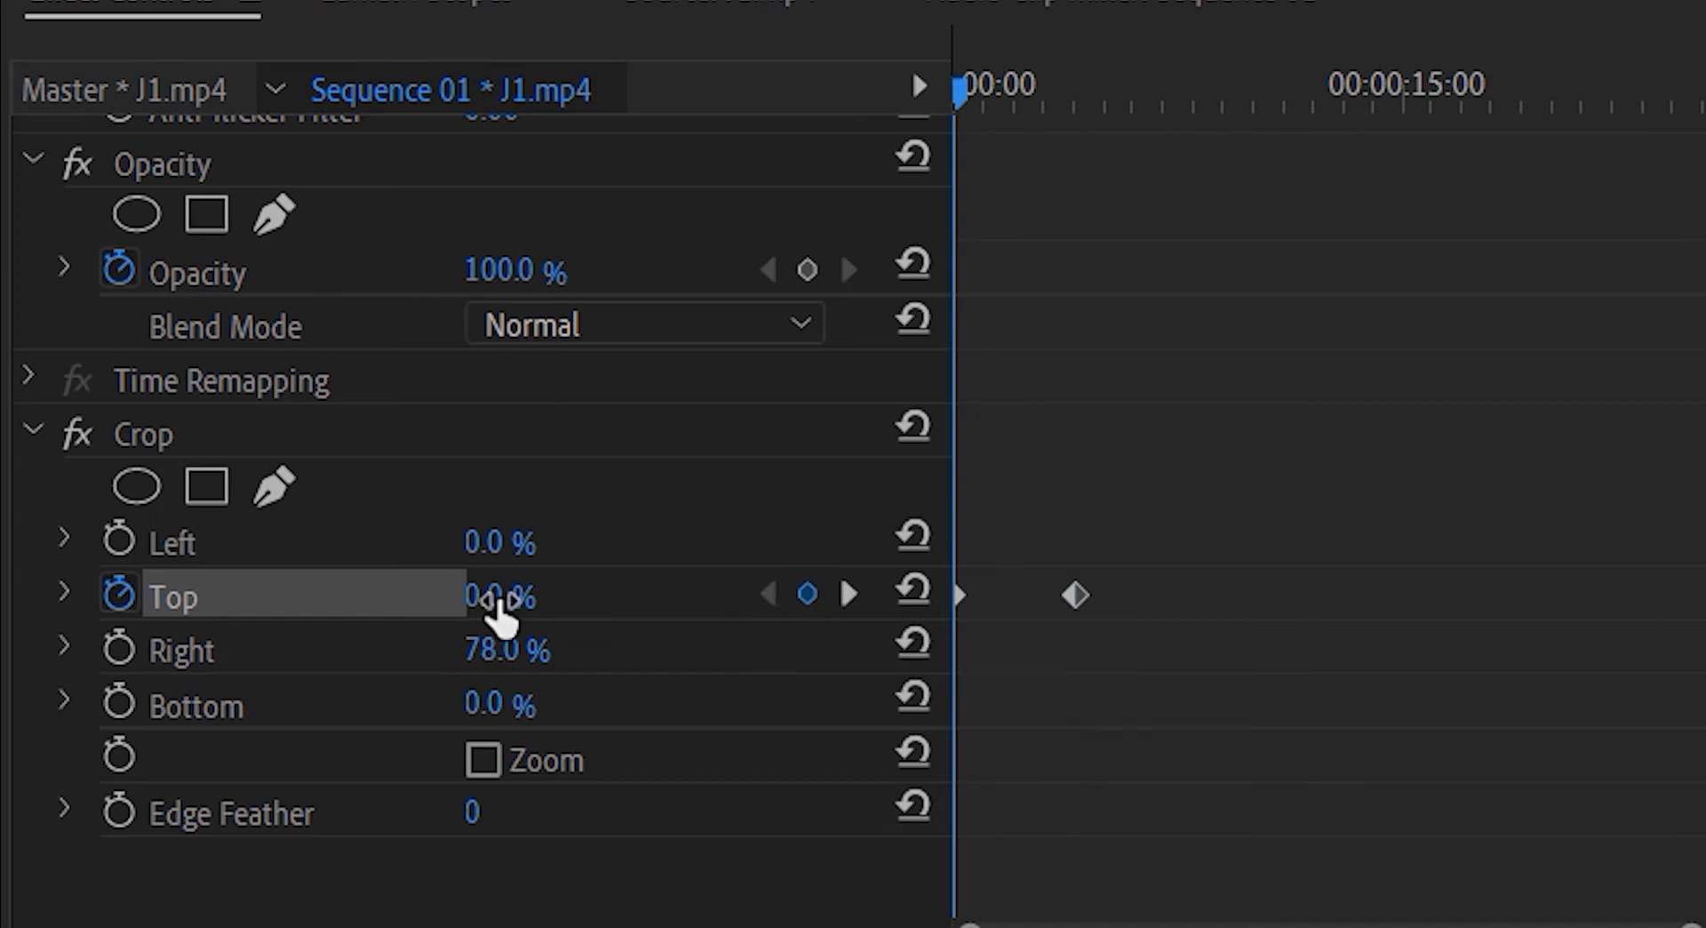
{"action": "left_click_drag", "start_coordinate": [500, 600], "coordinate": [708, 514]}
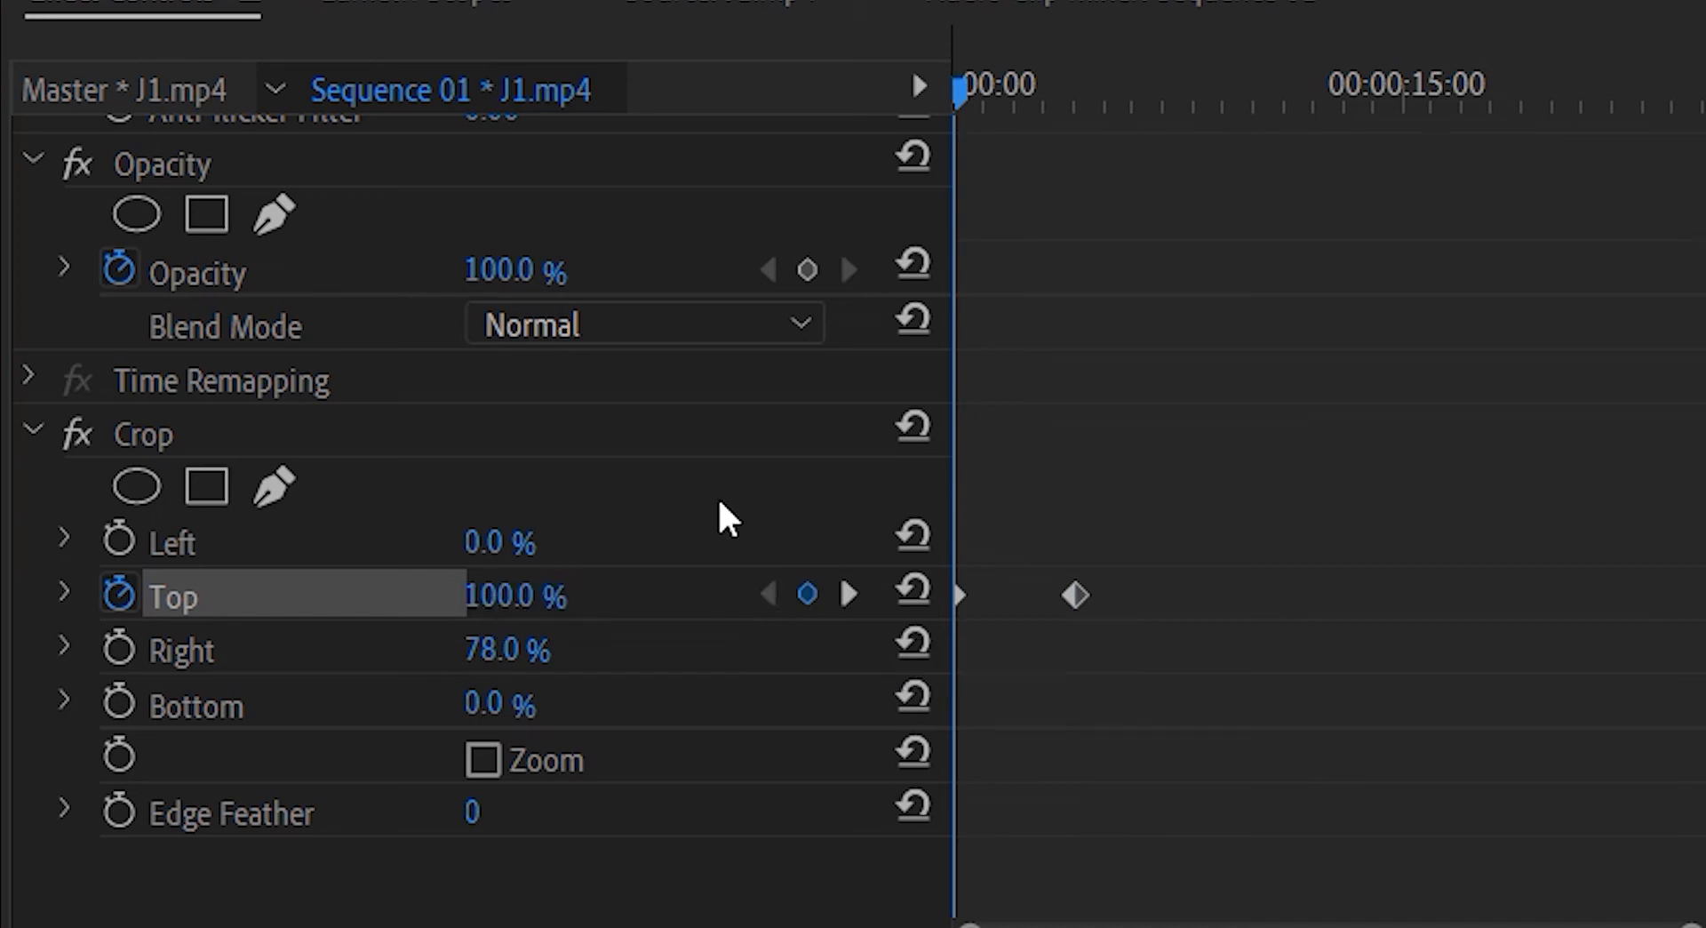
{"action": "left_click", "coordinate": [849, 593]}
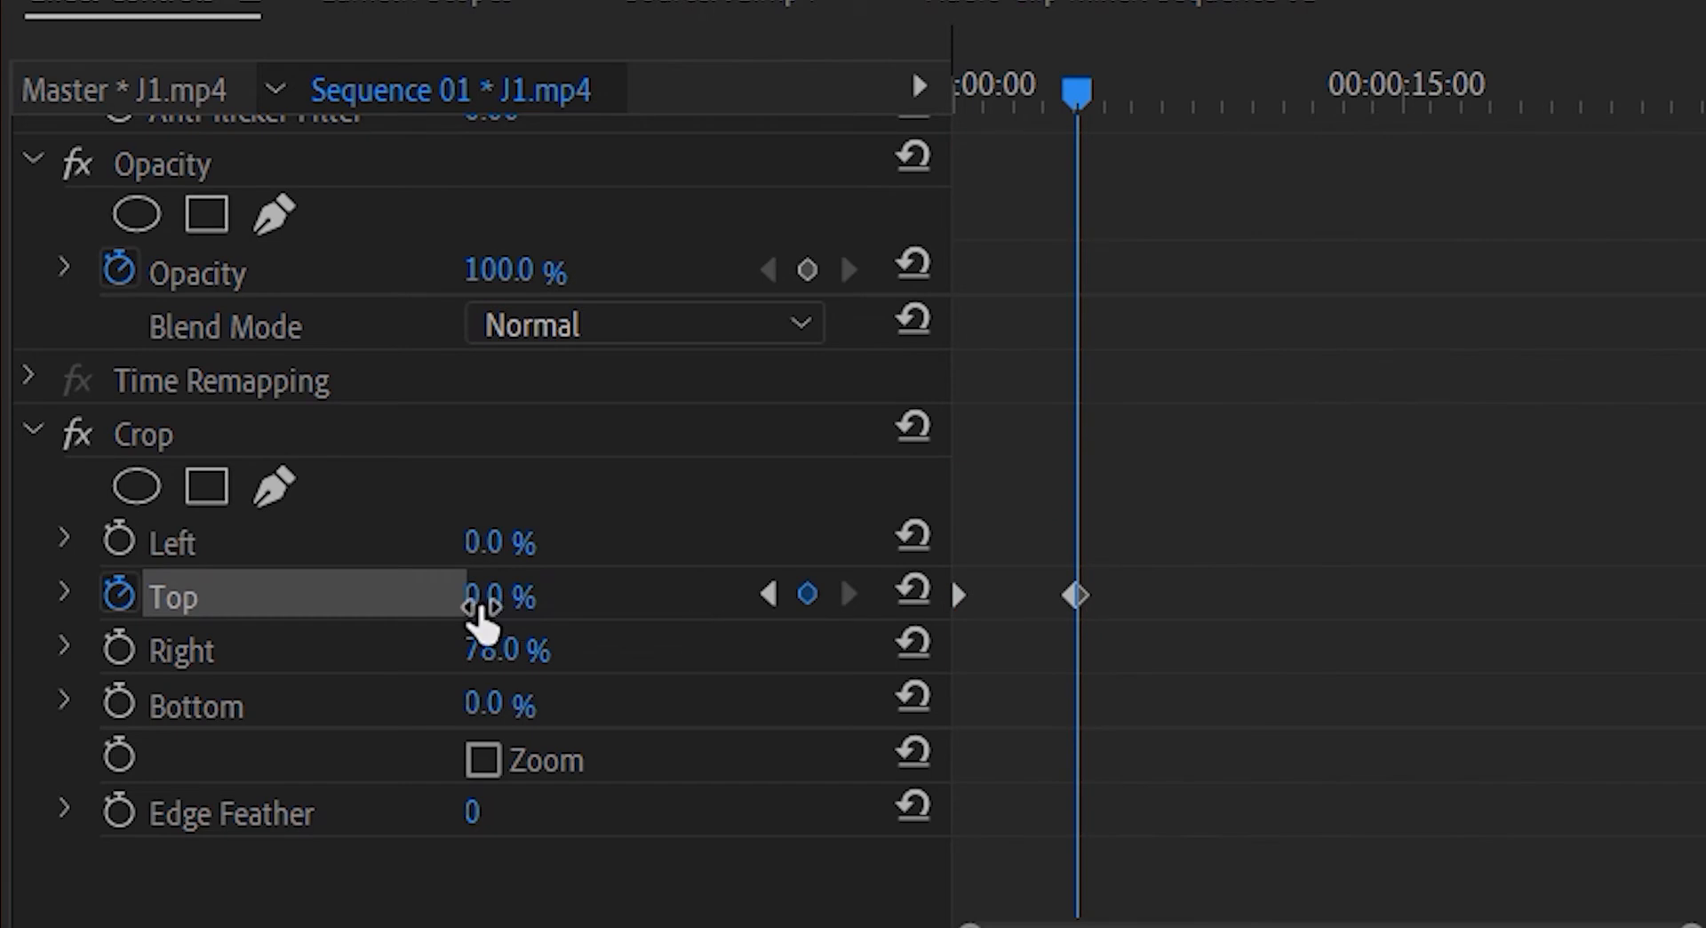
Play back the V4 strip's rising crop animation from the sequence start
{"action": "left_click_drag", "start_coordinate": [1074, 102], "coordinate": [811, 133]}
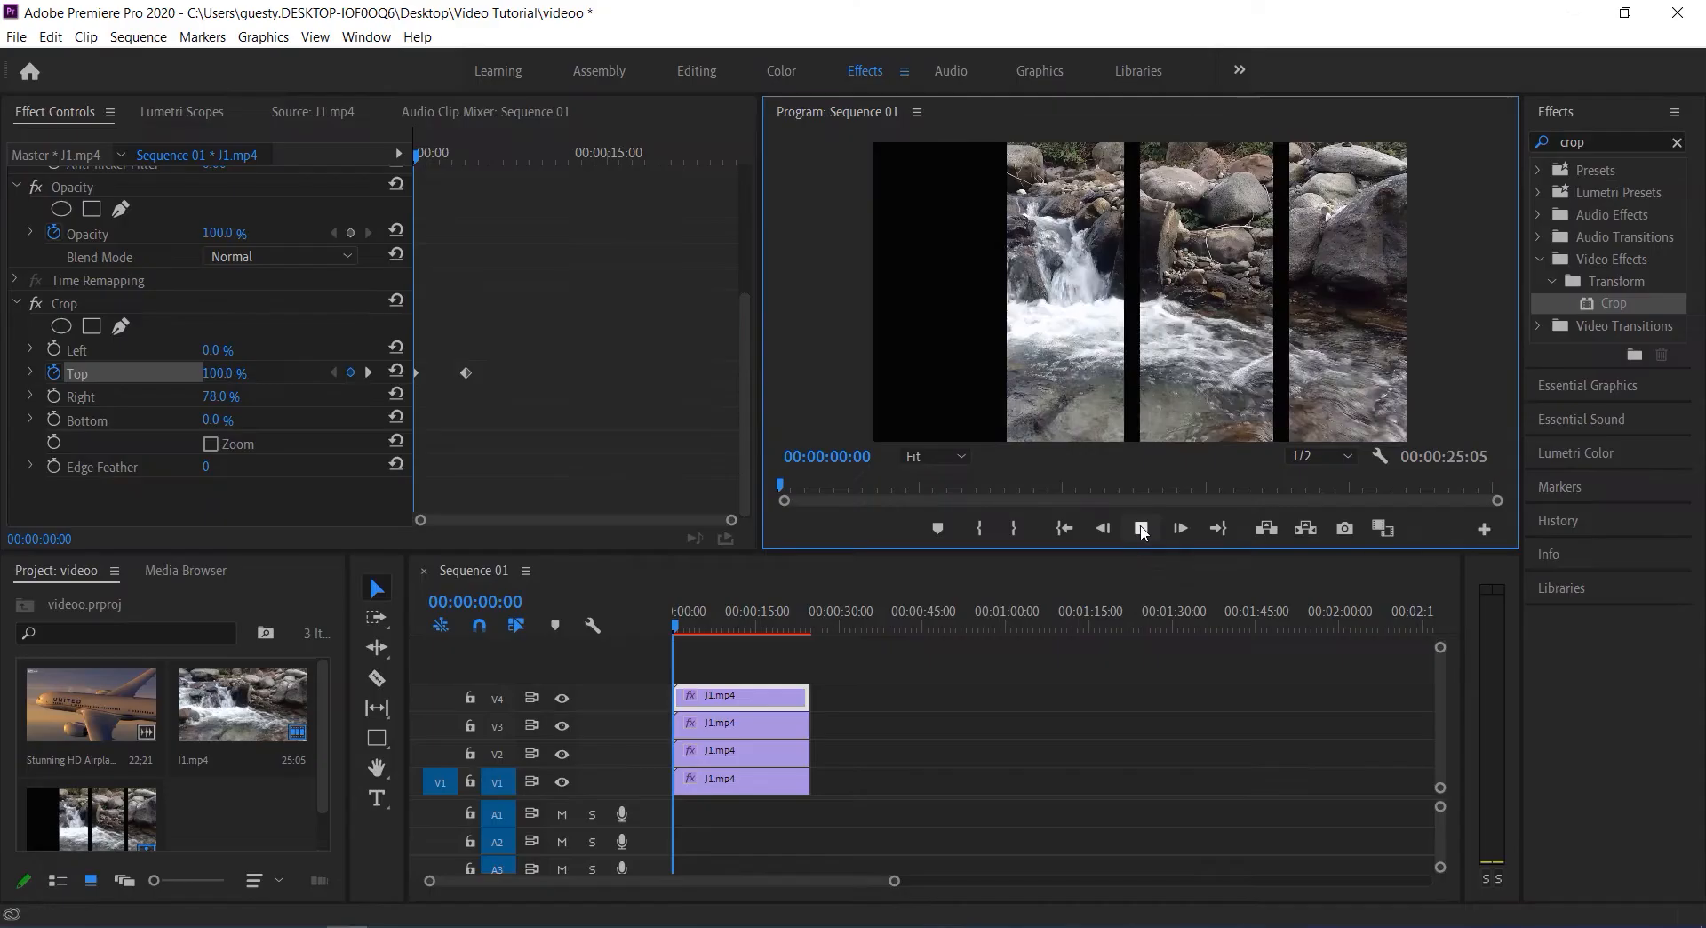
{"action": "left_click", "coordinate": [1142, 528]}
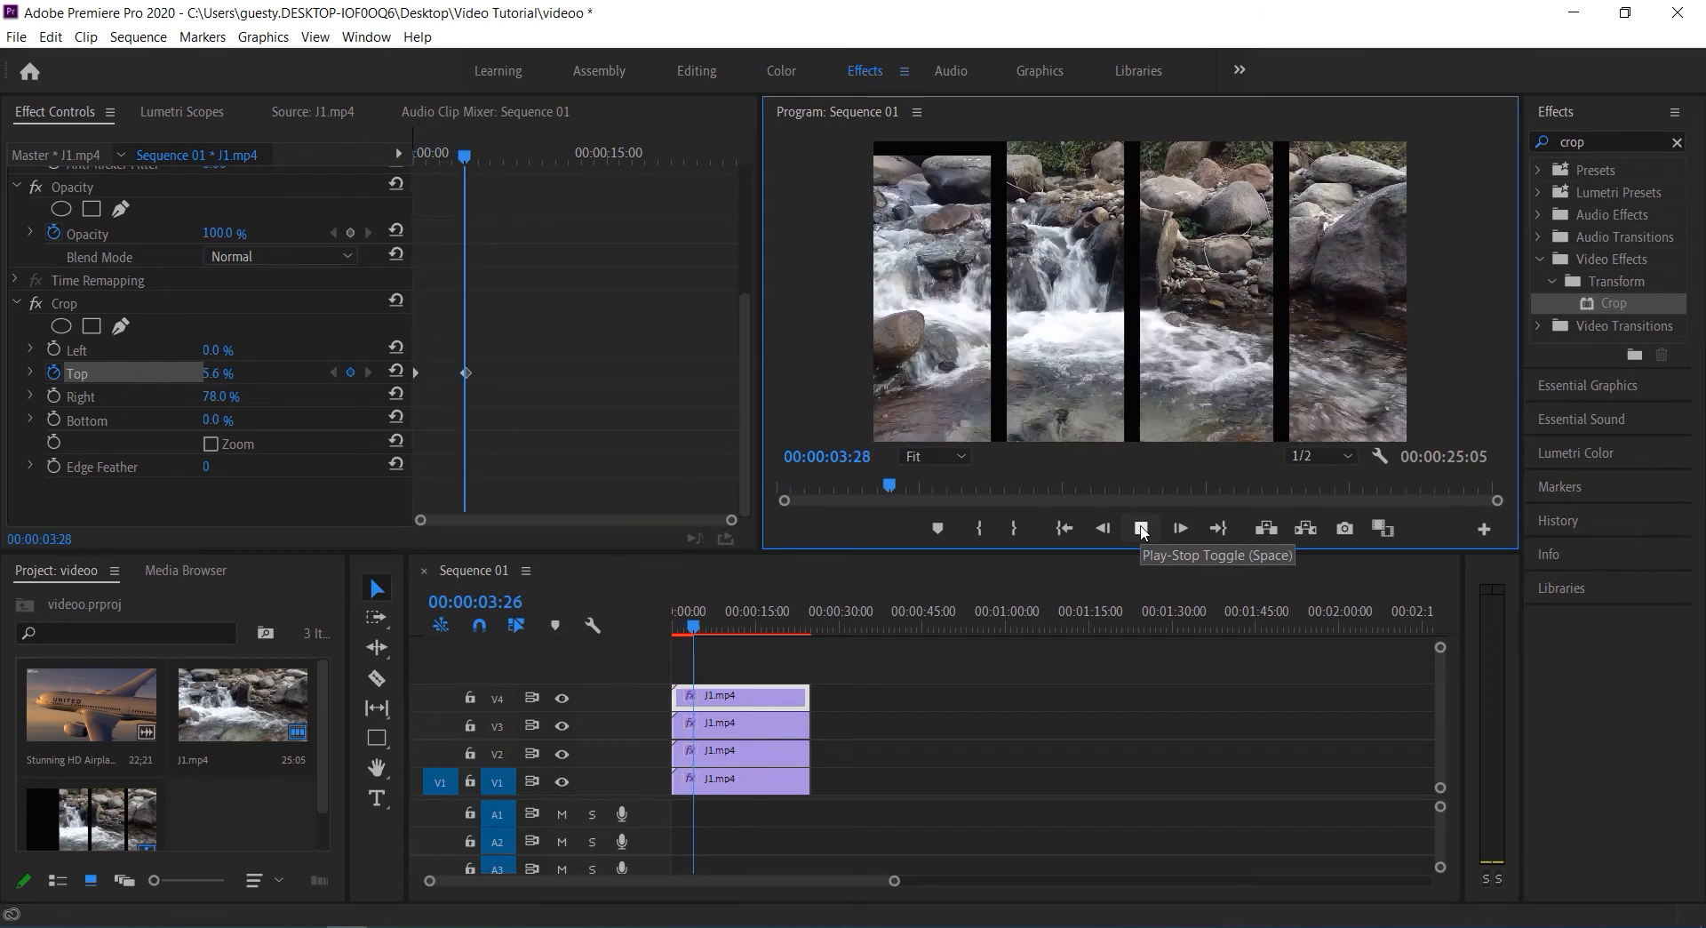
{"action": "left_click", "coordinate": [1142, 529]}
Move the V4 clip's ending Crop Top keyframe earlier, to about 00:00:02:07, and return the playhead to the start
{"action": "left_click_drag", "start_coordinate": [472, 154], "coordinate": [442, 156]}
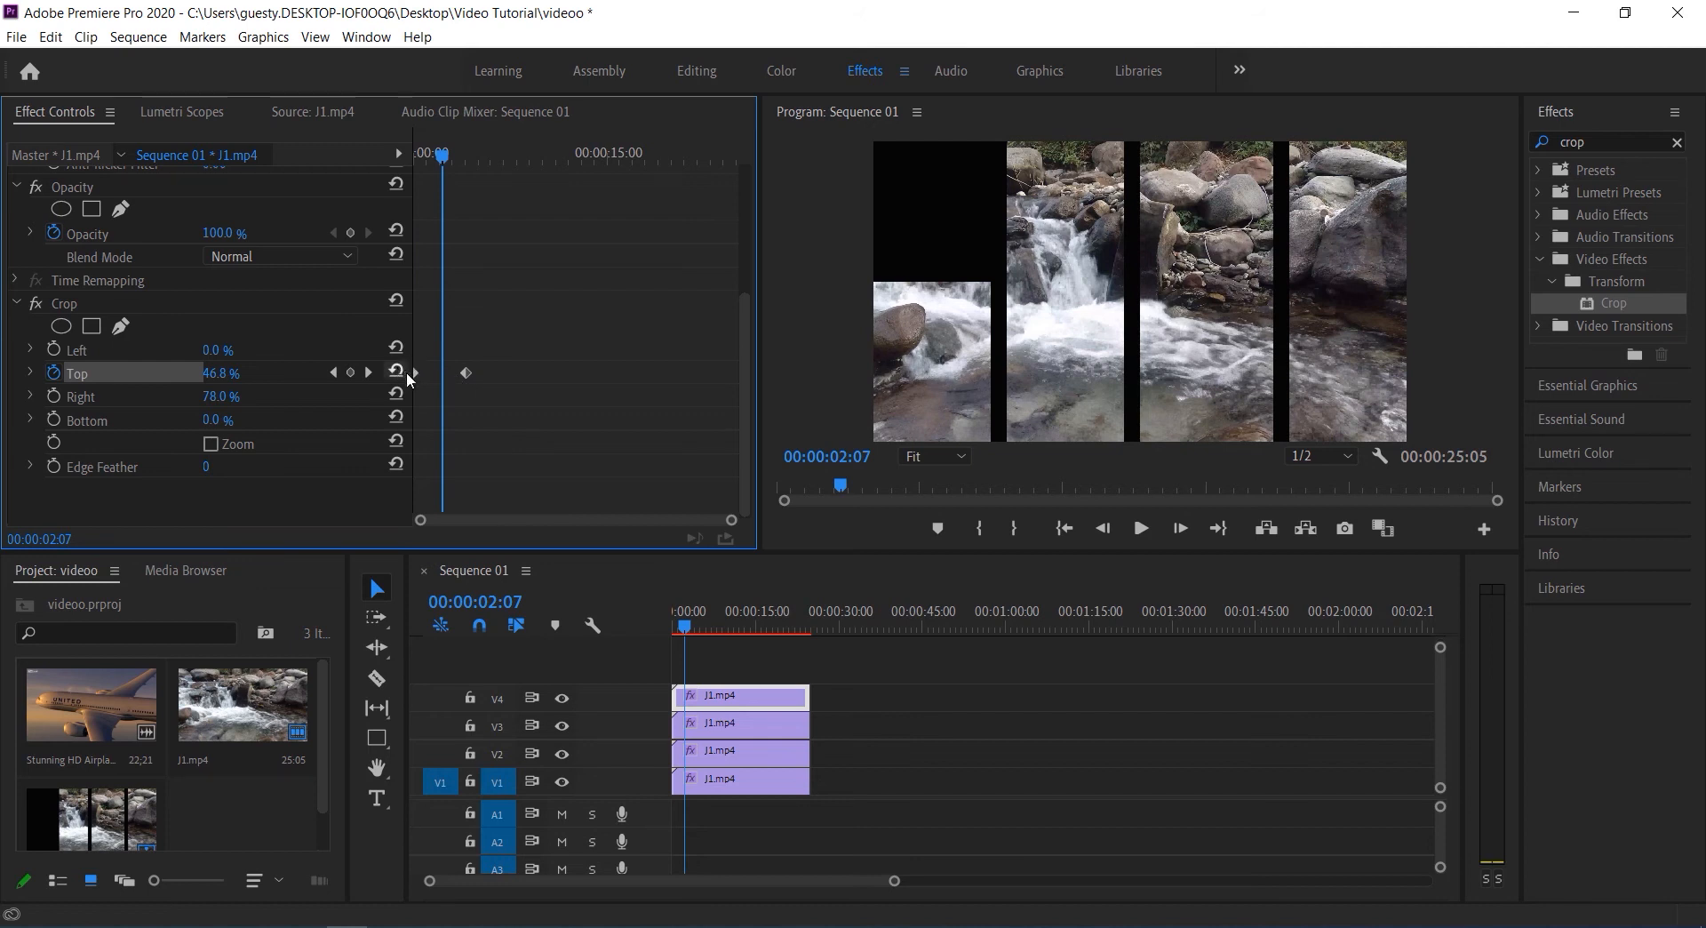
{"action": "left_click_drag", "start_coordinate": [443, 158], "coordinate": [444, 162]}
{"action": "left_click_drag", "start_coordinate": [466, 375], "coordinate": [444, 376]}
{"action": "left_click_drag", "start_coordinate": [444, 157], "coordinate": [412, 158]}
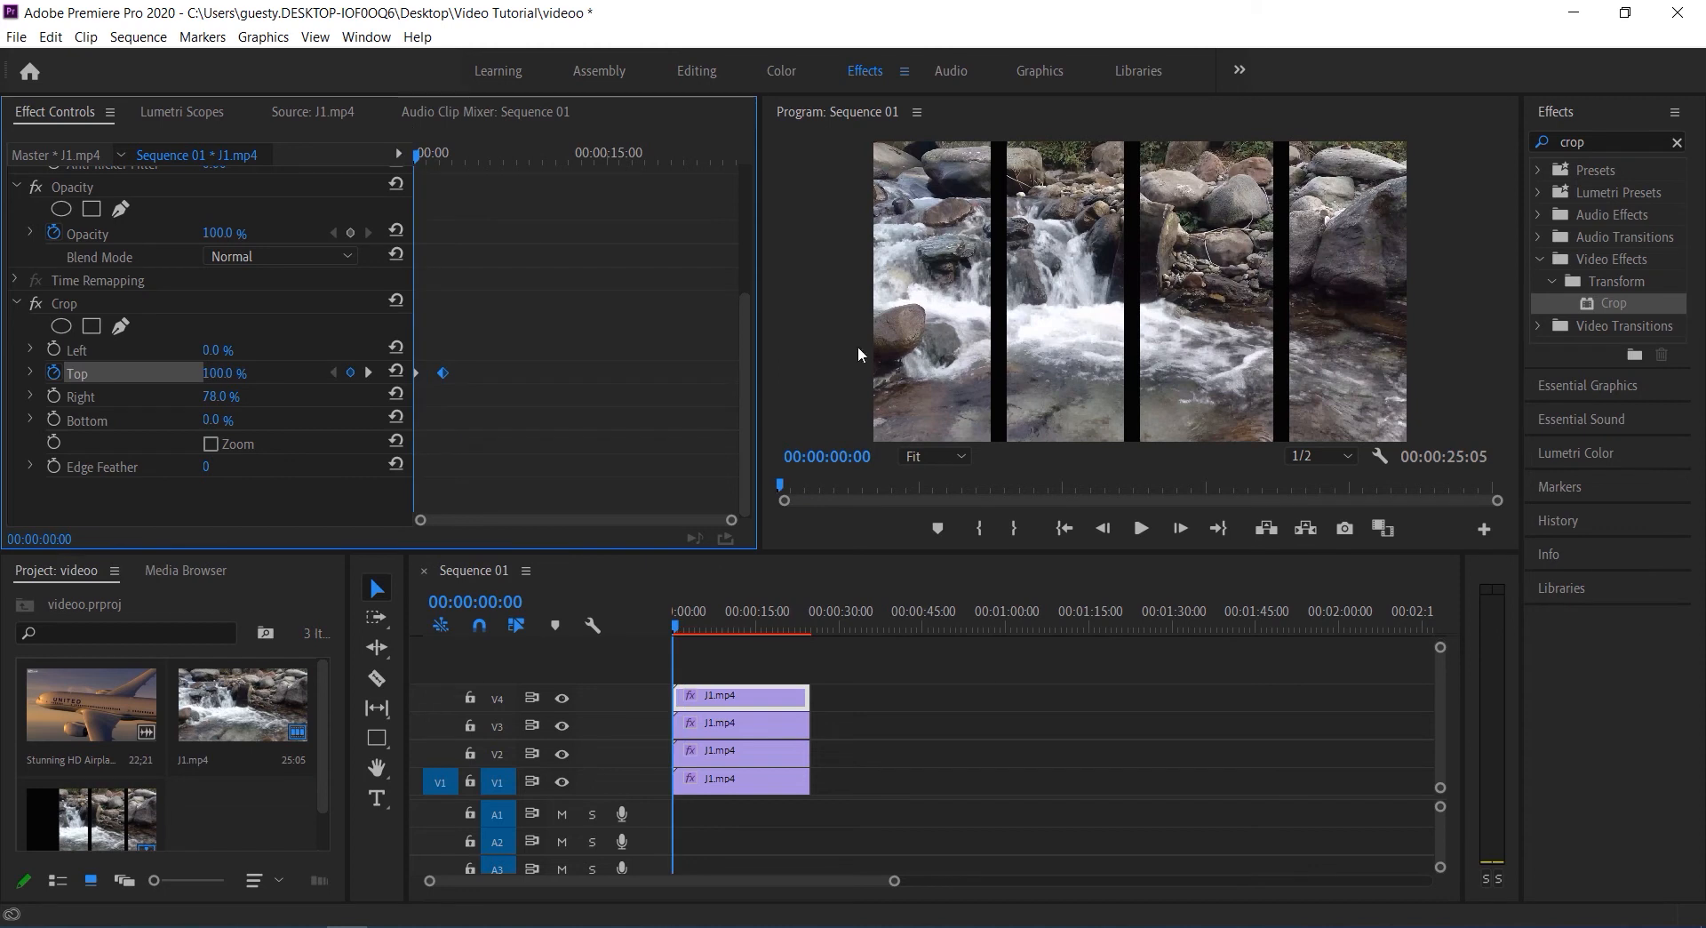
Preview the shortened V4 crop animation from the sequence start
{"action": "left_click", "coordinate": [1114, 494]}
{"action": "key", "text": "space"}
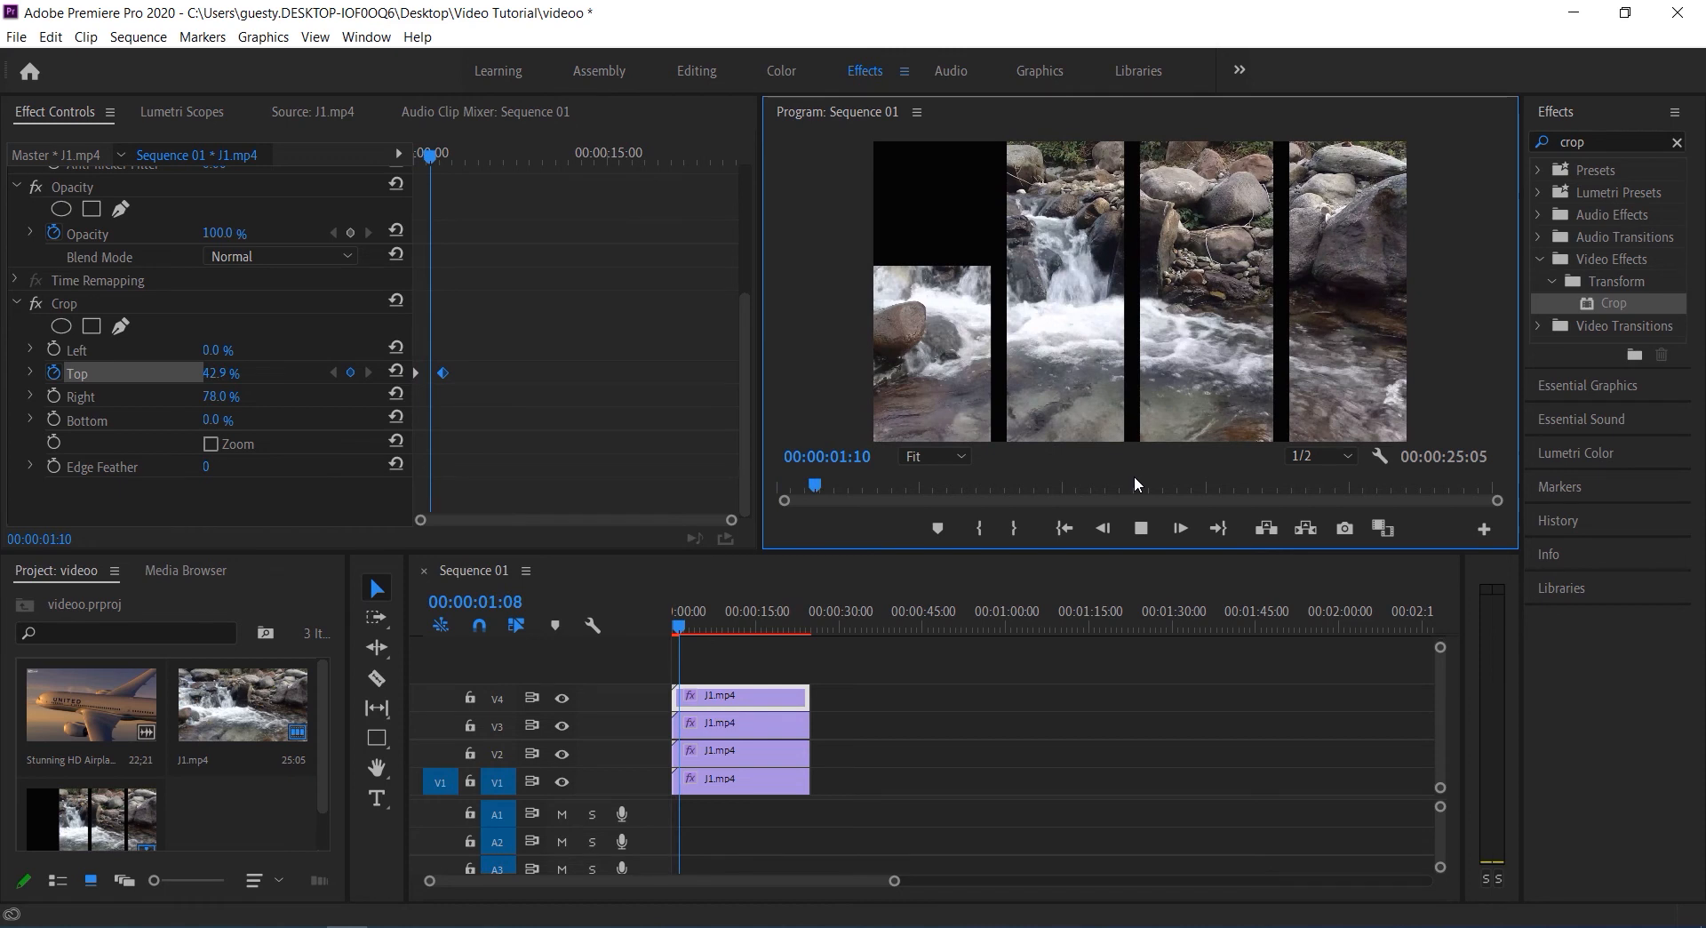
{"action": "key", "text": "space"}
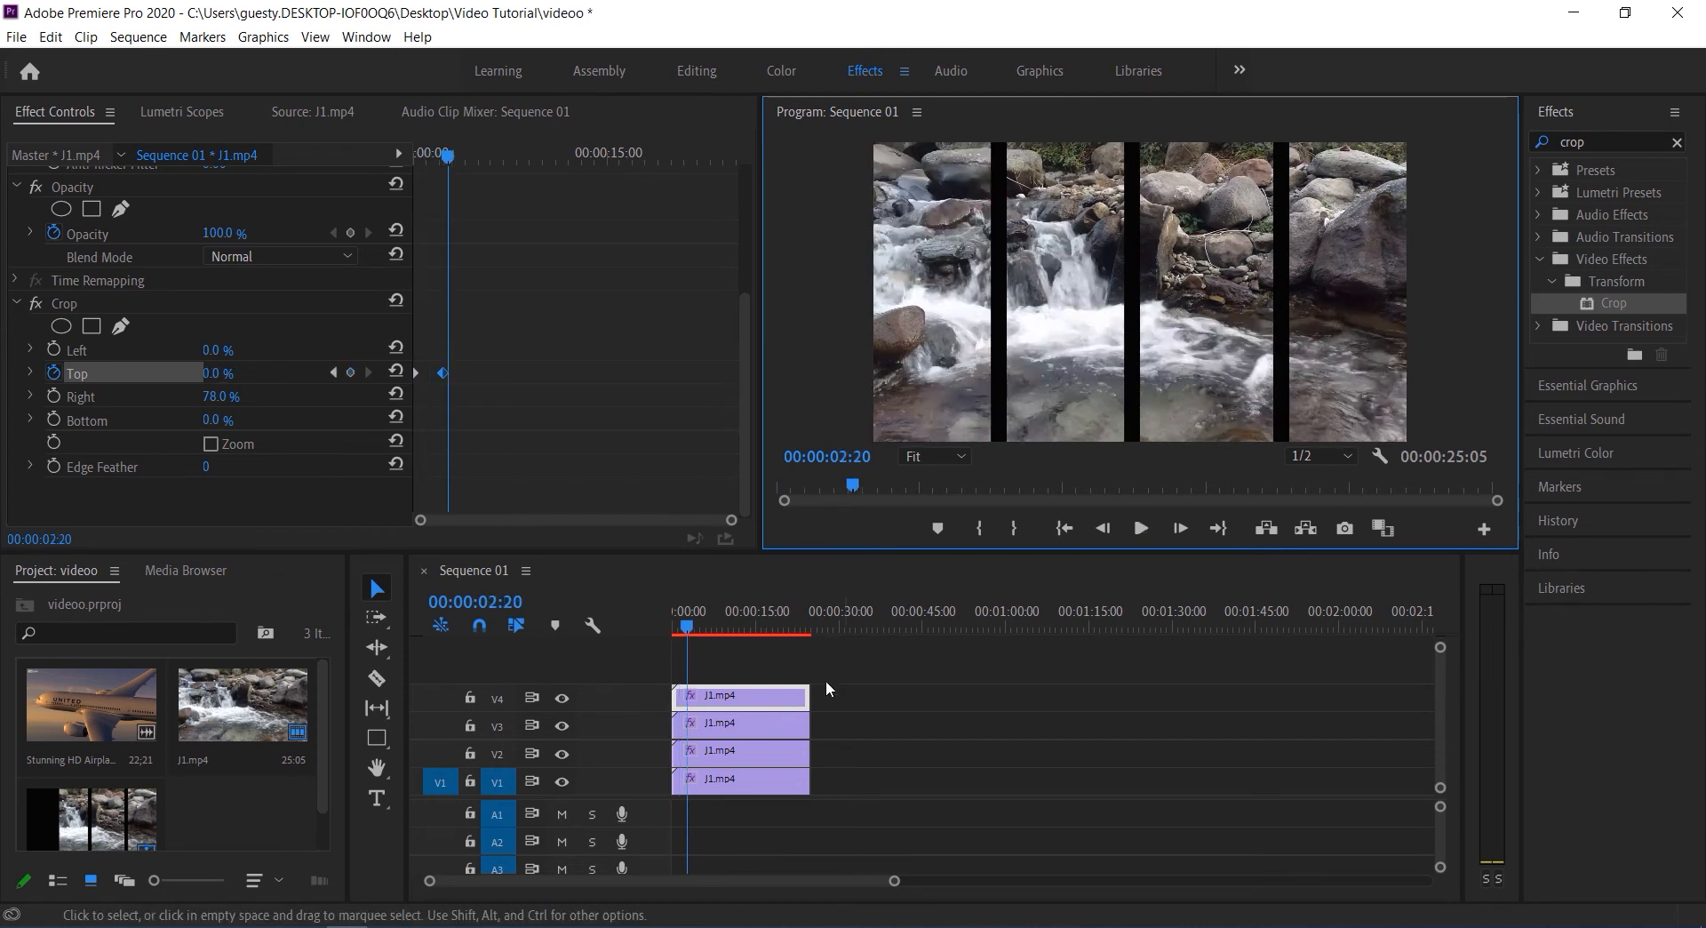
Trim the V3 clip's start to 00:00:02:20, leaving its end in place, and return the playhead to the sequence start
{"action": "left_click", "coordinate": [731, 733]}
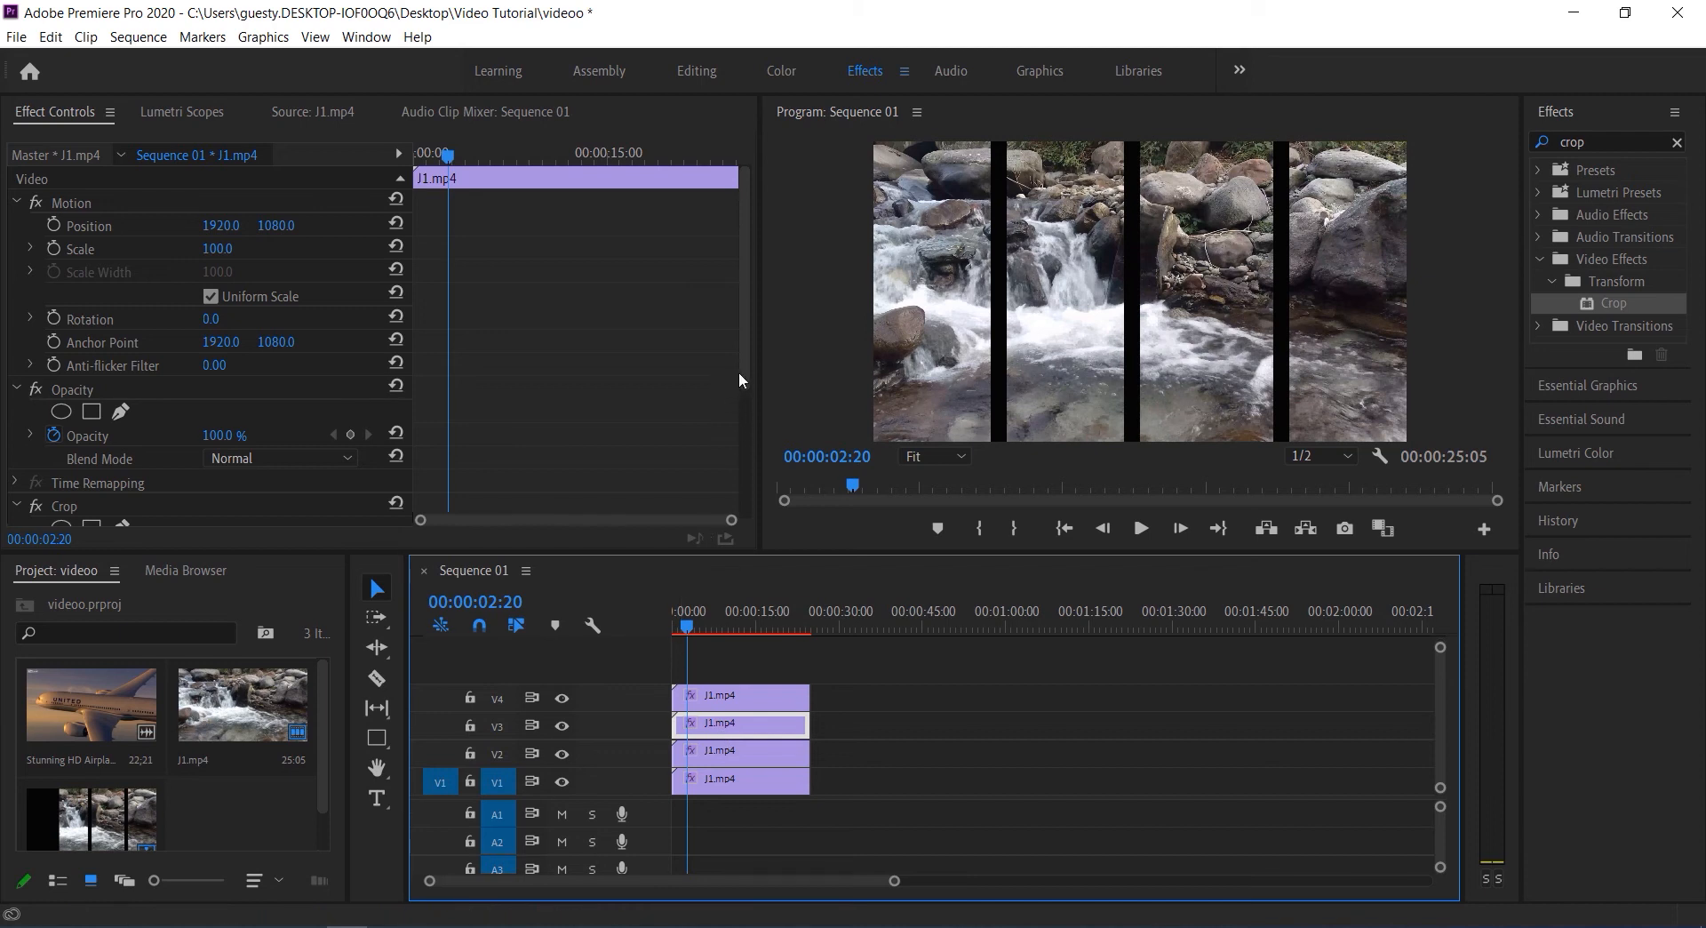
{"action": "left_click_drag", "start_coordinate": [744, 375], "coordinate": [743, 490]}
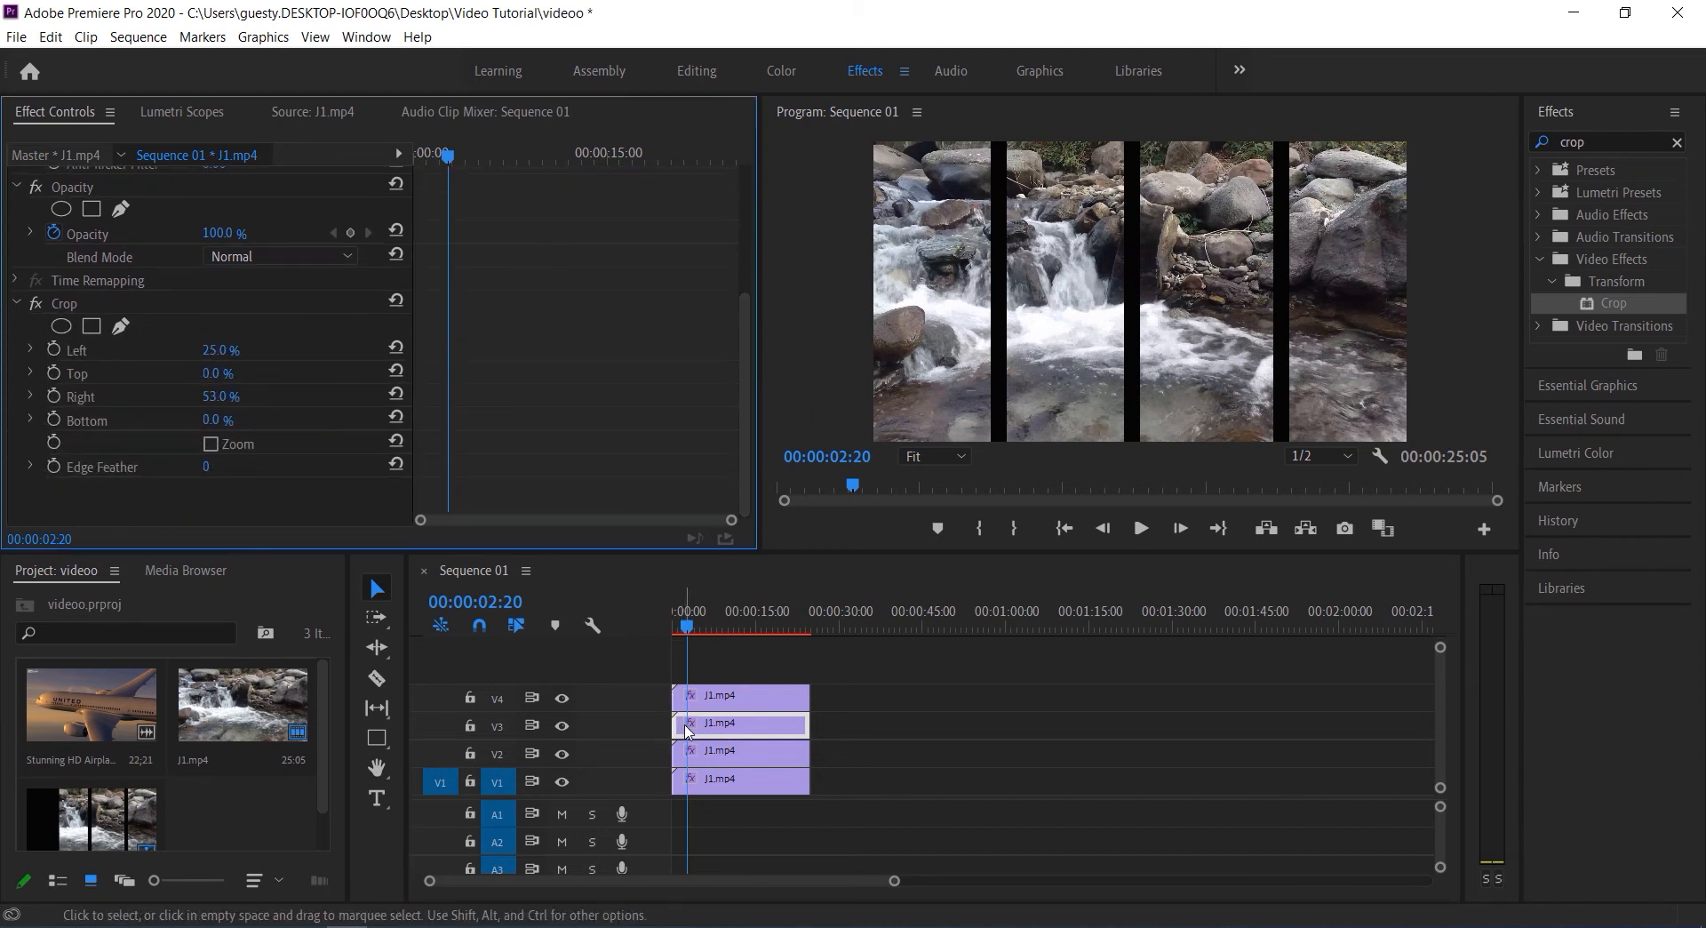
{"action": "left_click_drag", "start_coordinate": [685, 726], "coordinate": [693, 728]}
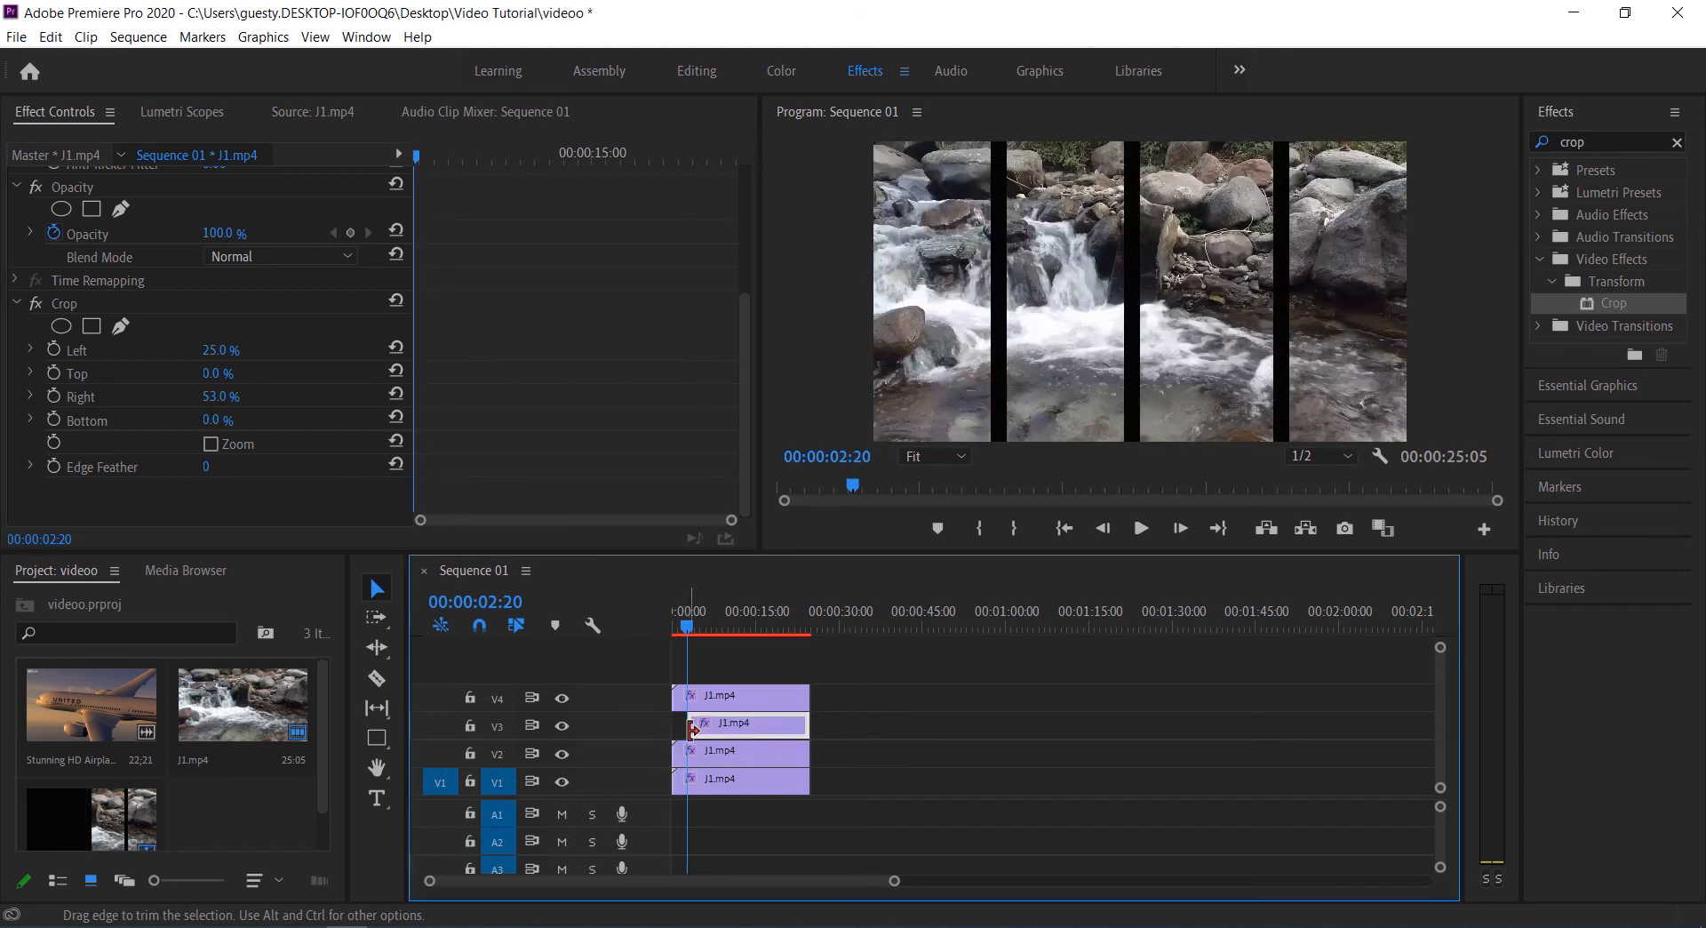
{"action": "key", "text": "Home"}
{"action": "left_click", "coordinate": [715, 702]}
{"action": "left_click", "coordinate": [764, 734]}
{"action": "left_click_drag", "start_coordinate": [693, 723], "coordinate": [687, 724]}
{"action": "left_click", "coordinate": [848, 736]}
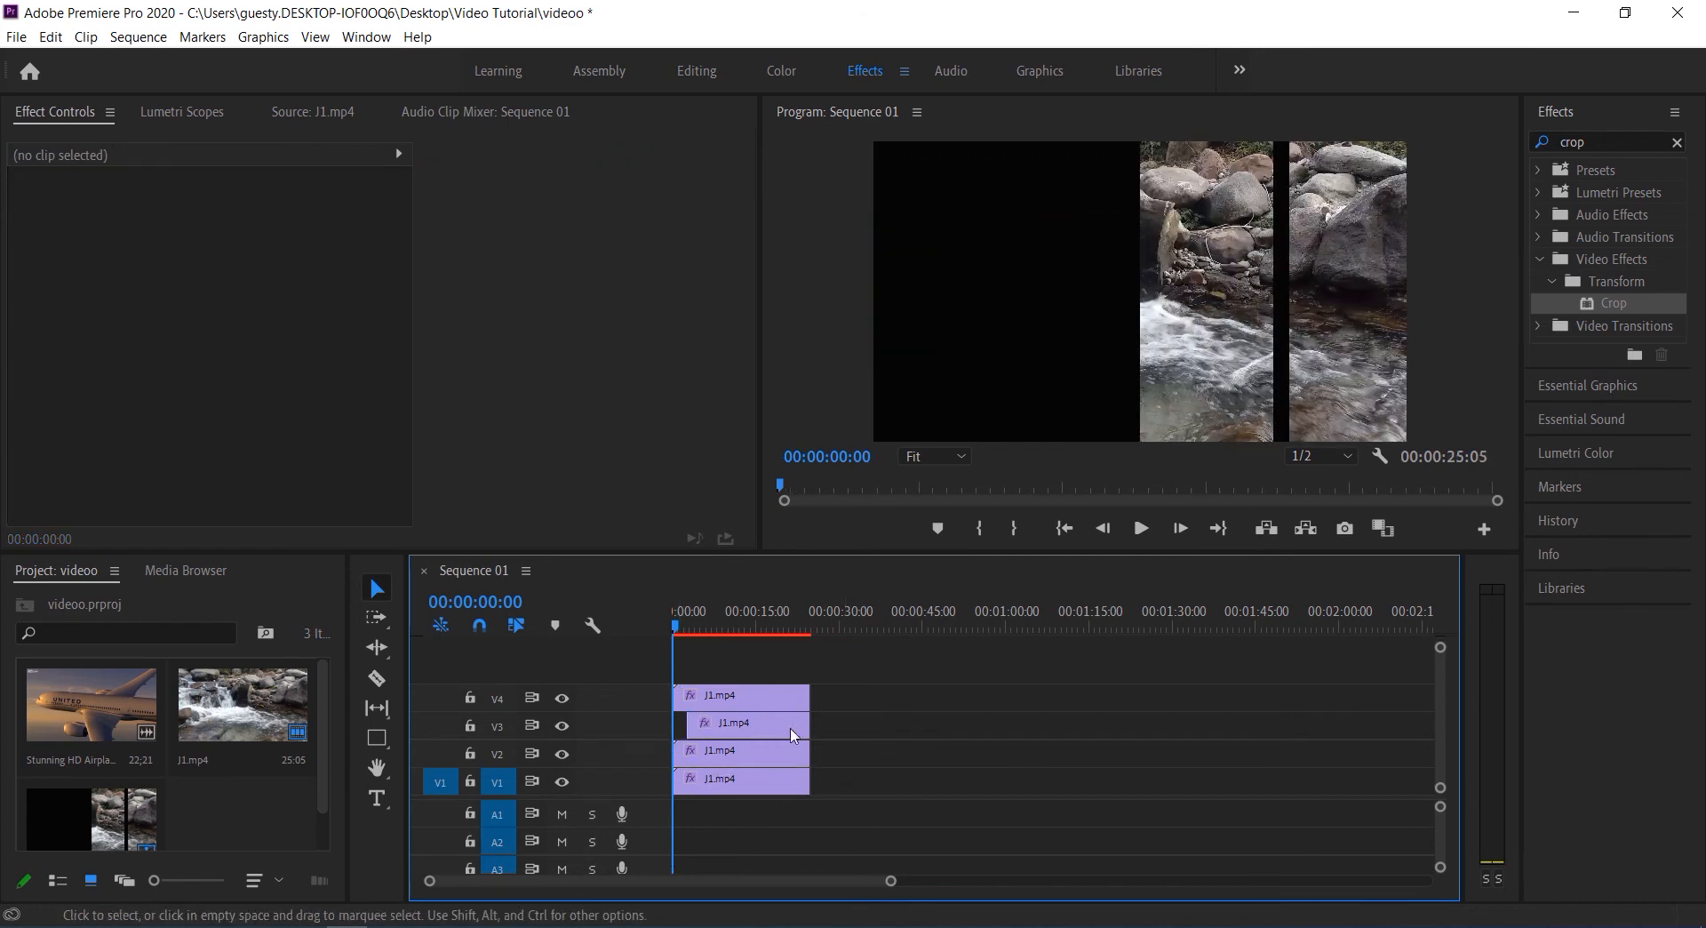
Try moving the whole V3 clip later on its track and undo the move
{"action": "mouse_move", "coordinate": [758, 732]}
{"action": "left_mouse_down"}
{"action": "mouse_move", "coordinate": [819, 735]}
{"action": "mouse_move", "coordinate": [782, 723]}
{"action": "left_mouse_up"}
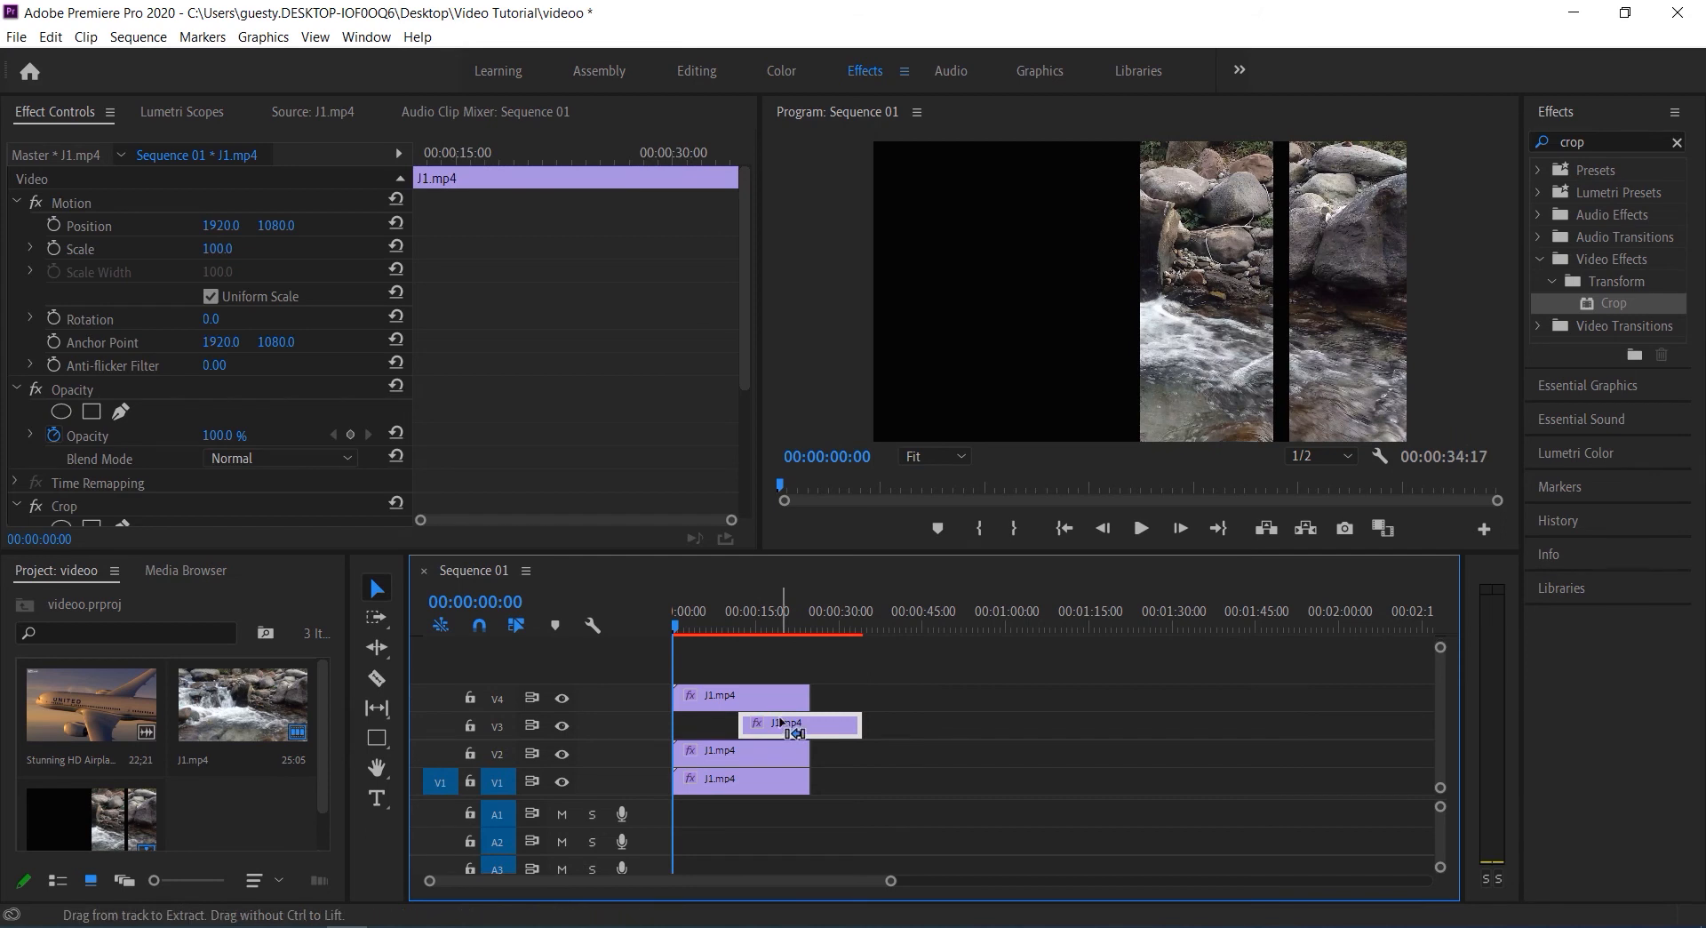
{"action": "key", "text": "ctrl+z"}
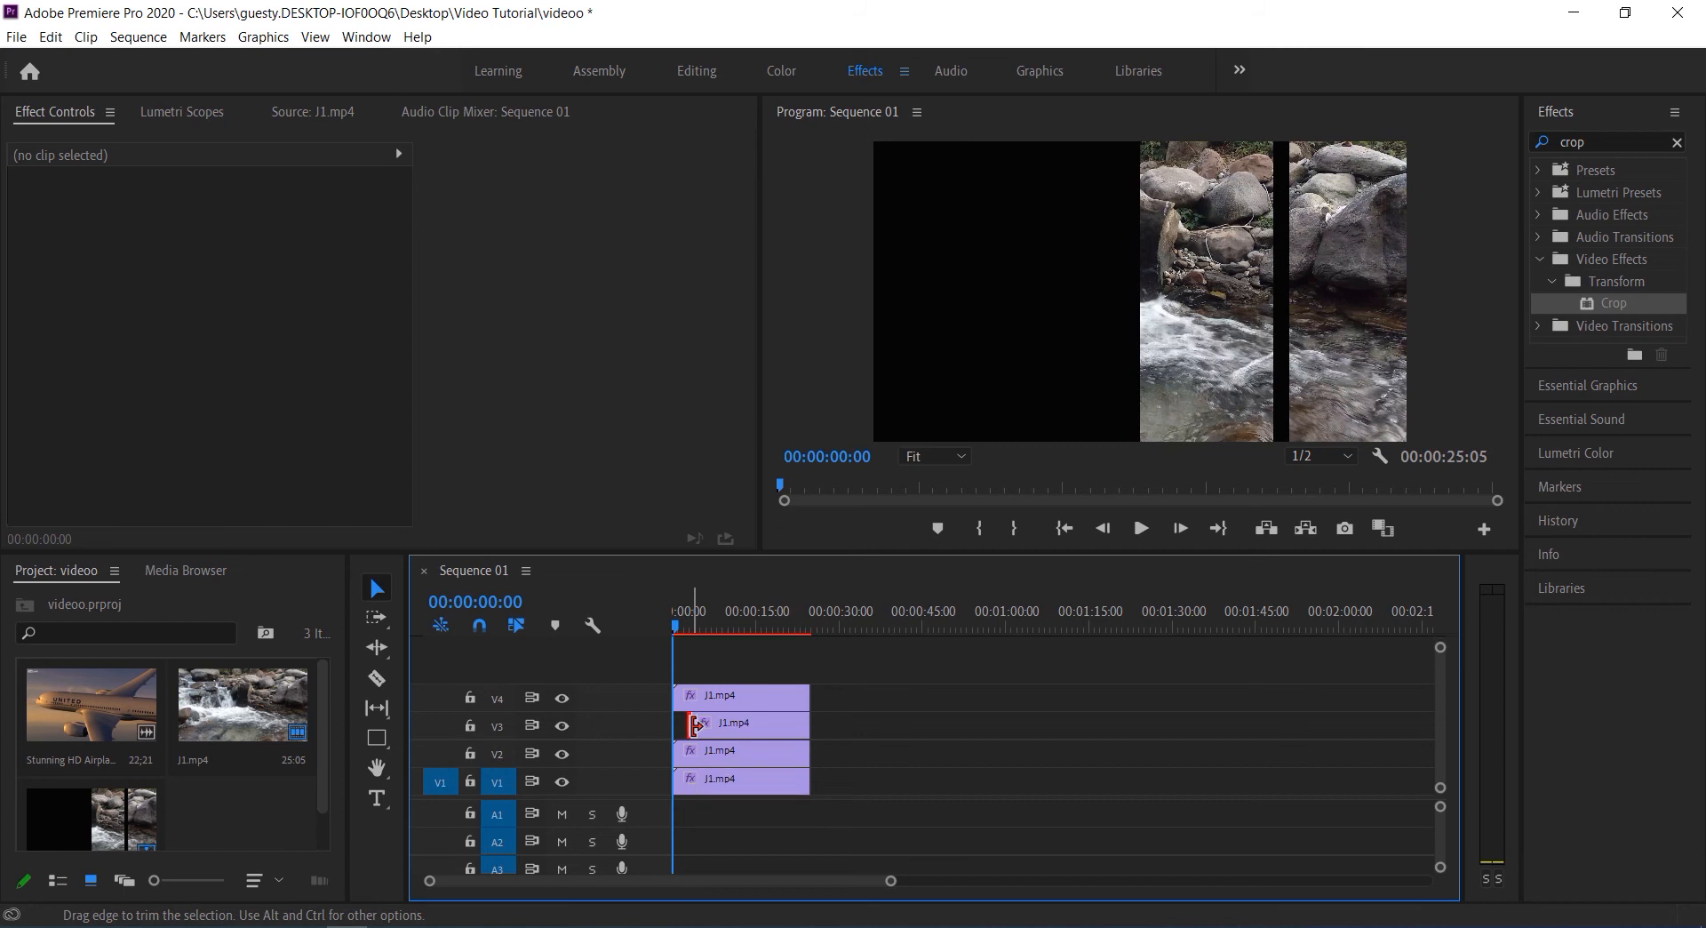
Extend the V3 clip's start slightly earlier, to 00:00:02:14, and scrub the playhead past it to check
{"action": "left_click_drag", "start_coordinate": [697, 724], "coordinate": [690, 722]}
{"action": "left_click", "coordinate": [675, 614]}
{"action": "left_click_drag", "start_coordinate": [691, 629], "coordinate": [695, 629]}
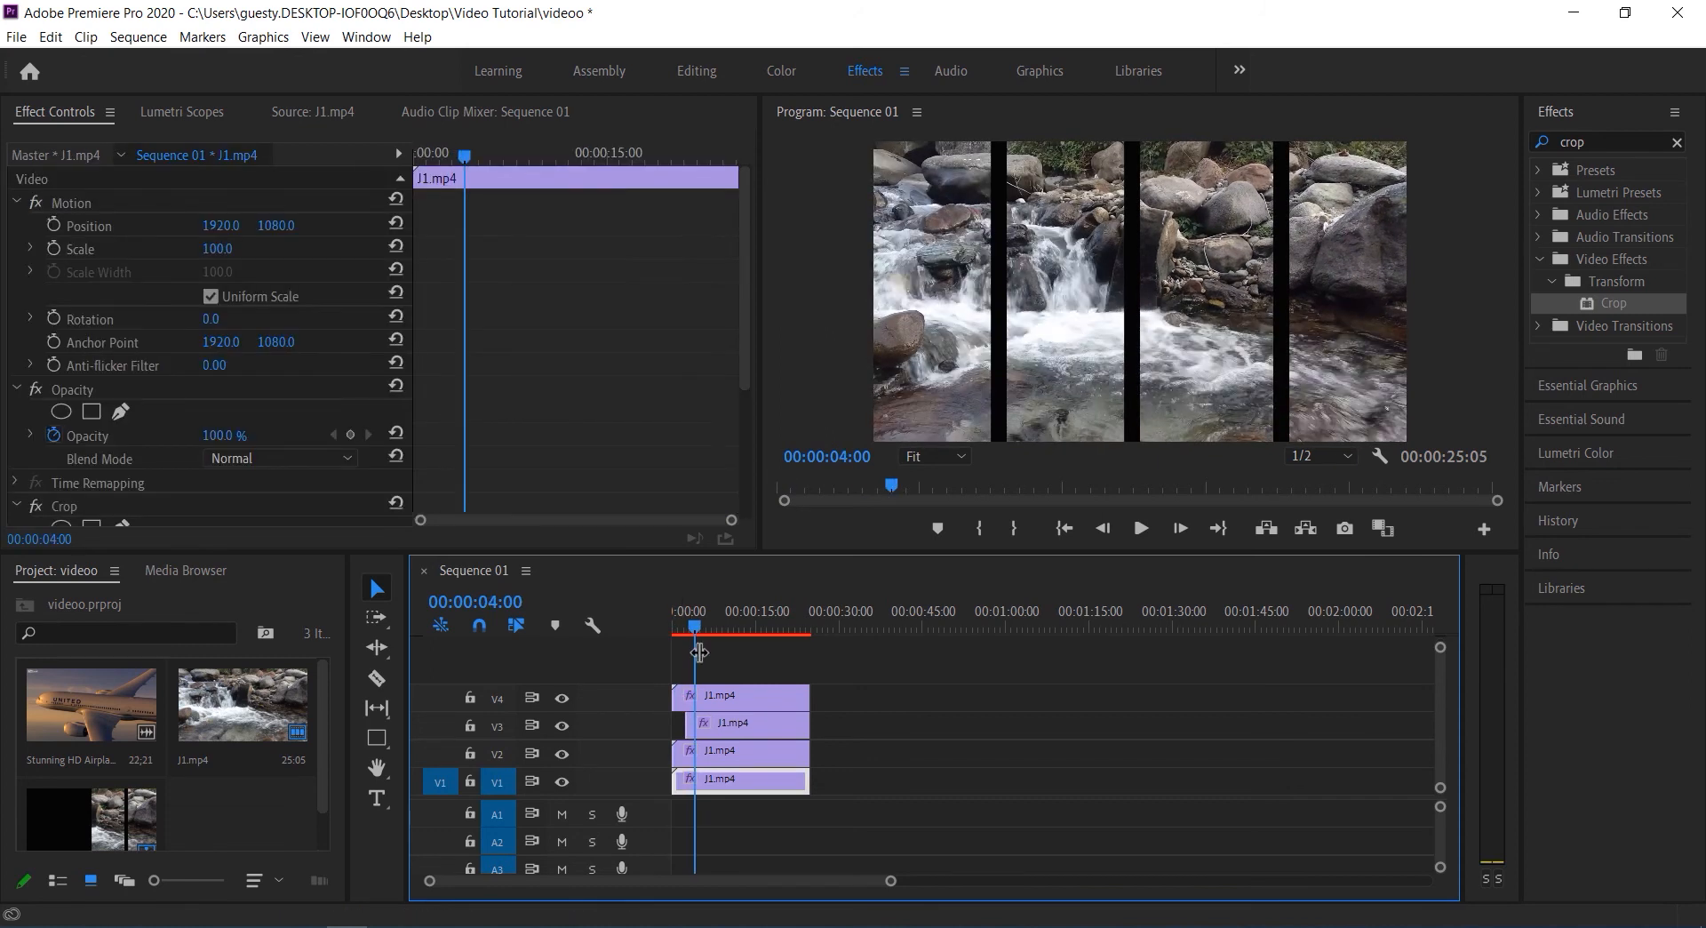
Add a Crop Bottom keyframe of 100% at the very start of the V3 clip
{"action": "left_click", "coordinate": [732, 724]}
{"action": "left_click_drag", "start_coordinate": [435, 156], "coordinate": [399, 161]}
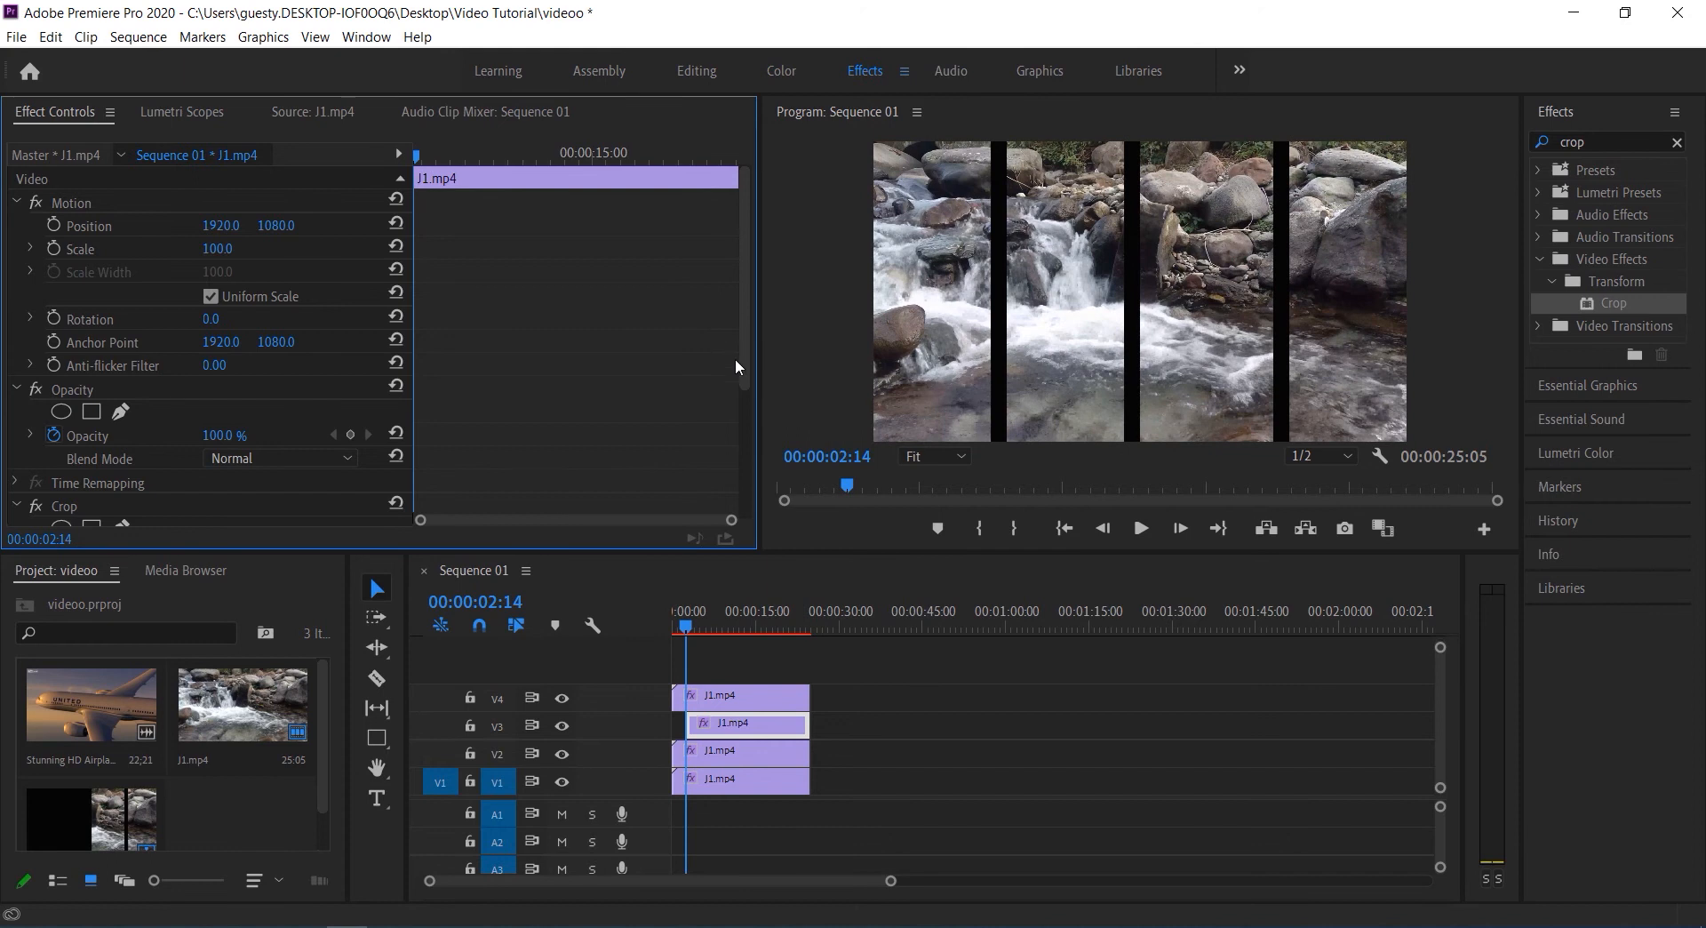
{"action": "left_click_drag", "start_coordinate": [748, 382], "coordinate": [757, 502]}
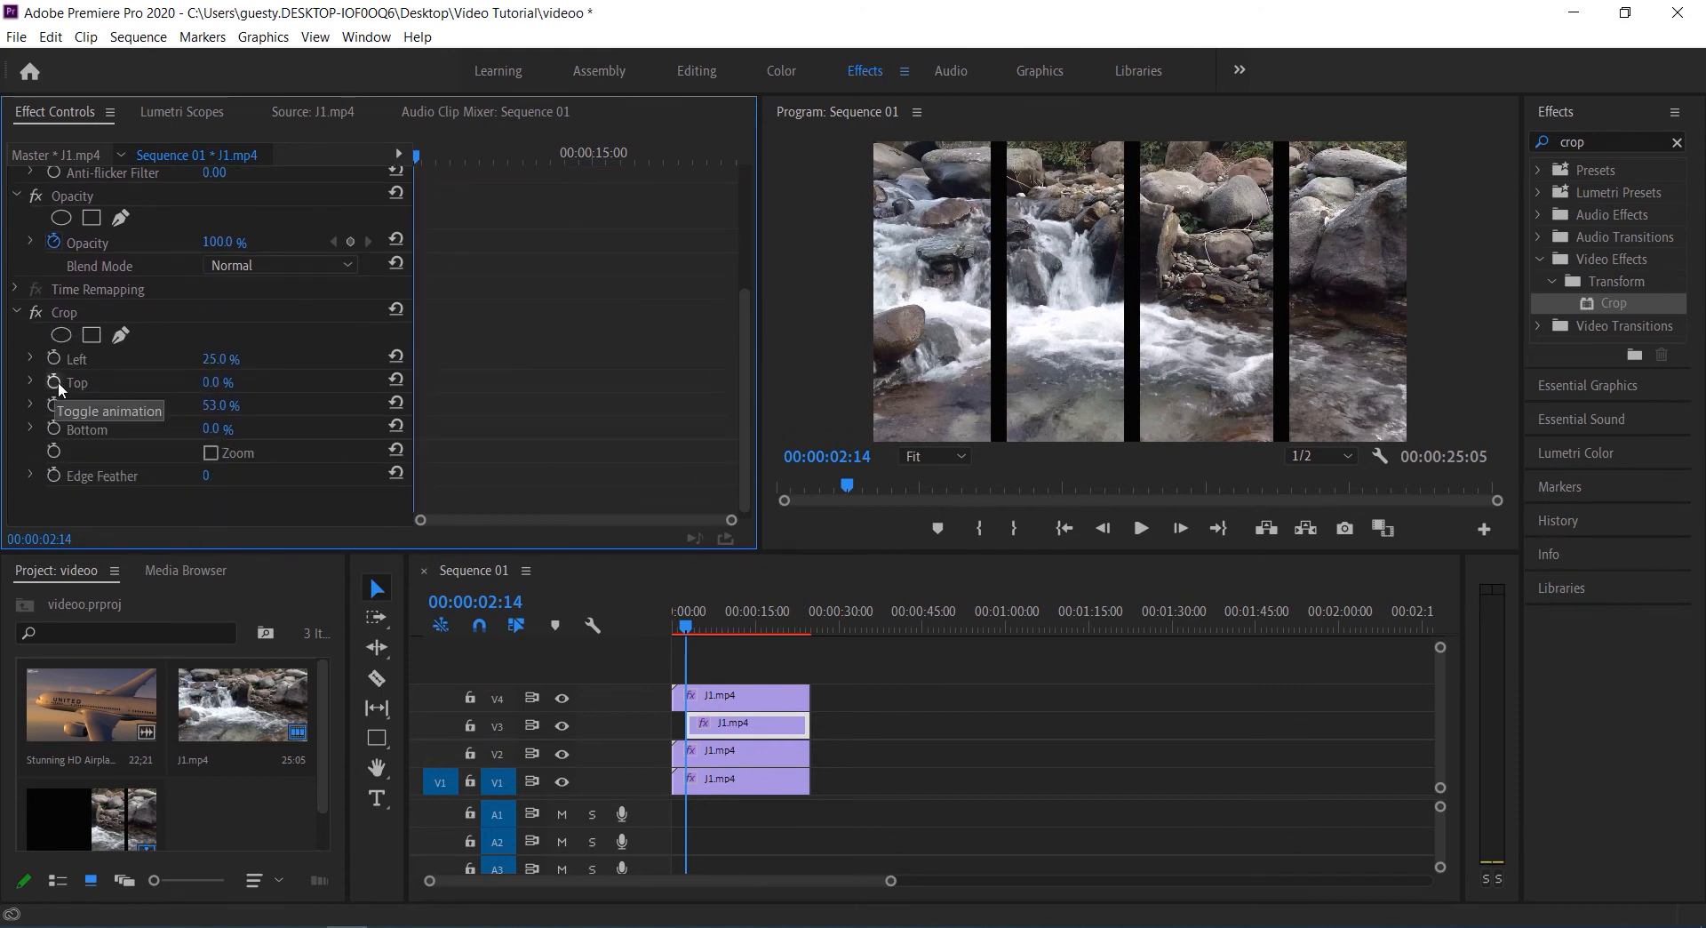
{"action": "left_click", "coordinate": [53, 429]}
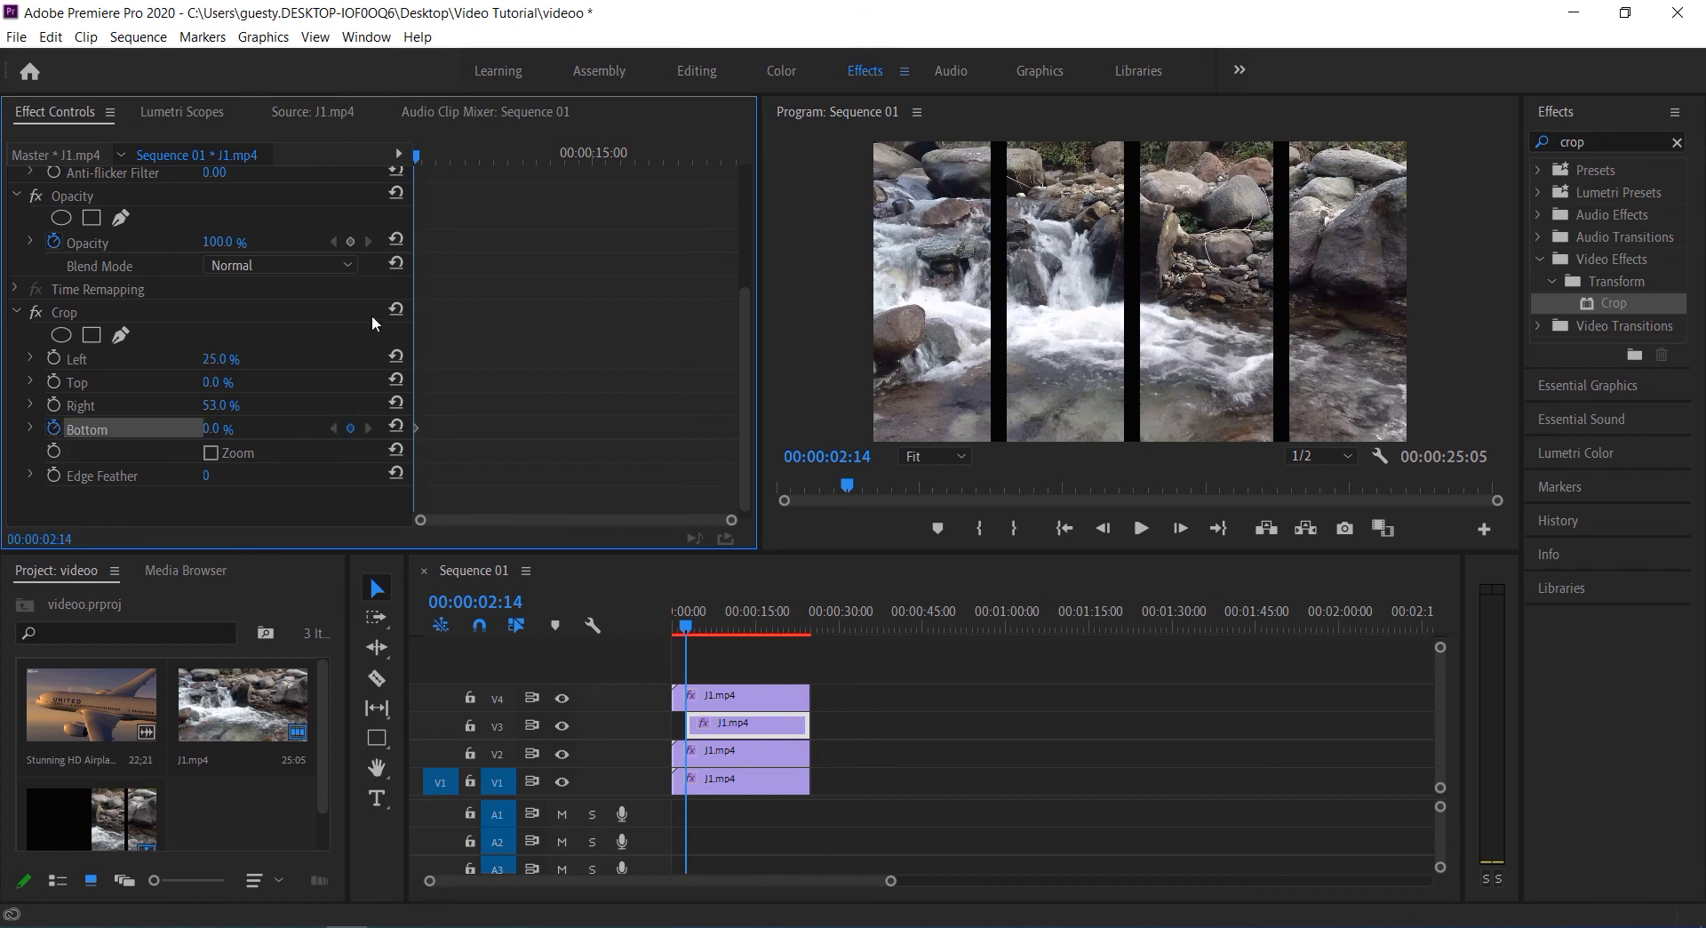
{"action": "left_click", "coordinate": [215, 429]}
{"action": "type", "text": "100"}
{"action": "key", "text": "Return"}
{"action": "key", "text": "space"}
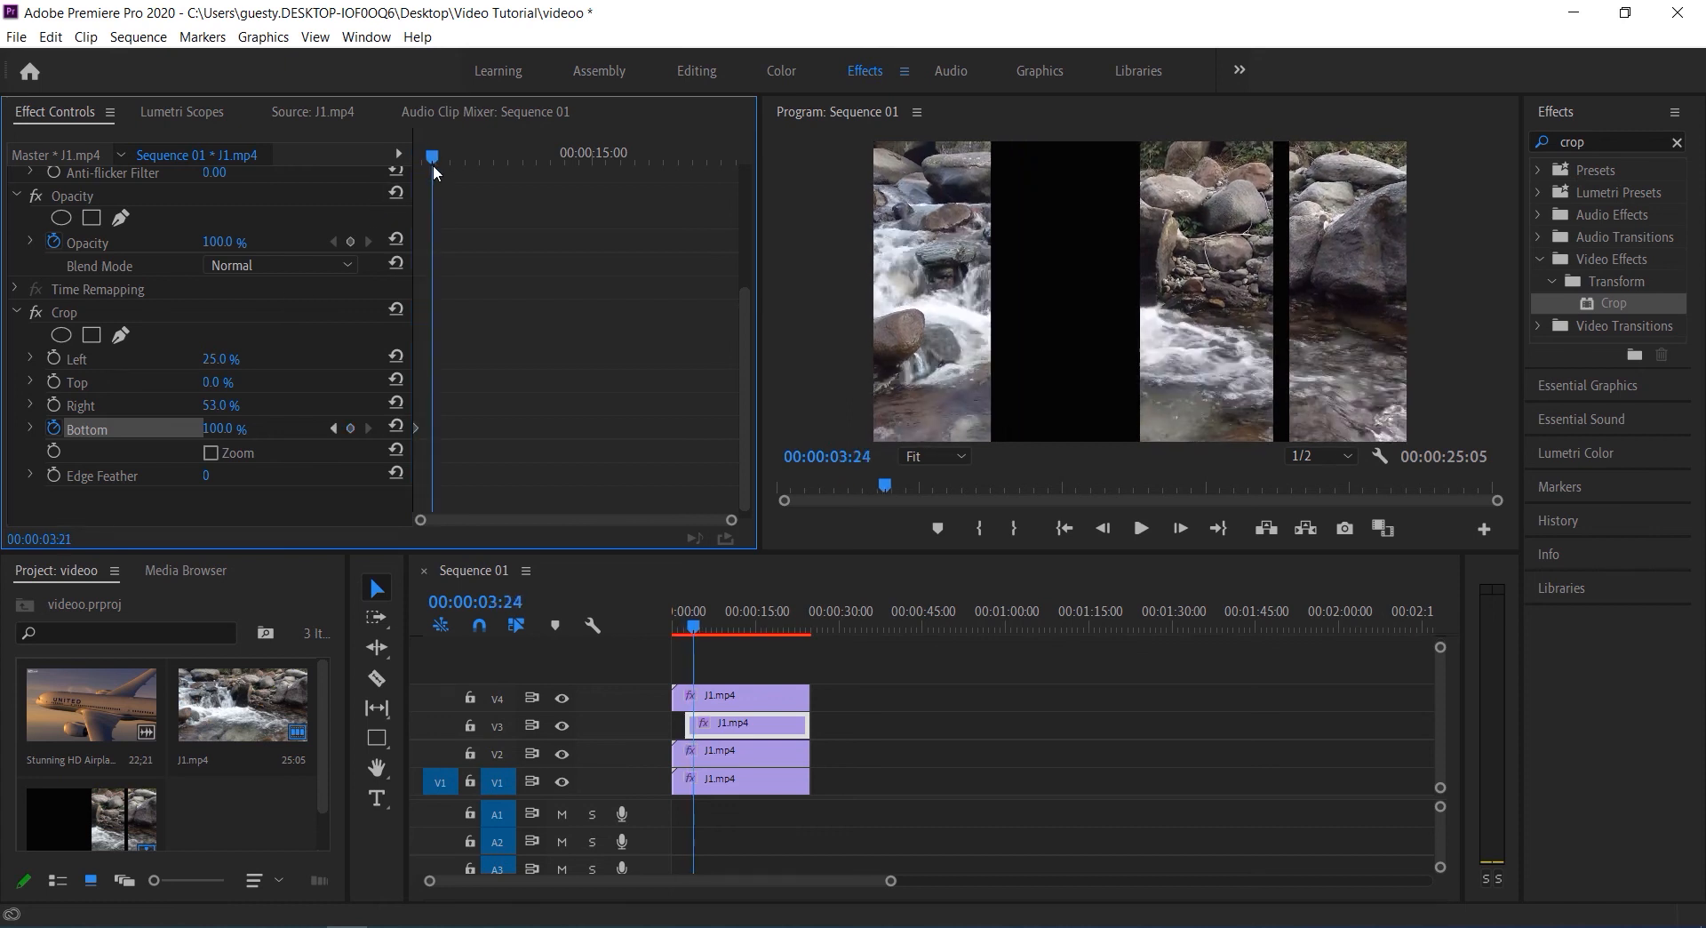
Add a Crop Bottom keyframe of 0% at 00:00:04:07 on the V3 clip and play back the animation
{"action": "mouse_move", "coordinate": [439, 168]}
{"action": "left_mouse_down"}
{"action": "mouse_move", "coordinate": [423, 167]}
{"action": "mouse_move", "coordinate": [439, 174]}
{"action": "left_mouse_up"}
{"action": "left_click", "coordinate": [230, 423]}
{"action": "type", "text": "0"}
{"action": "key", "text": "Return"}
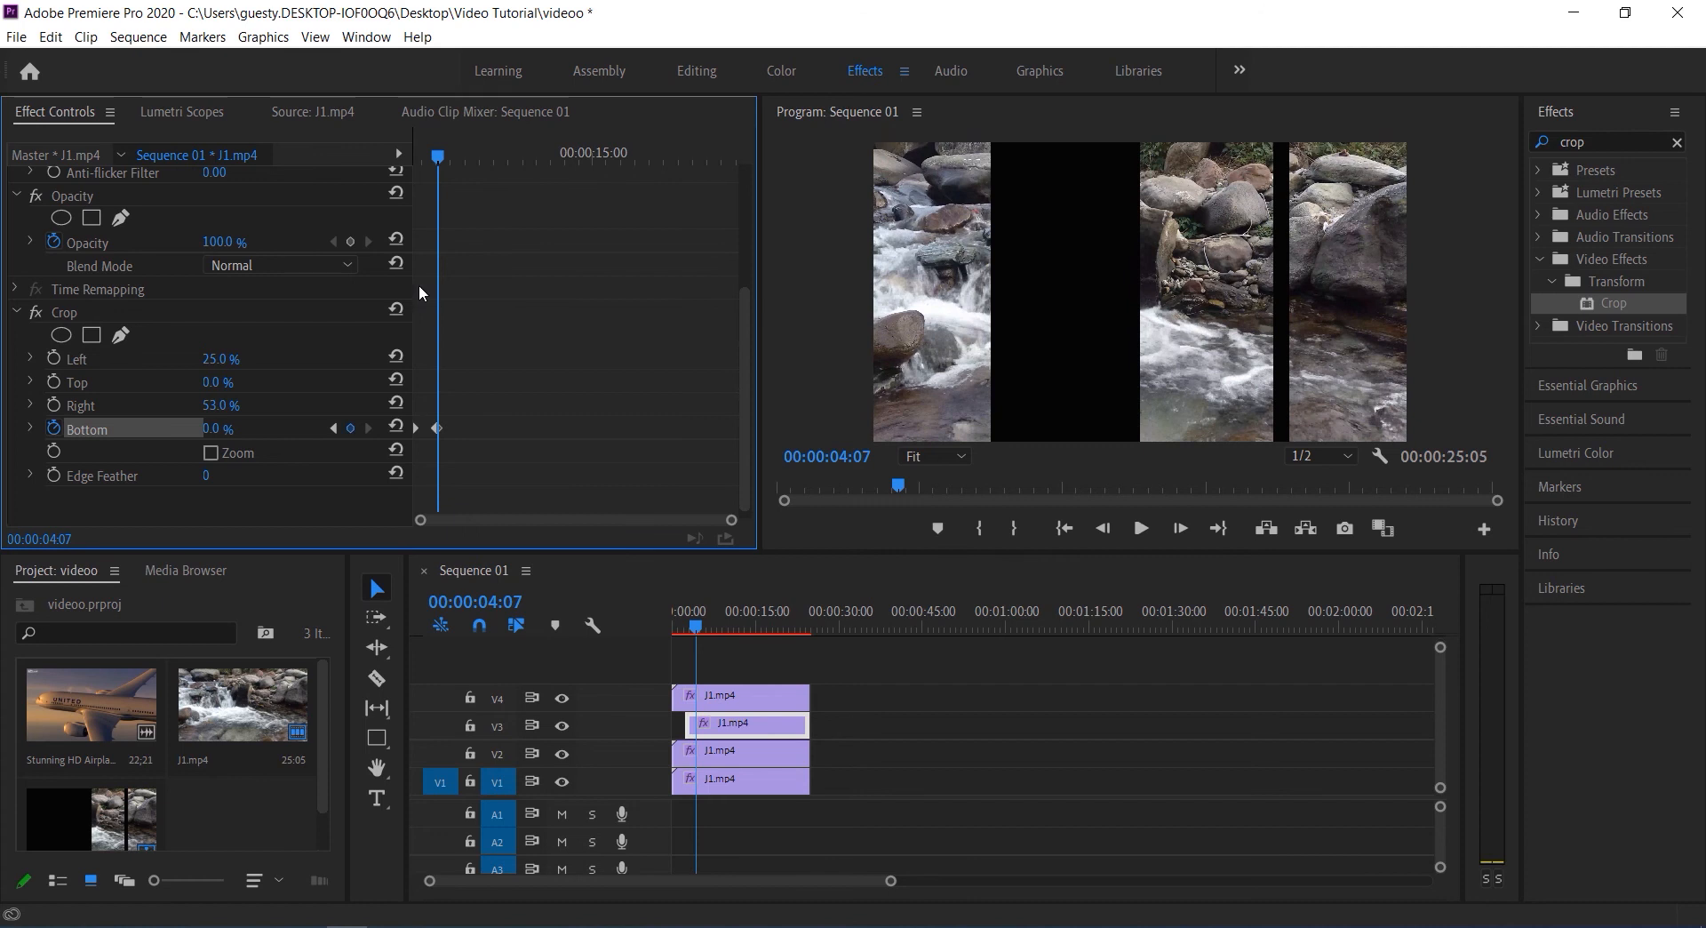
{"action": "key", "text": "space"}
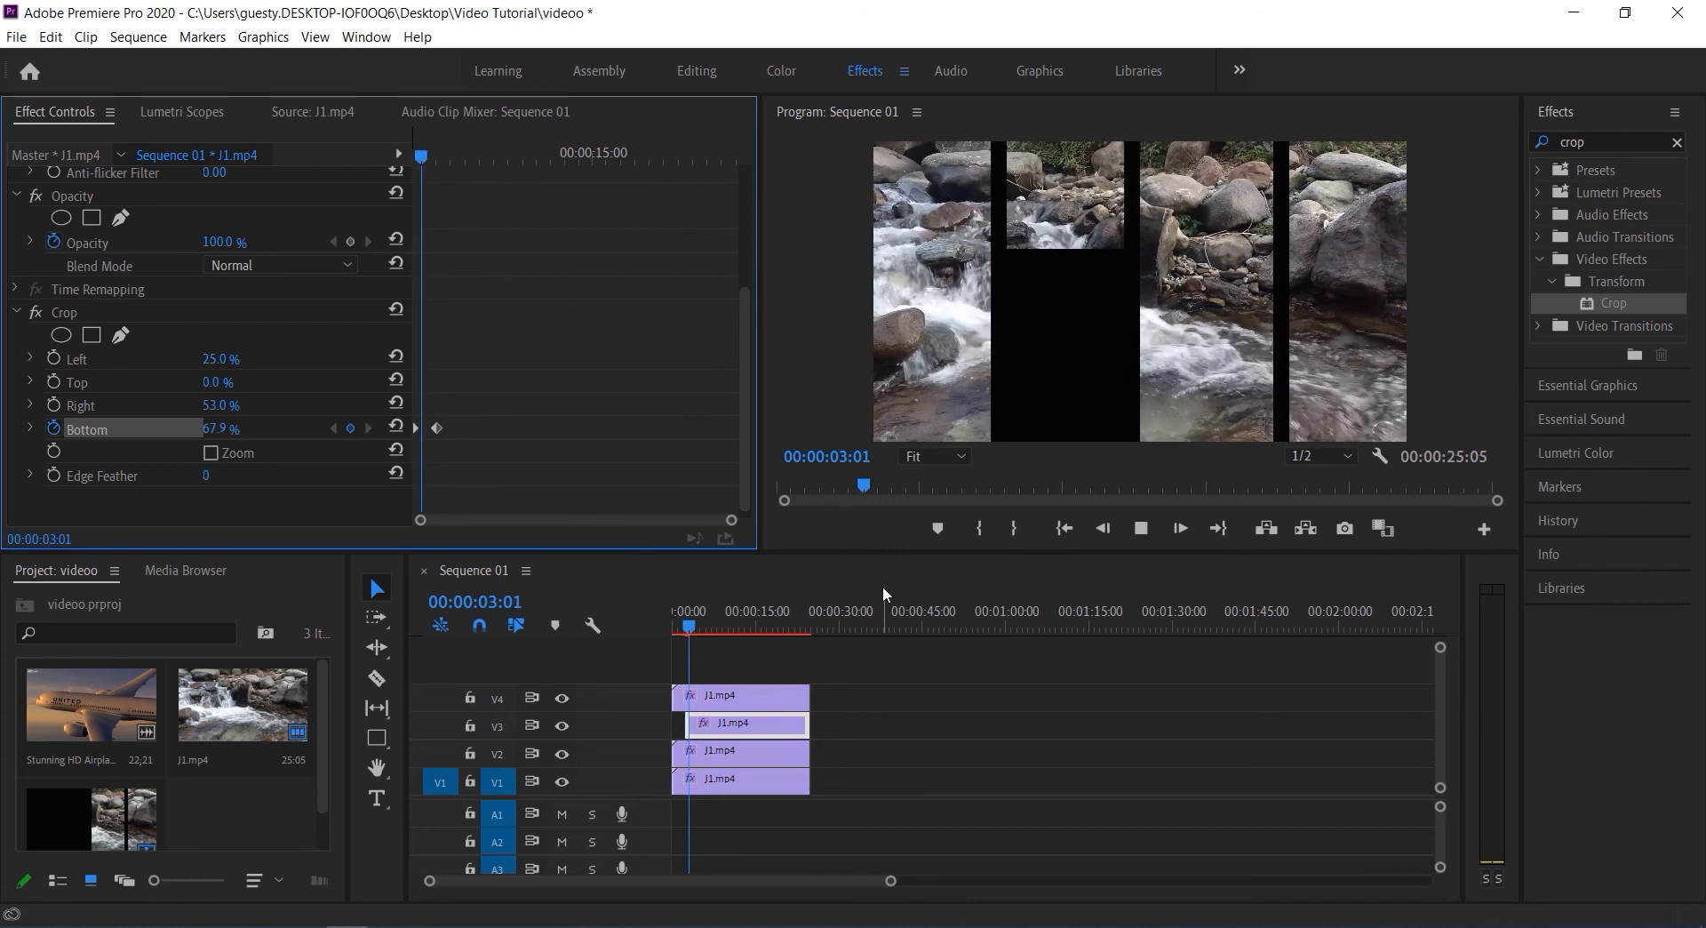
{"action": "key", "text": "space"}
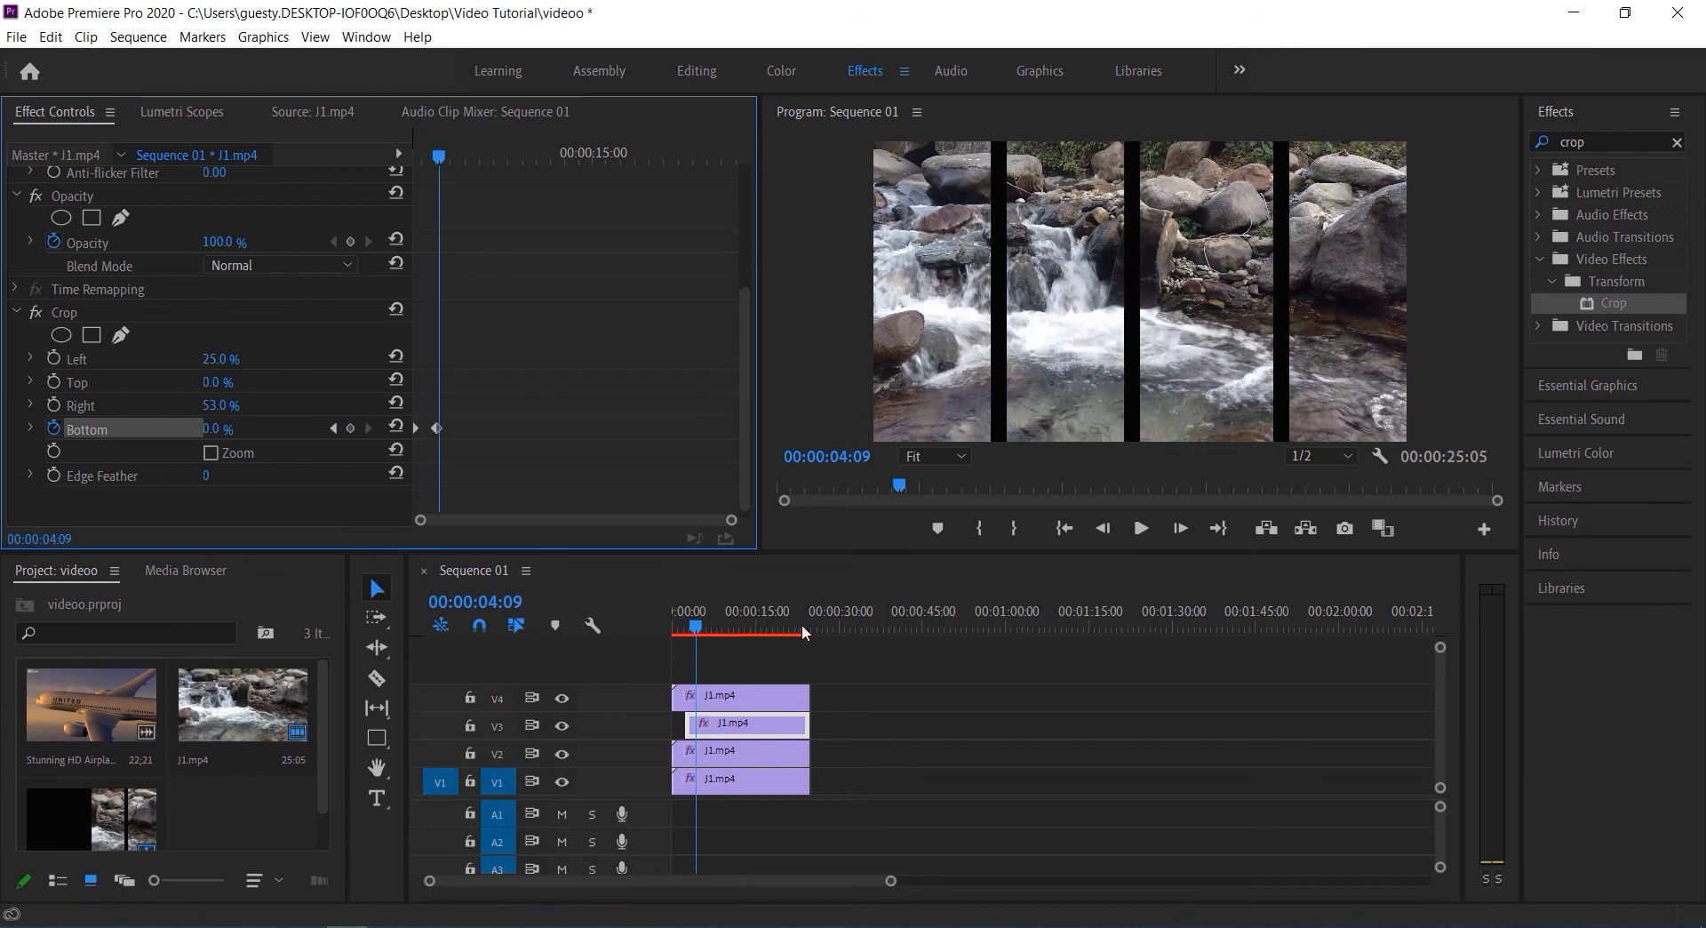
Trim the V2 clip's start to 00:00:04:09 and add a Crop Top keyframe of 100% at that start
{"action": "left_click_drag", "start_coordinate": [675, 754], "coordinate": [696, 754]}
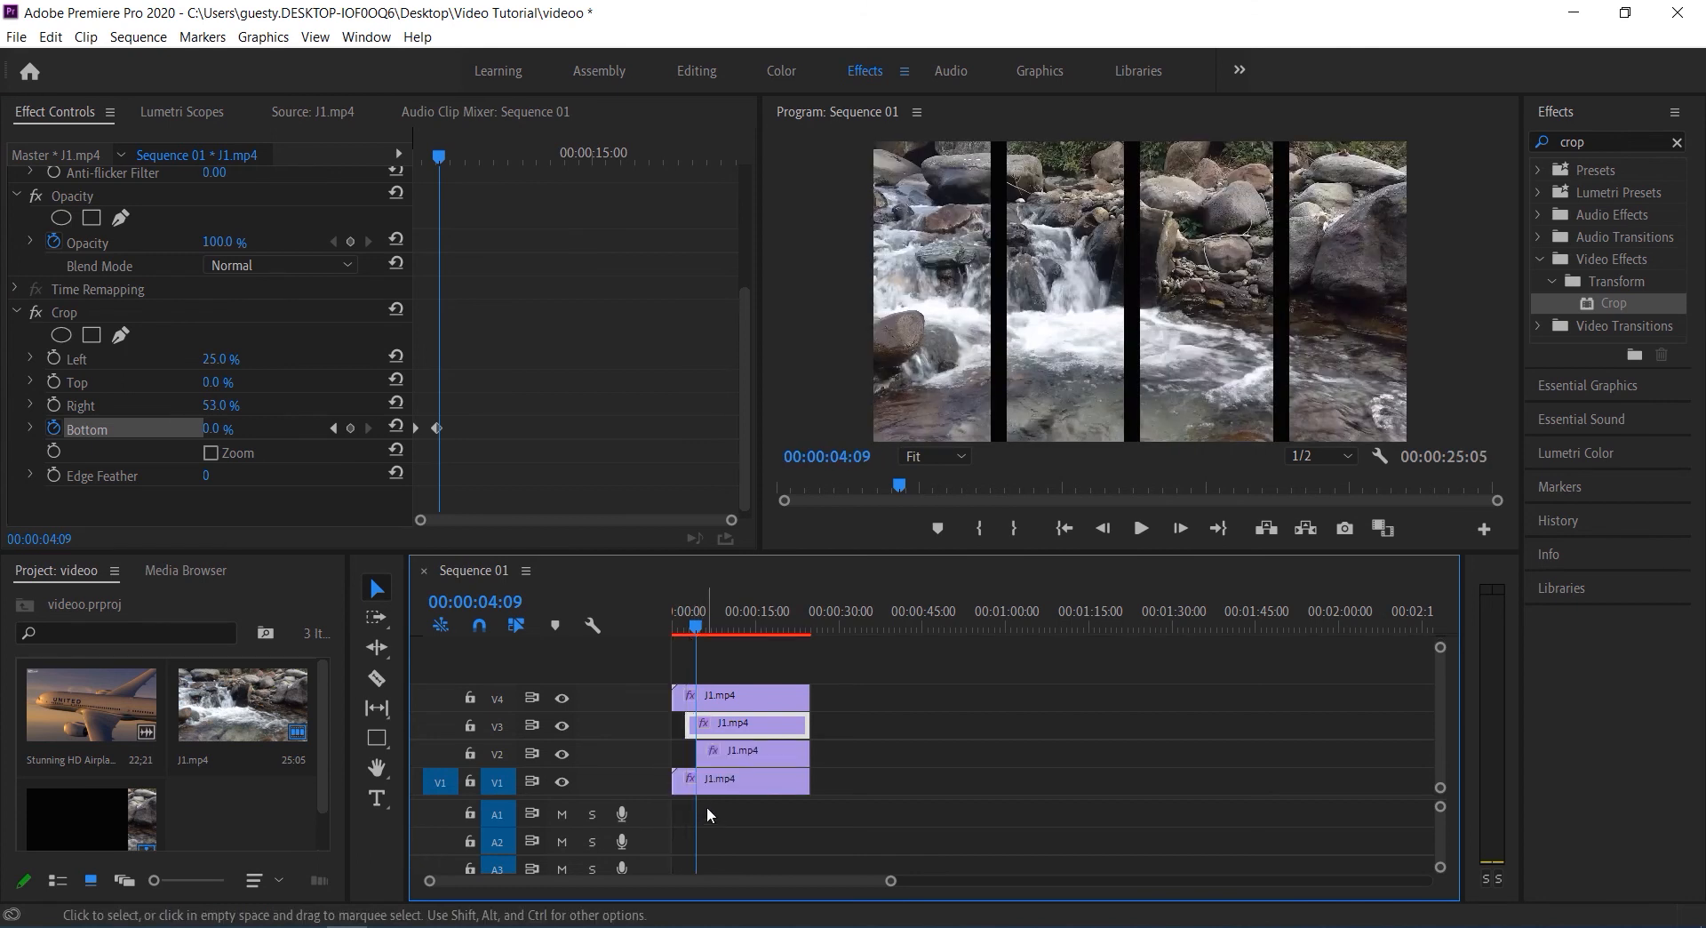
{"action": "left_click", "coordinate": [727, 758]}
{"action": "left_click_drag", "start_coordinate": [746, 360], "coordinate": [776, 501]}
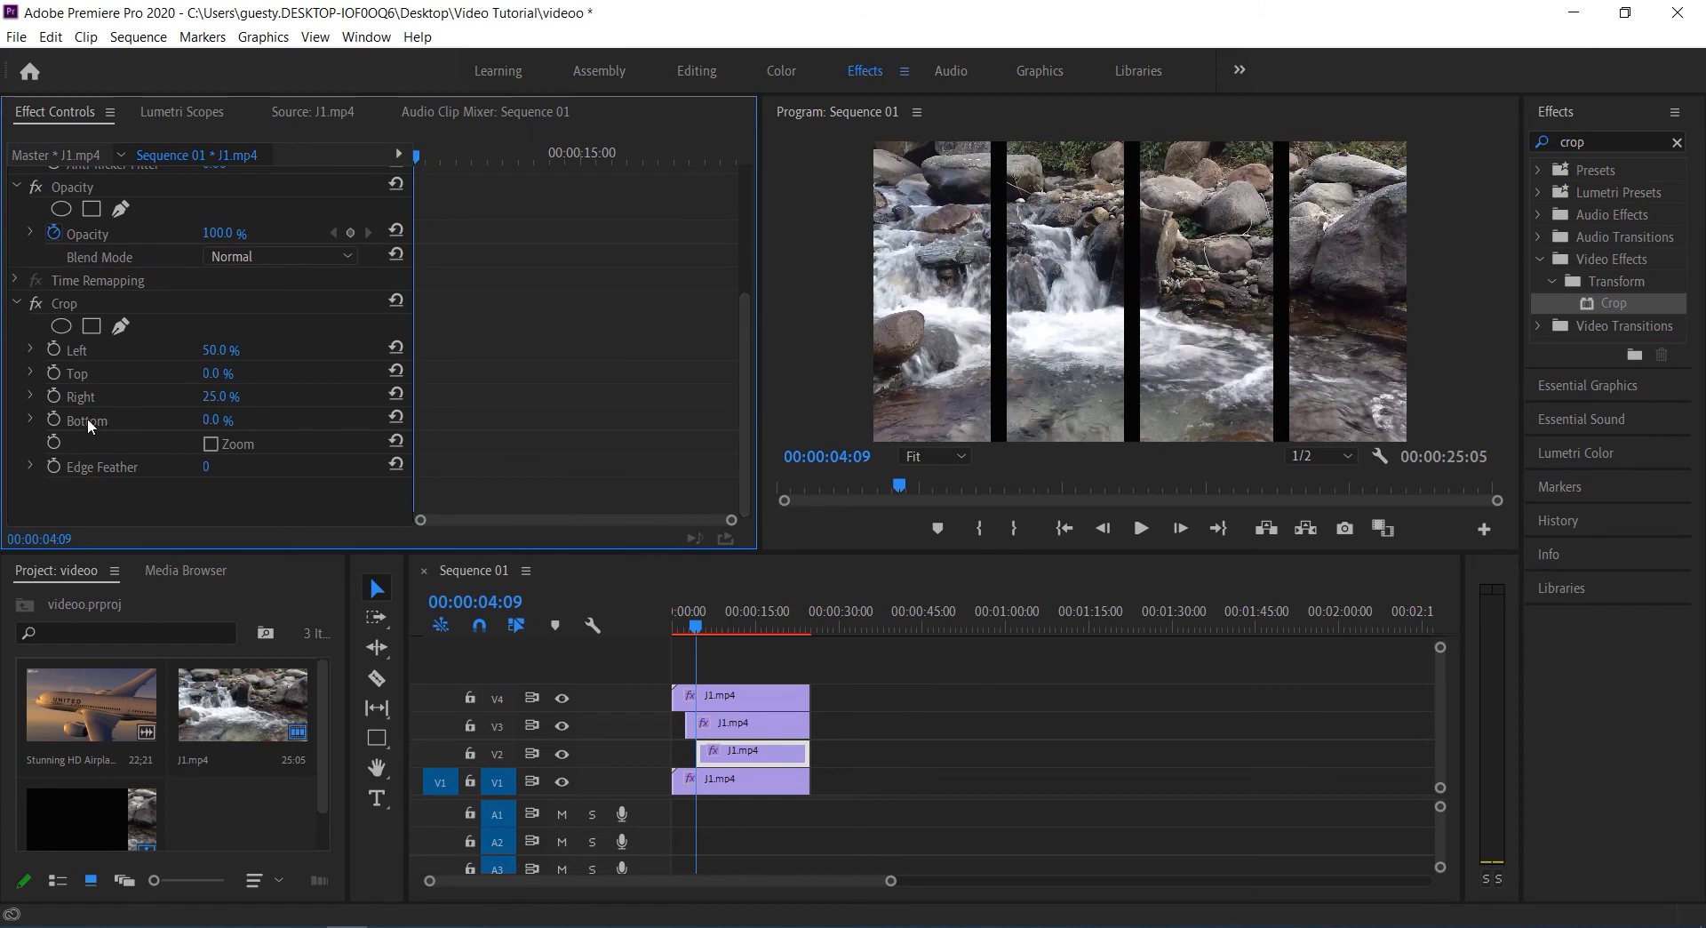
{"action": "left_click", "coordinate": [57, 372]}
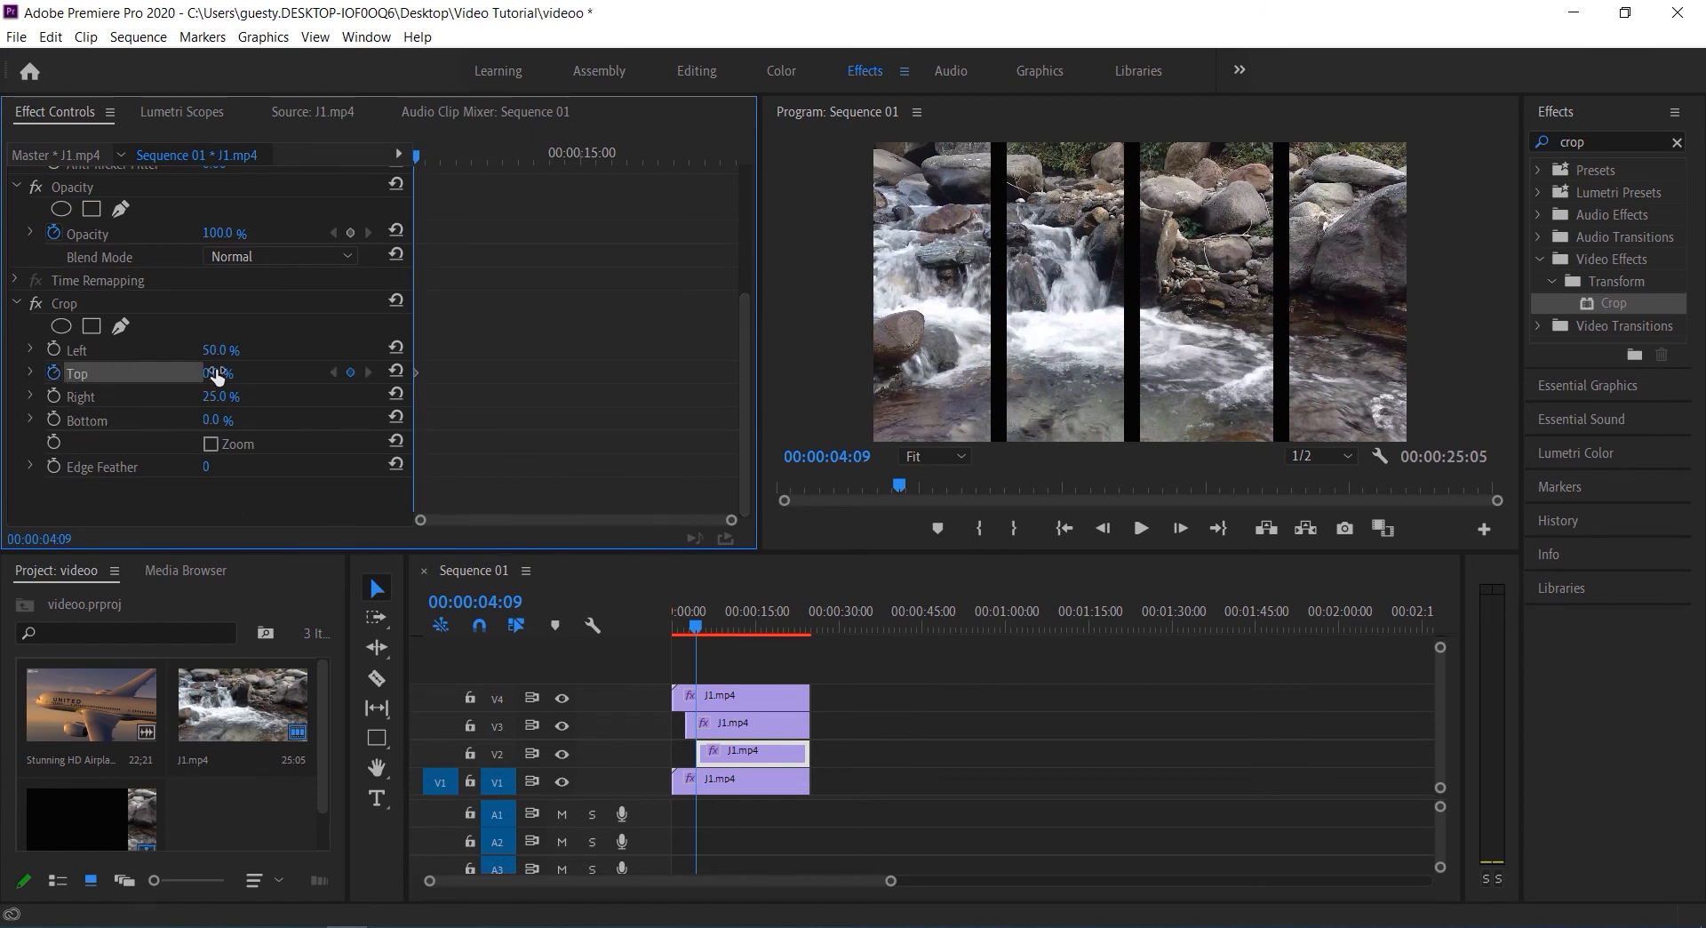
{"action": "left_click", "coordinate": [216, 374]}
{"action": "type", "text": "99"}
{"action": "key", "text": "Return"}
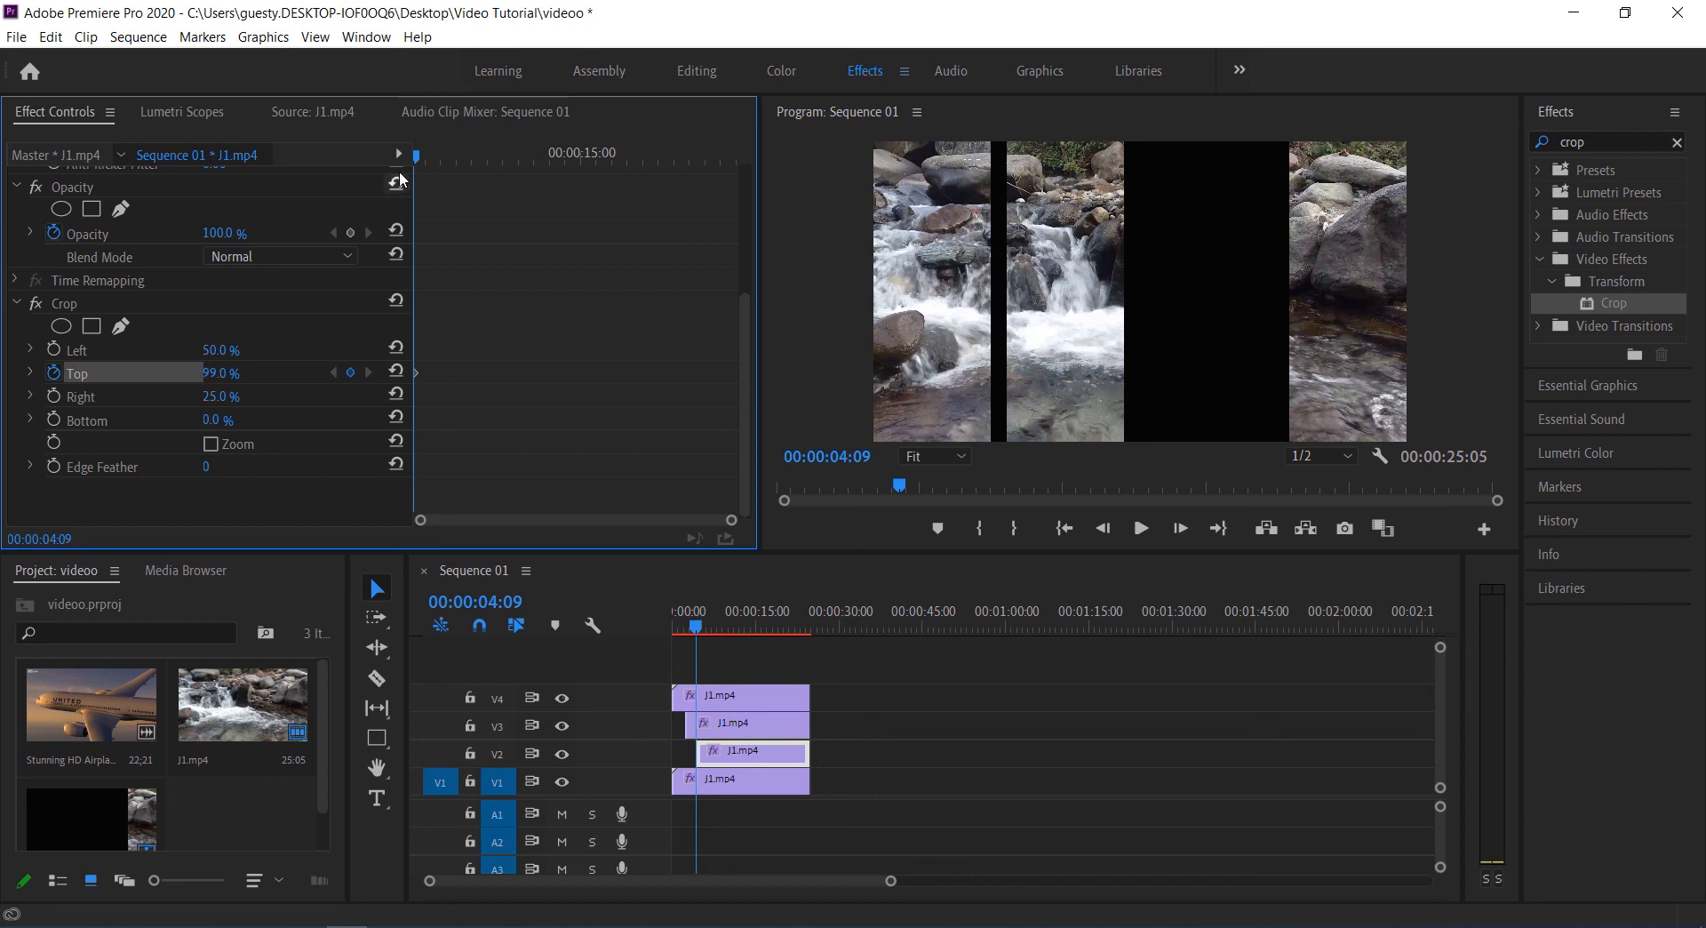
{"action": "left_click_drag", "start_coordinate": [418, 160], "coordinate": [439, 161]}
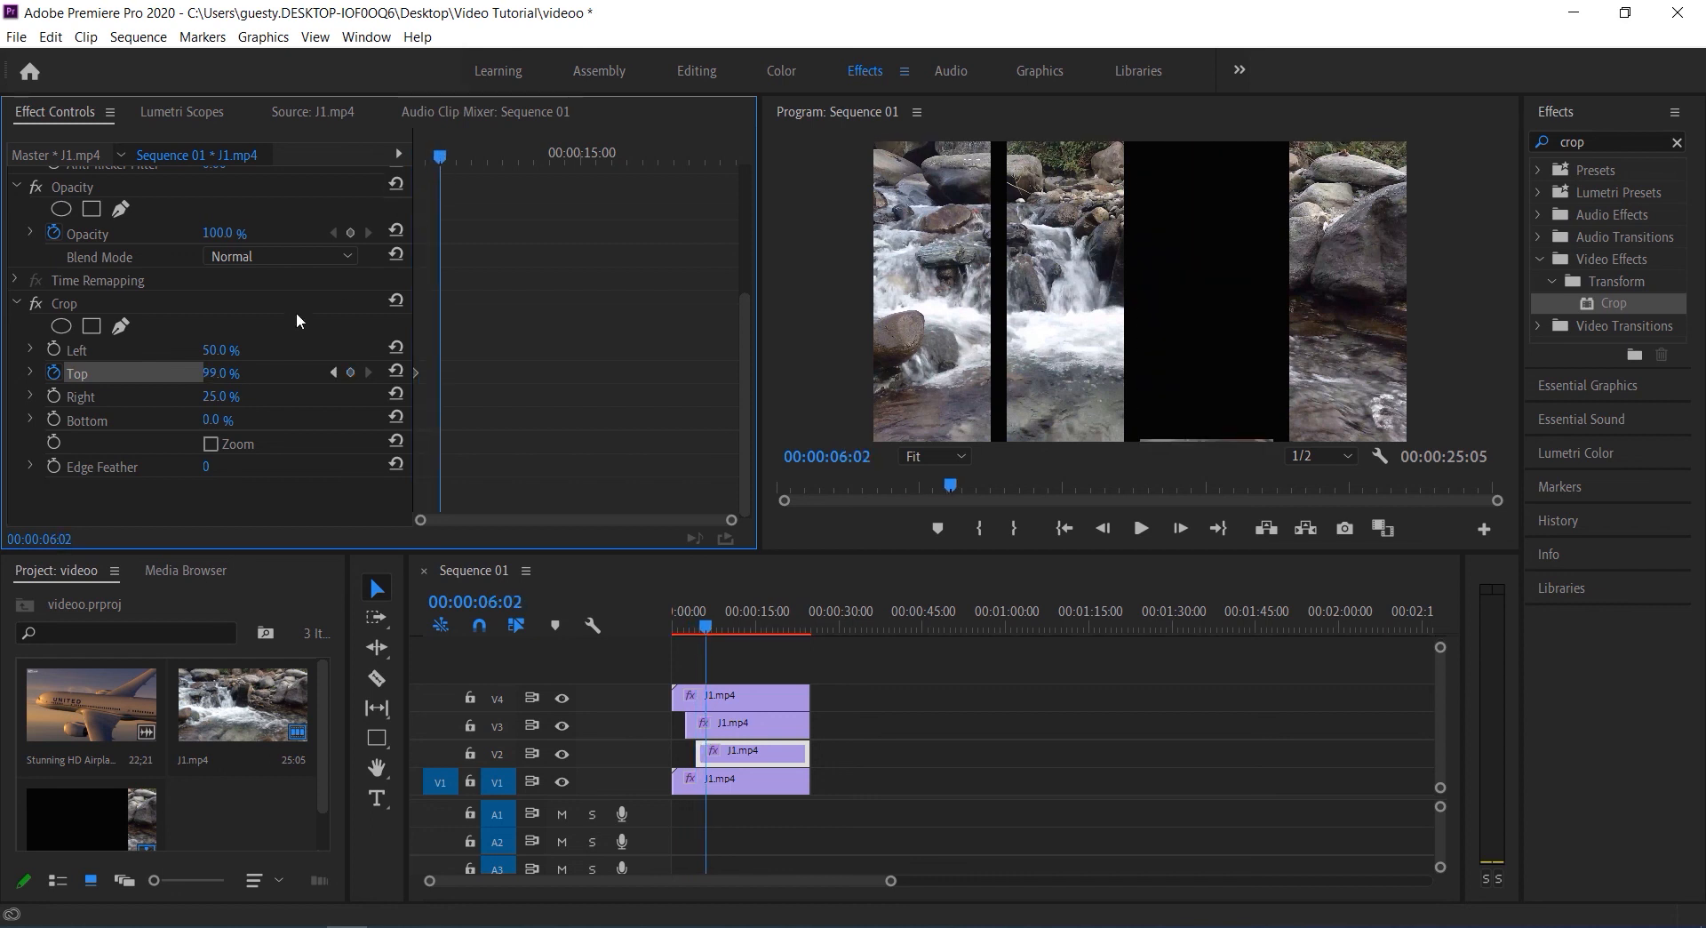
{"action": "left_click", "coordinate": [331, 373]}
{"action": "left_click_drag", "start_coordinate": [222, 374], "coordinate": [254, 374]}
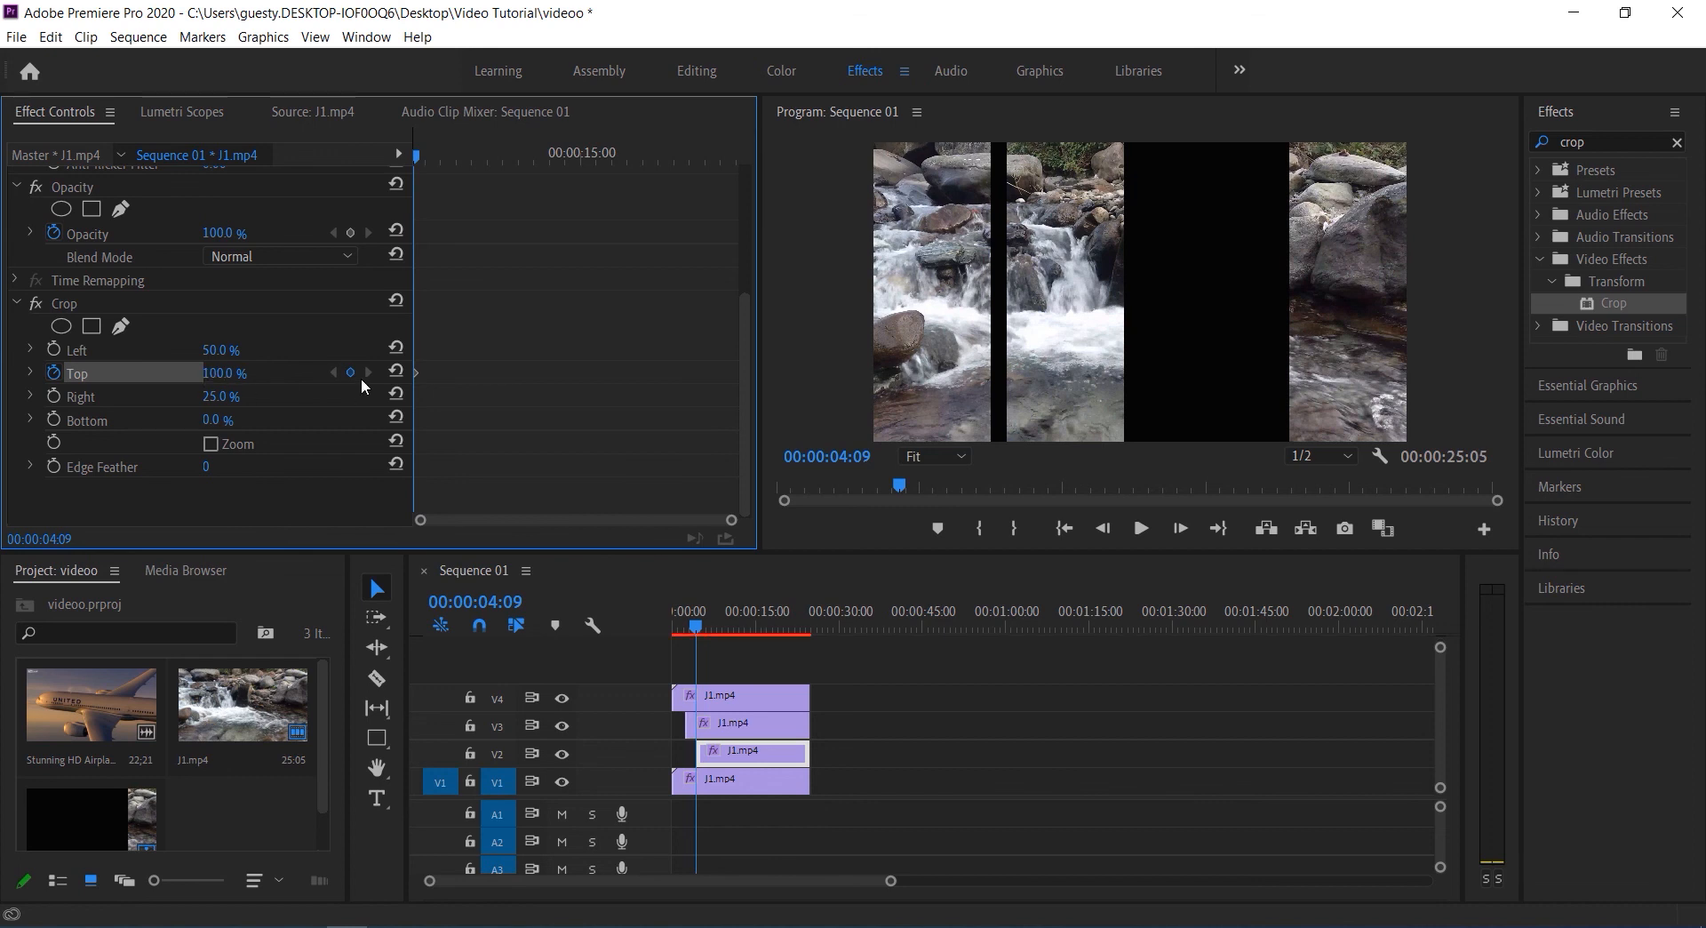
Add a Crop Top keyframe of 0% at 00:00:06:02 on the V2 clip and return the playhead to the clip's start
{"action": "left_click_drag", "start_coordinate": [419, 154], "coordinate": [441, 167]}
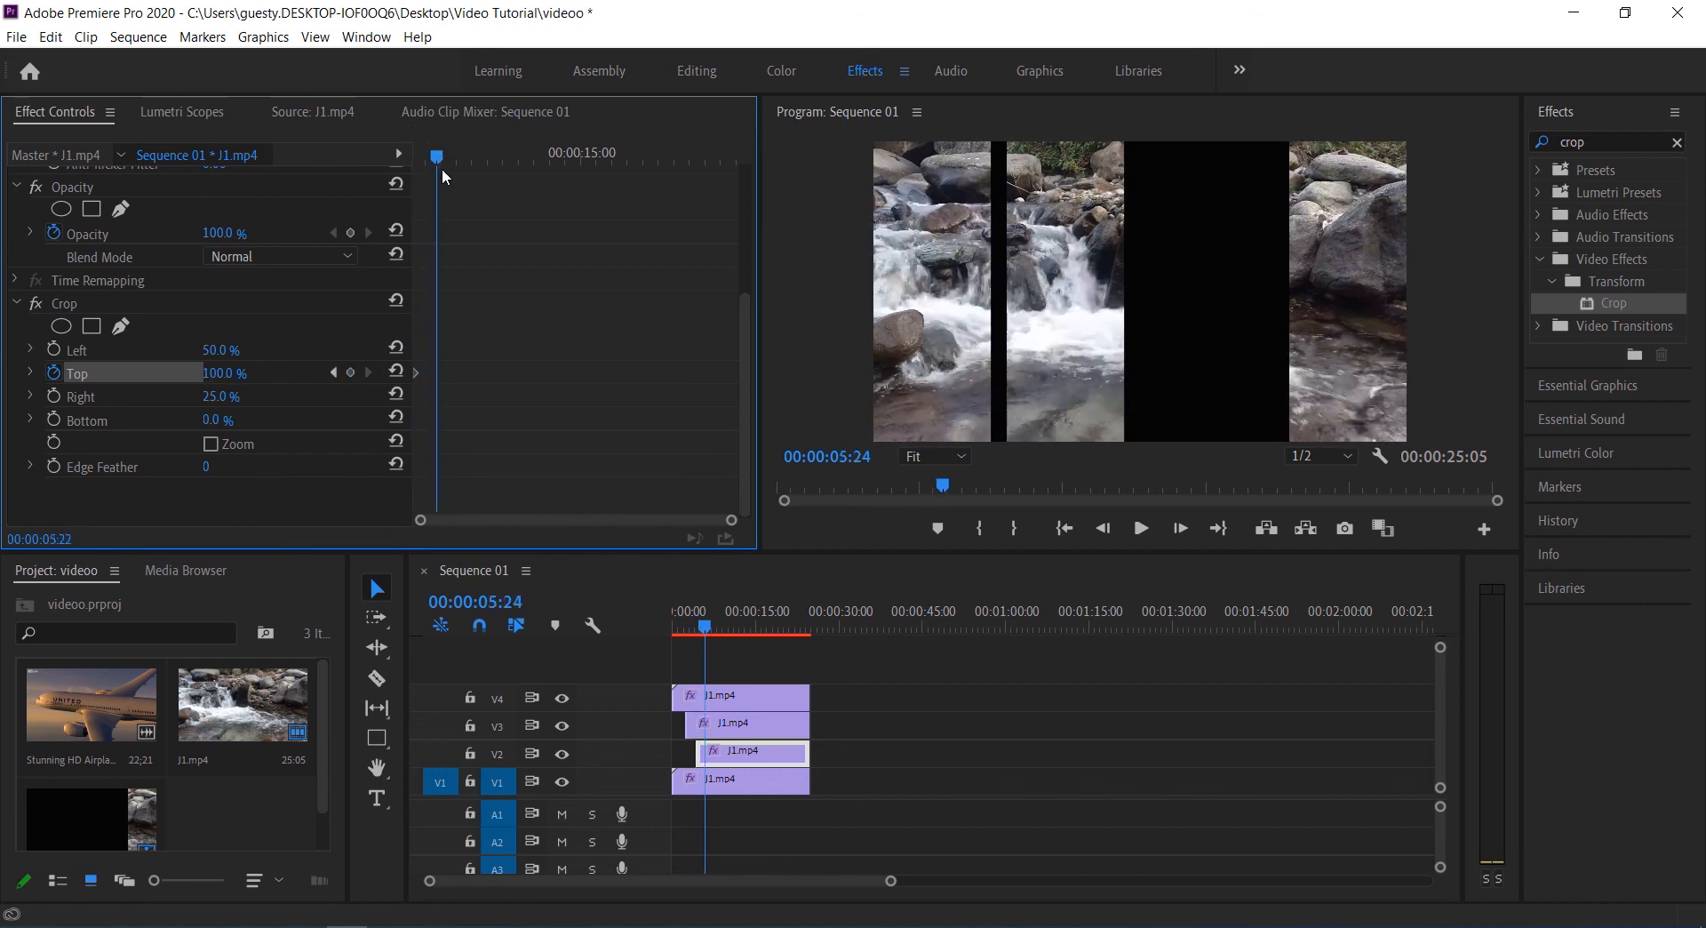
{"action": "left_click", "coordinate": [350, 373]}
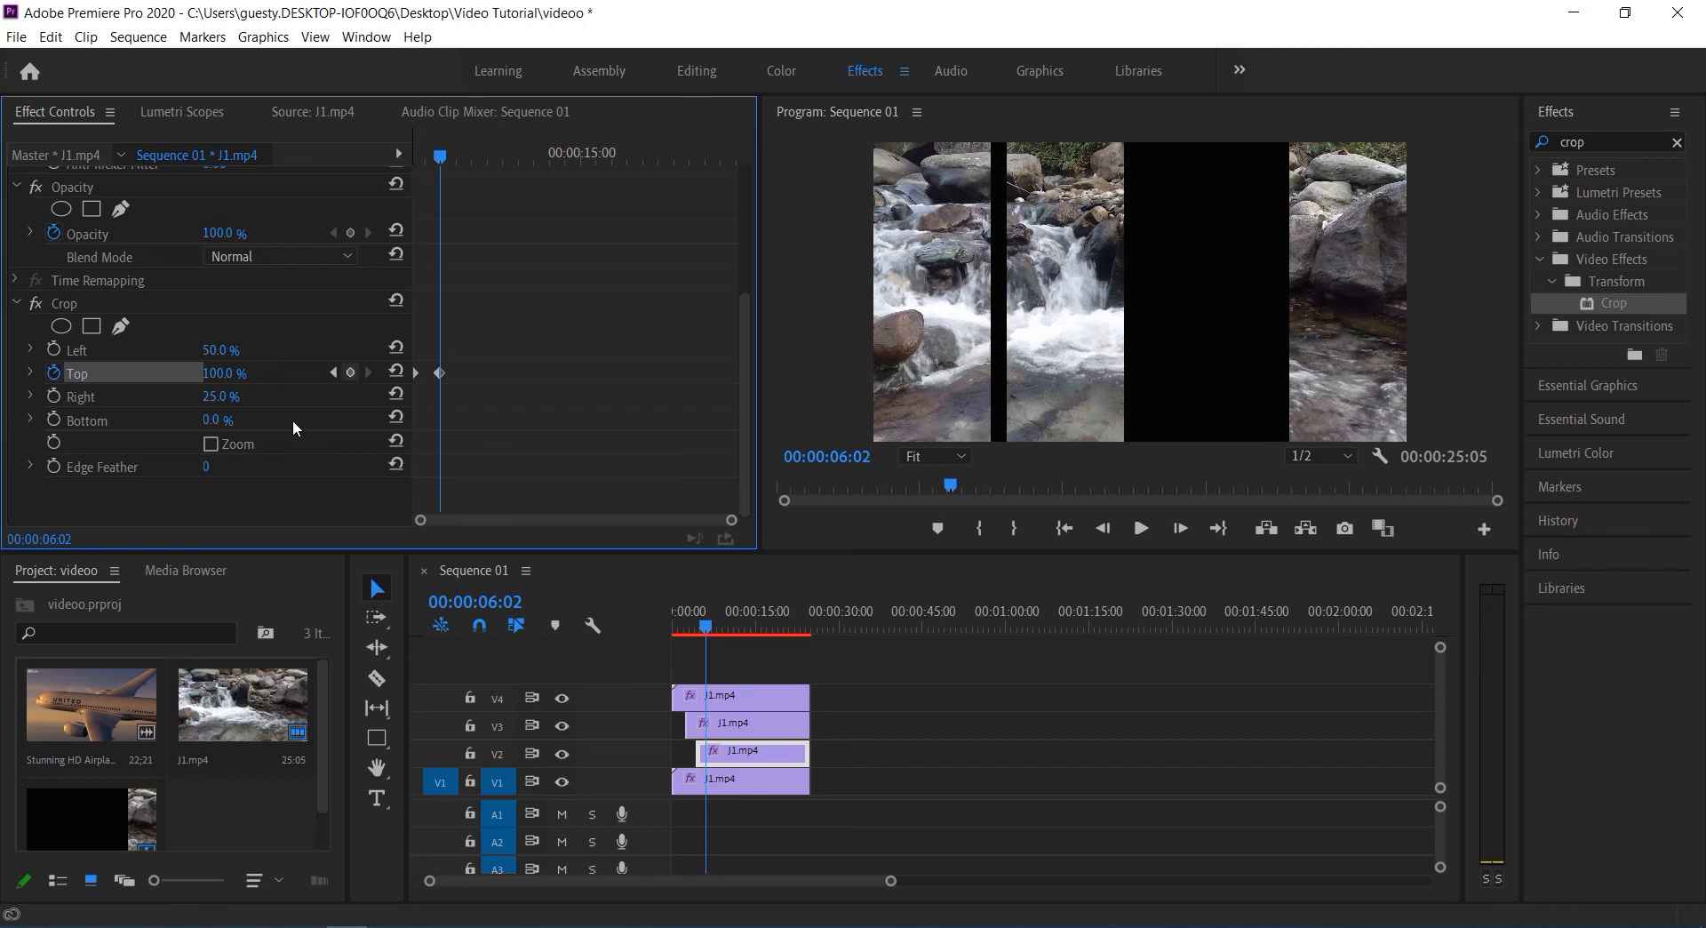
{"action": "left_click", "coordinate": [227, 373]}
{"action": "type", "text": "0"}
{"action": "key", "text": "Return"}
{"action": "left_click_drag", "start_coordinate": [441, 157], "coordinate": [323, 209]}
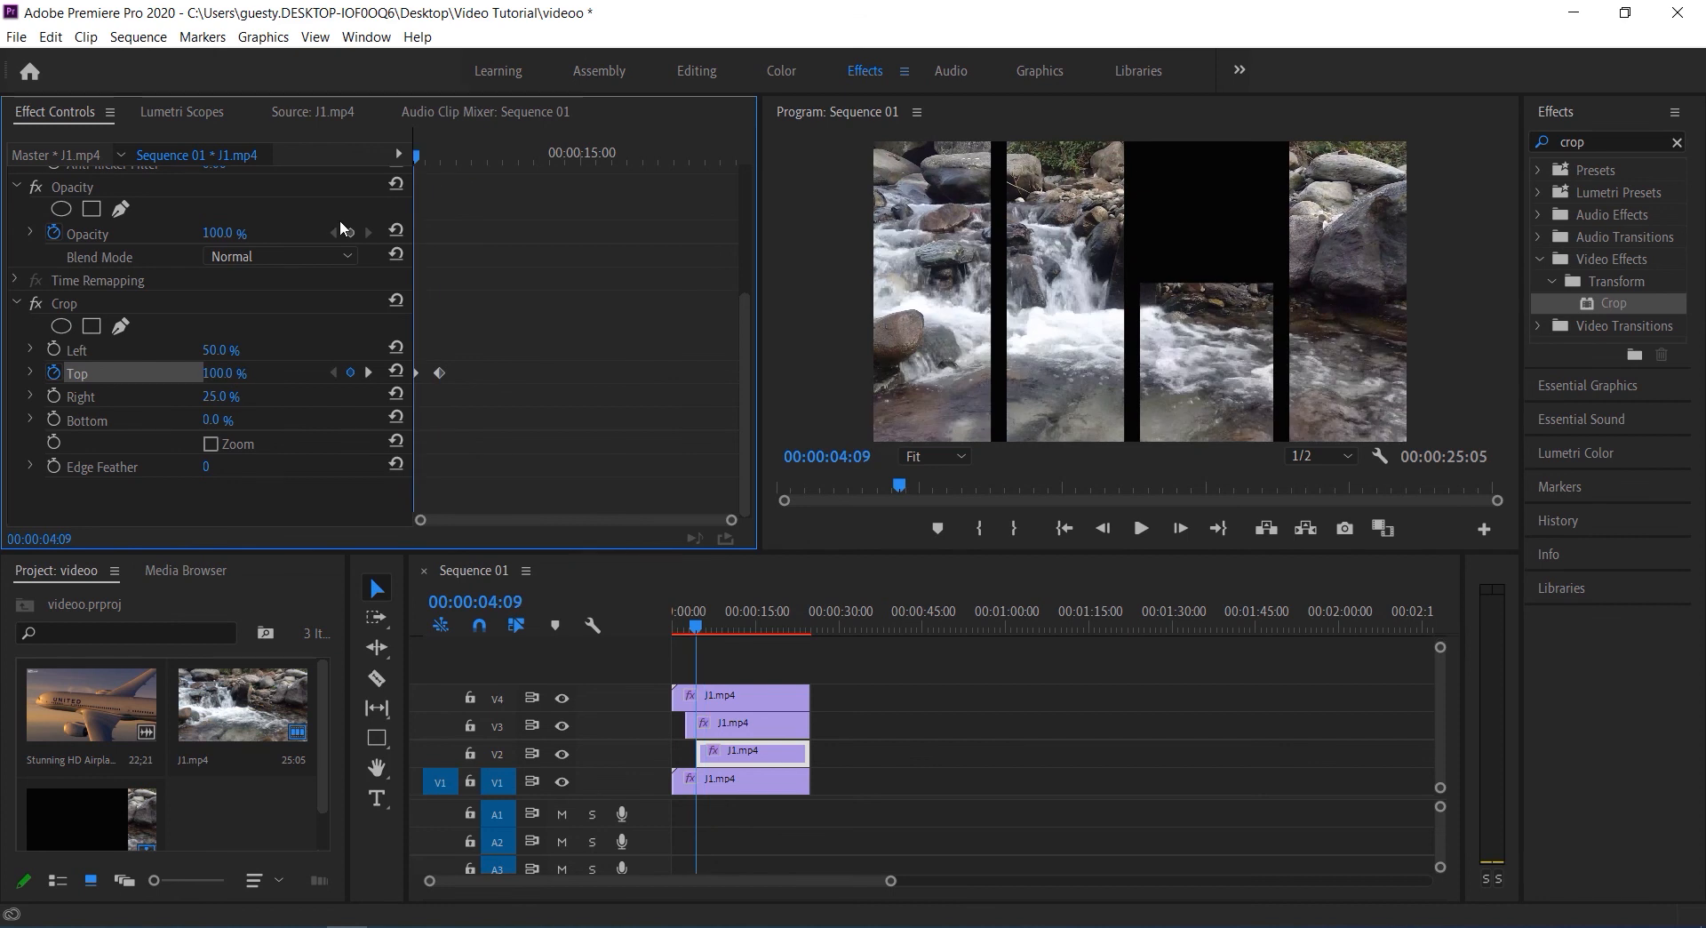
Play back the V2 clip's reveal up to 00:00:06:12 and trim the V1 clip's start to that time
{"action": "key", "text": "space"}
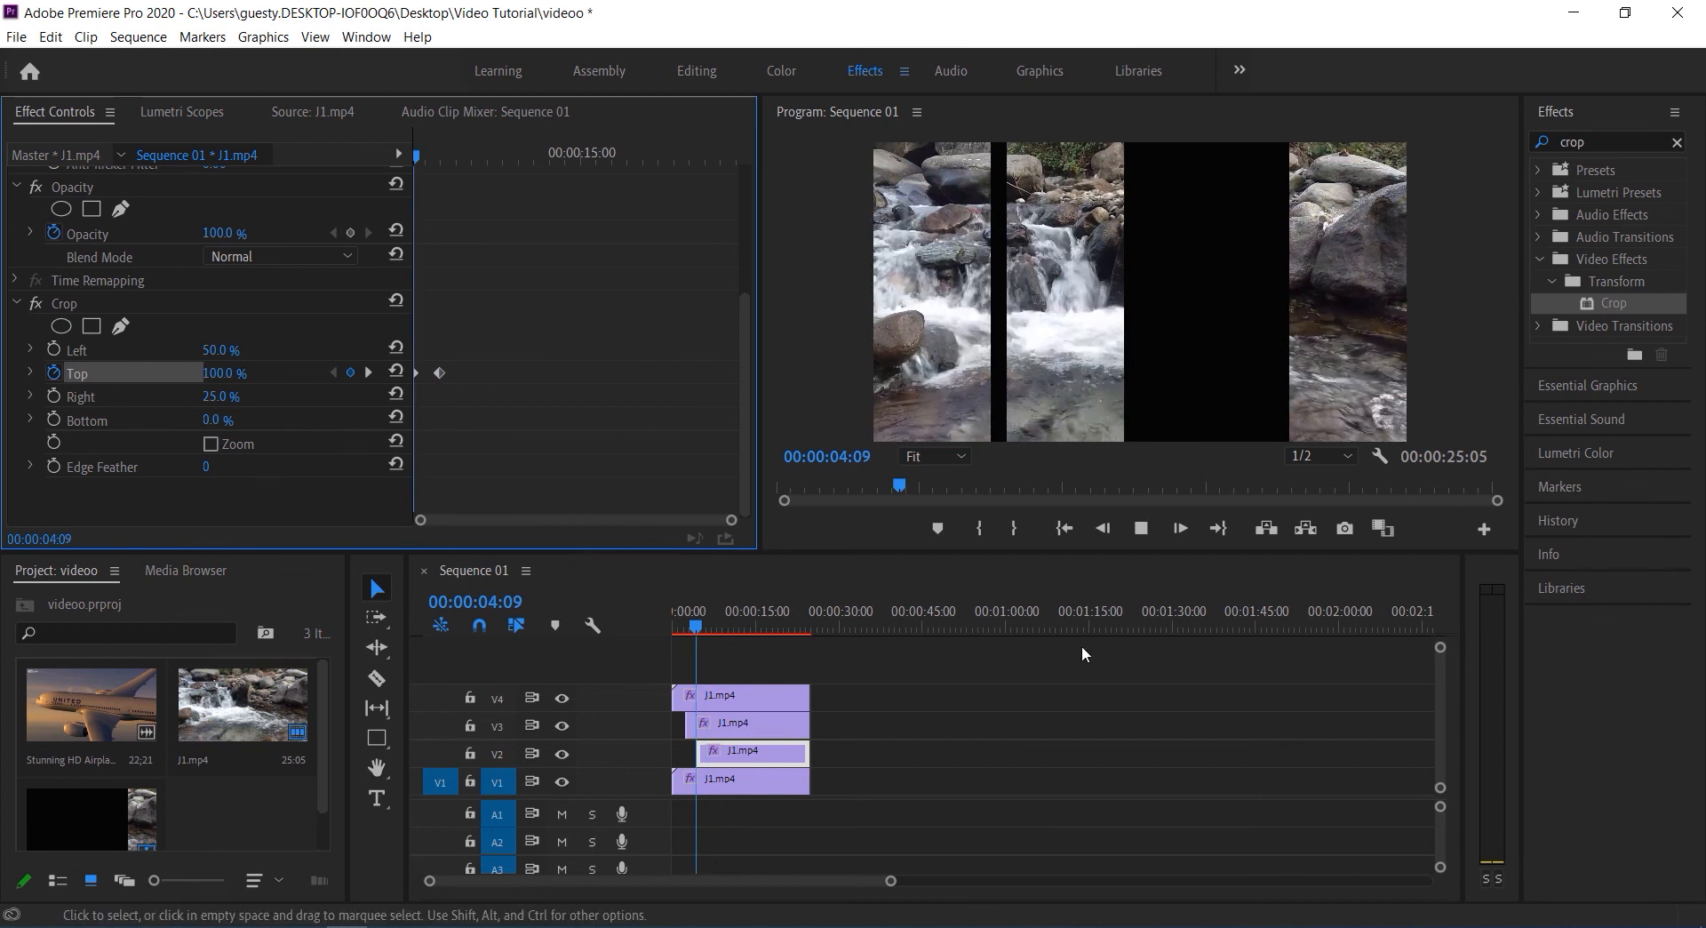
{"action": "key", "text": "space"}
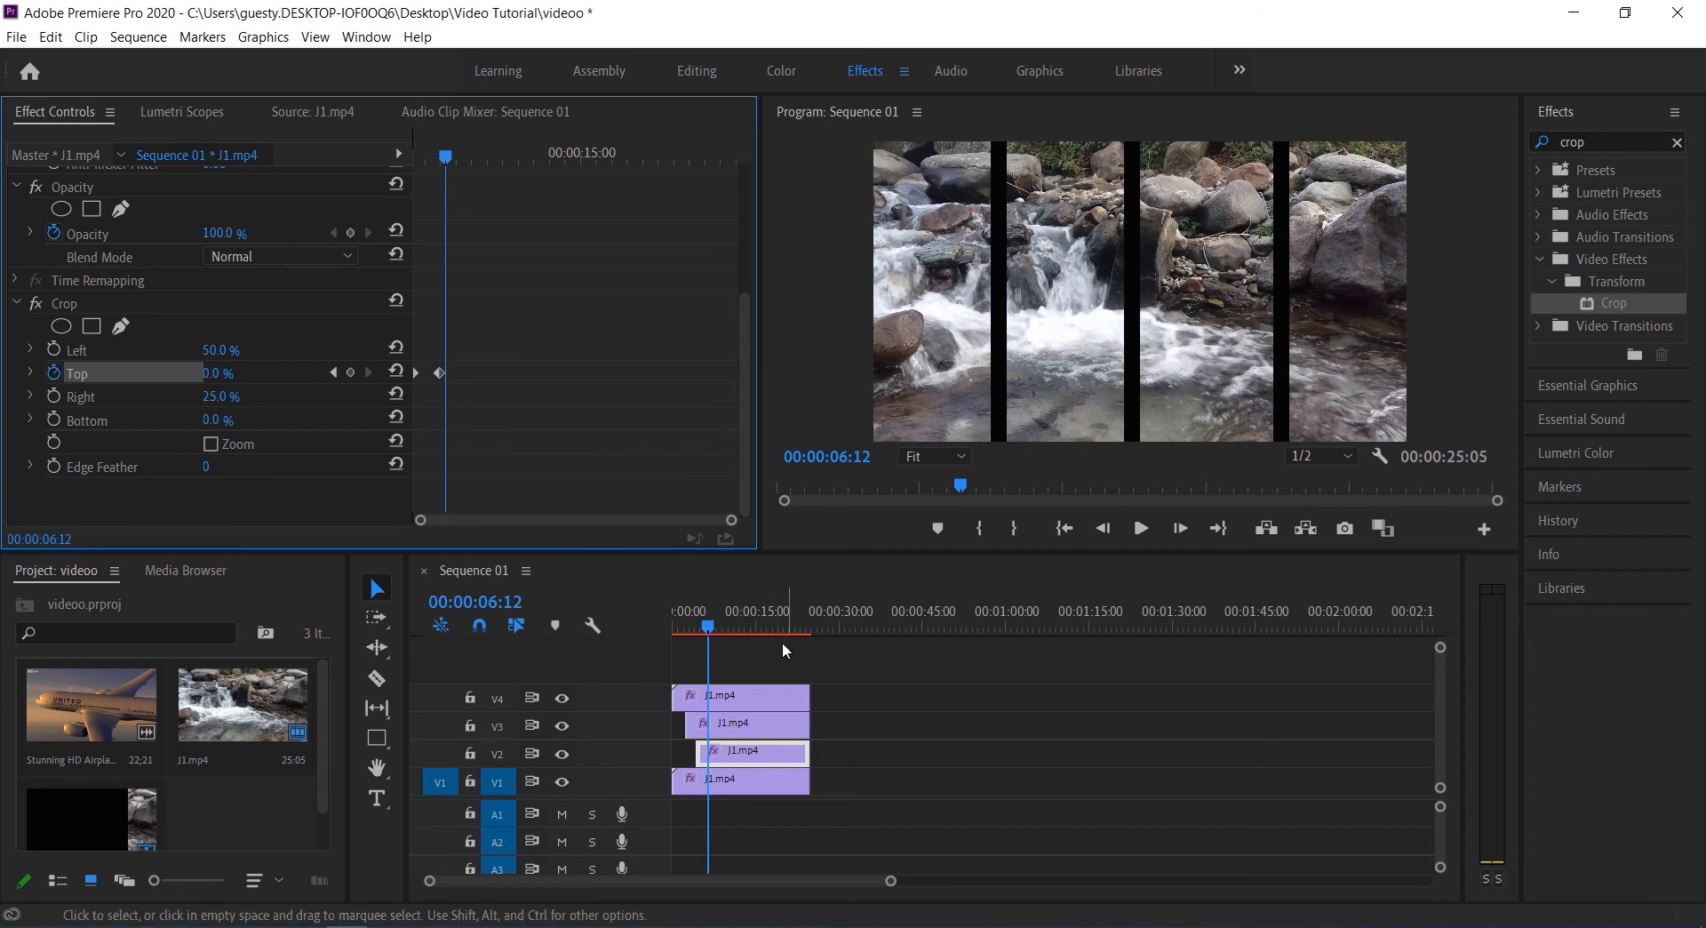
{"action": "left_click", "coordinate": [738, 782]}
{"action": "left_click_drag", "start_coordinate": [676, 779], "coordinate": [712, 780]}
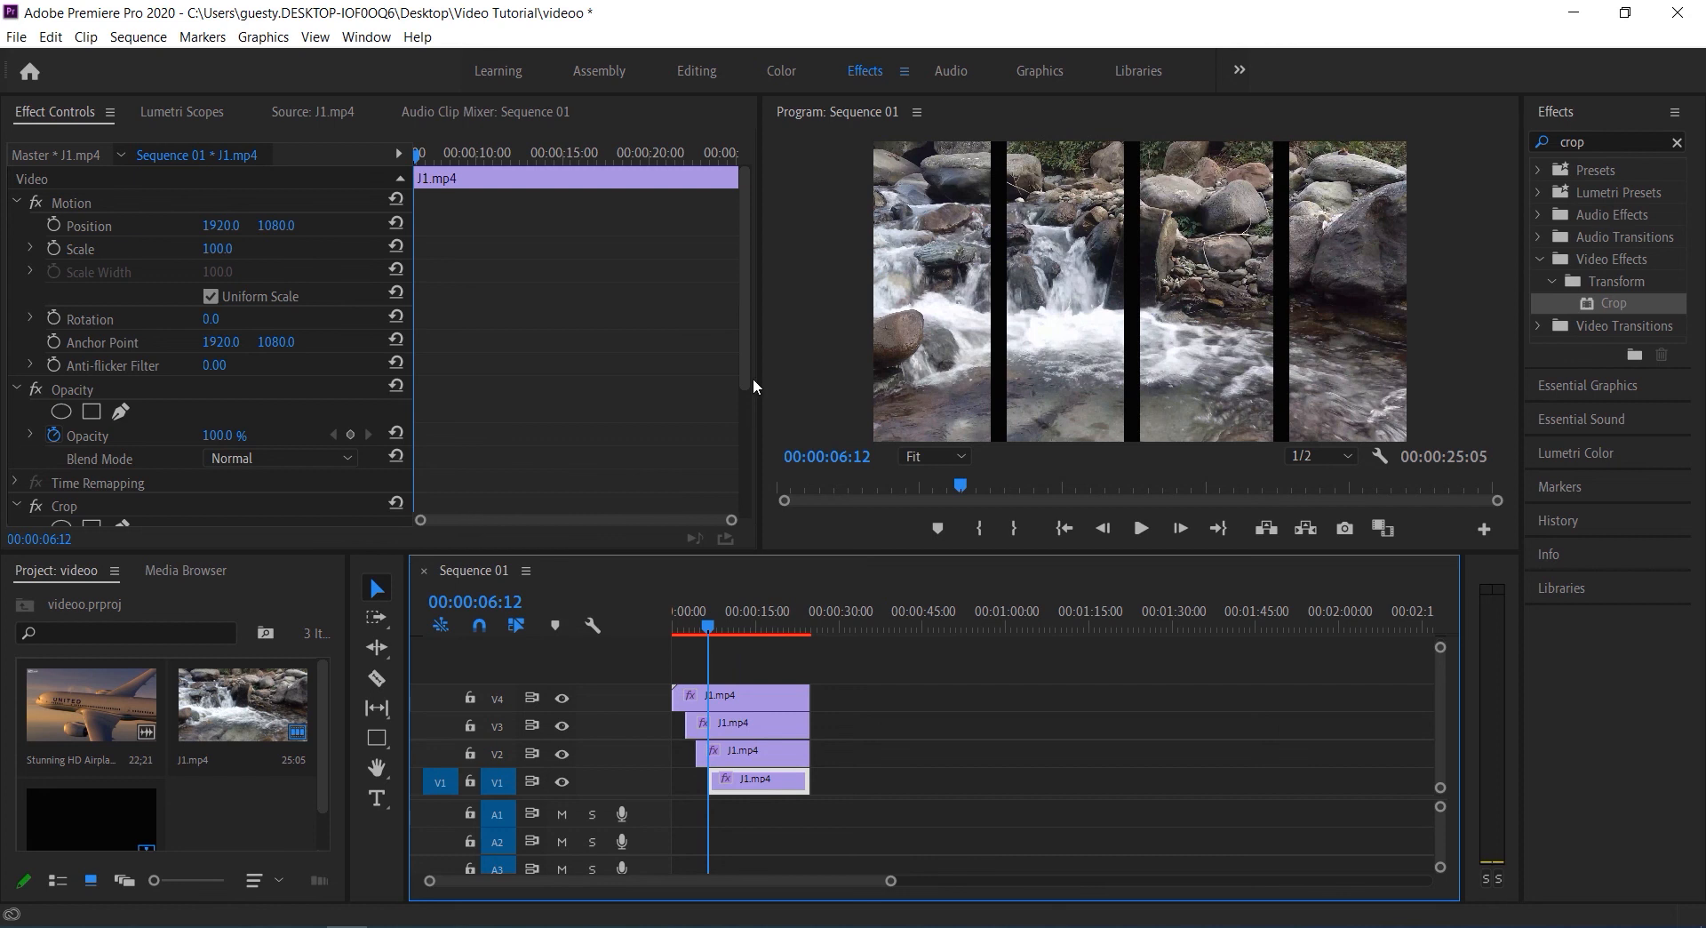
Add a Crop Bottom keyframe of 100% at the trimmed start of the V1 clip
{"action": "left_click_drag", "start_coordinate": [749, 362], "coordinate": [769, 498]}
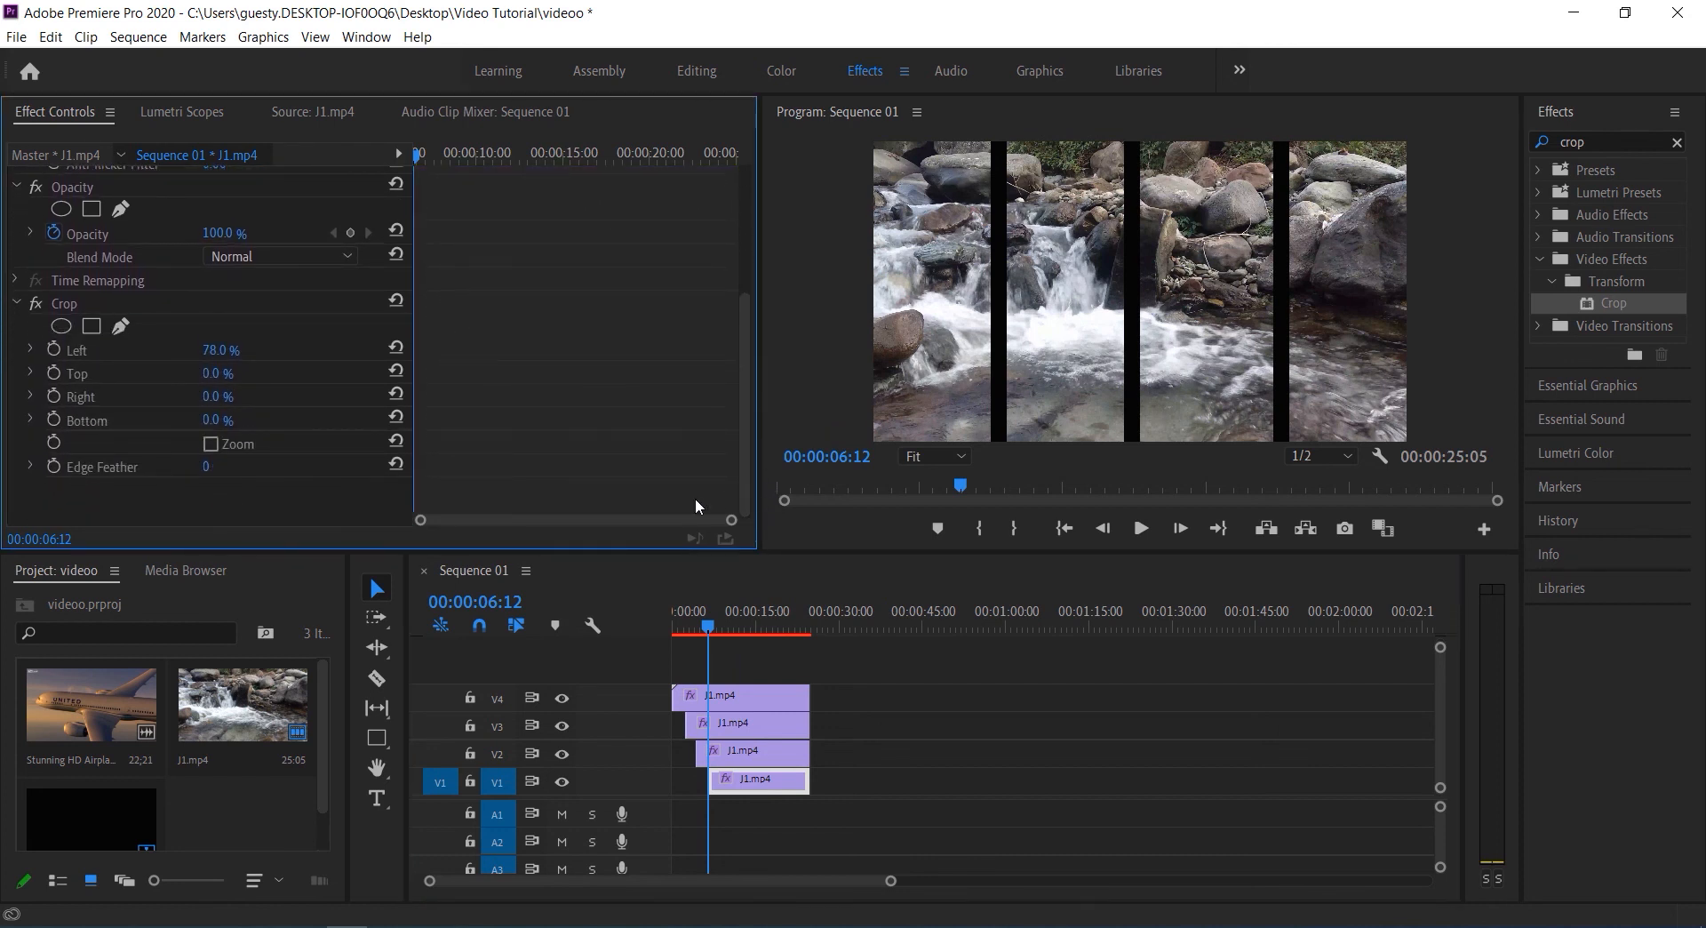
{"action": "left_click", "coordinate": [55, 419]}
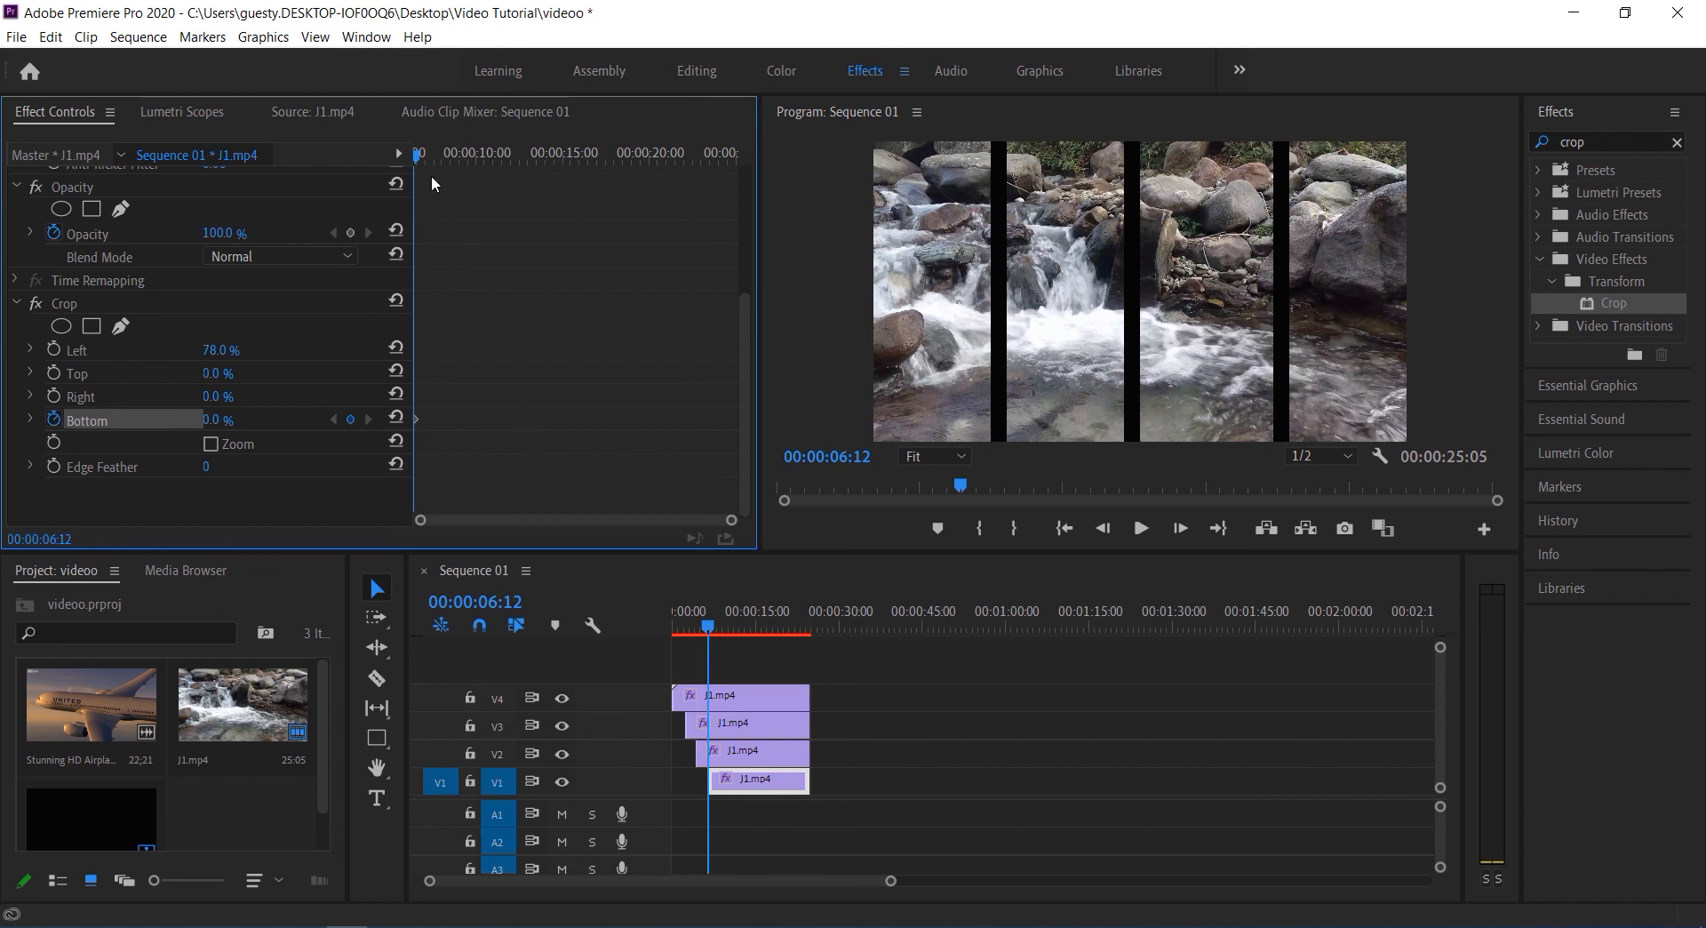
{"action": "left_click_drag", "start_coordinate": [231, 419], "coordinate": [322, 420]}
Add a Crop Bottom keyframe of 0% at 00:00:07:17 on the V1 clip and return the playhead to the clip's start
{"action": "left_click_drag", "start_coordinate": [417, 159], "coordinate": [435, 169]}
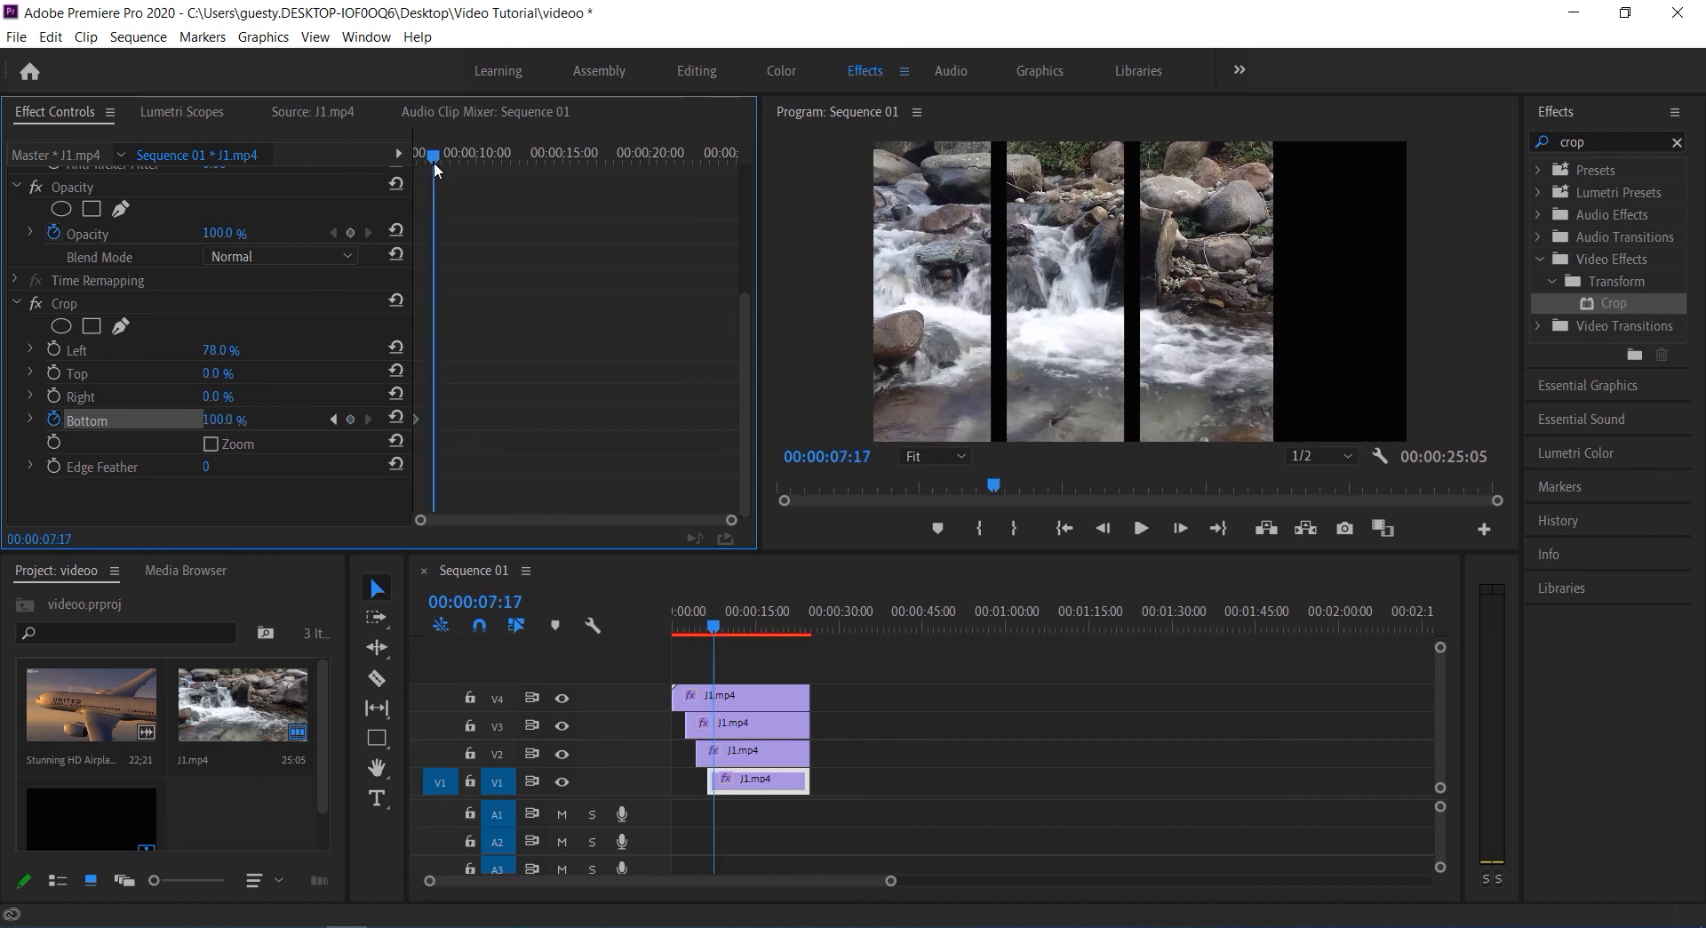
{"action": "left_click", "coordinate": [358, 423]}
{"action": "left_click_drag", "start_coordinate": [230, 426], "coordinate": [129, 425]}
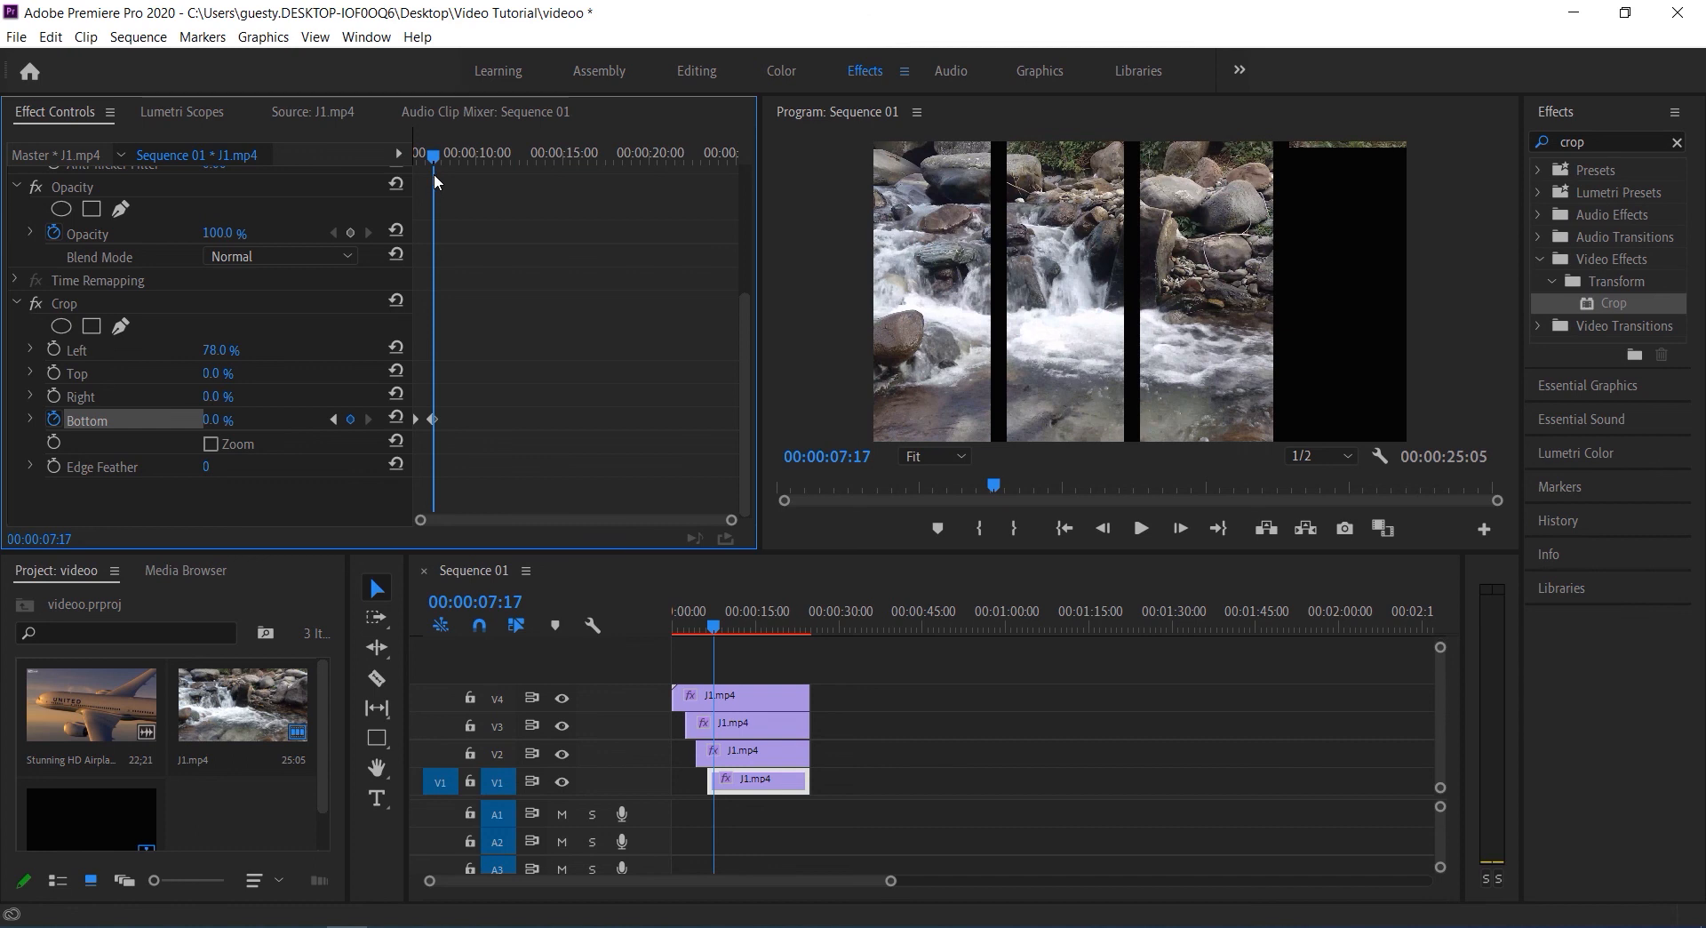
{"action": "left_click_drag", "start_coordinate": [436, 166], "coordinate": [139, 226]}
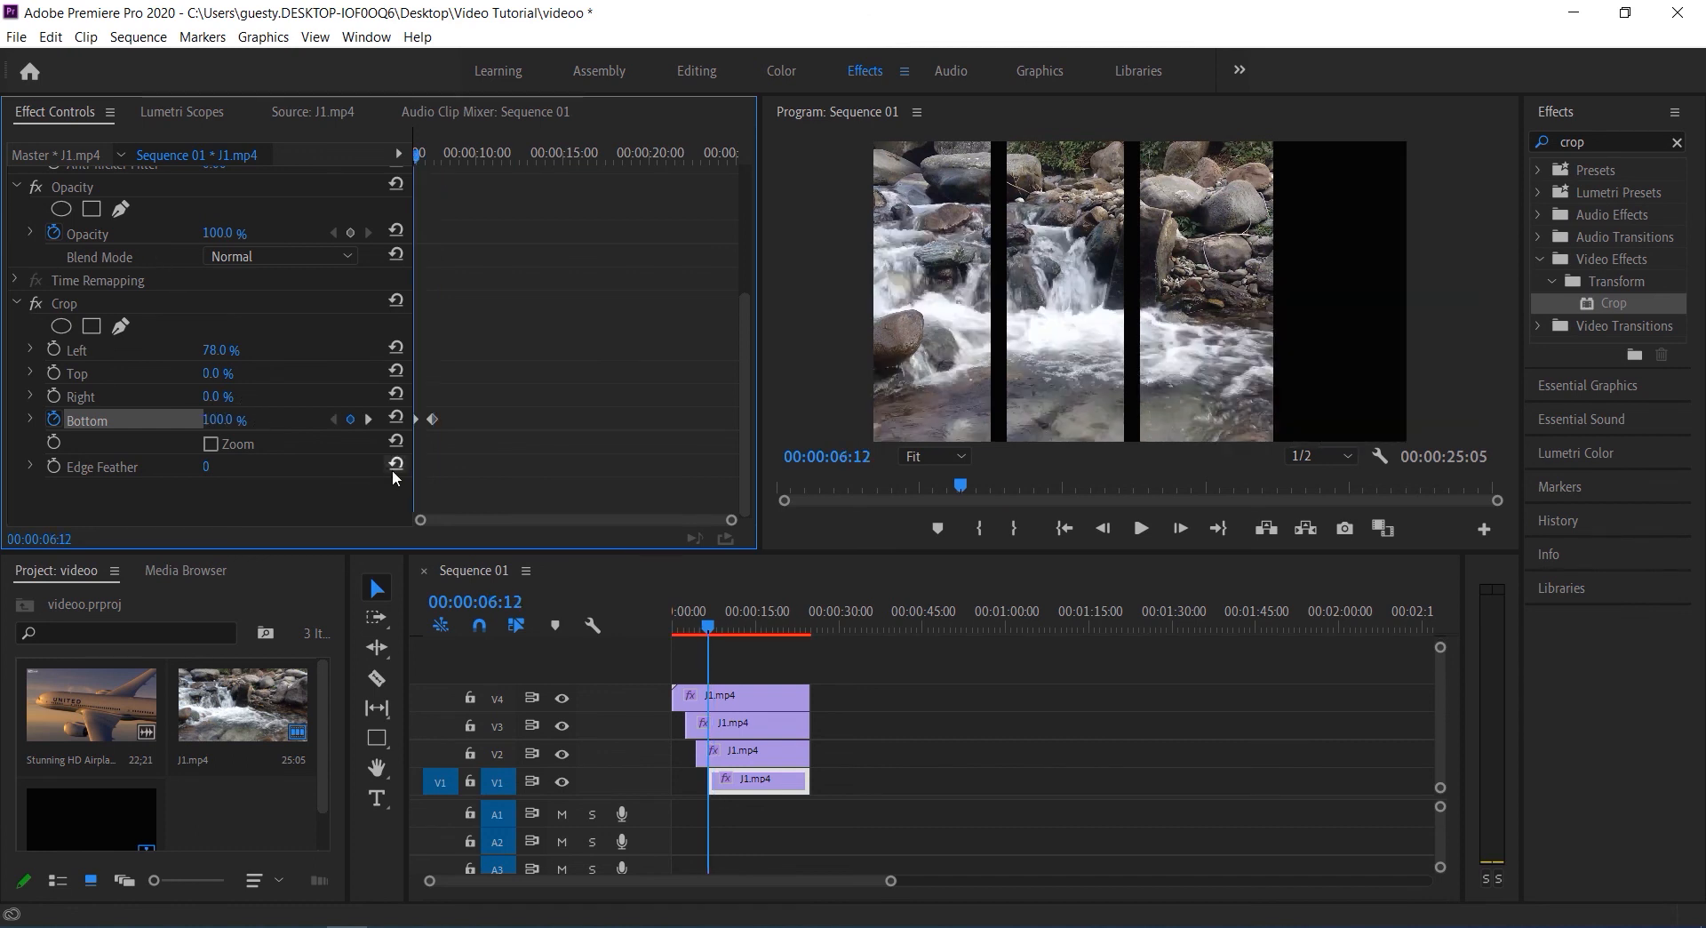
Play back the sequence from 00:00:00:00 to review all four strip reveals
{"action": "left_click", "coordinate": [1140, 529]}
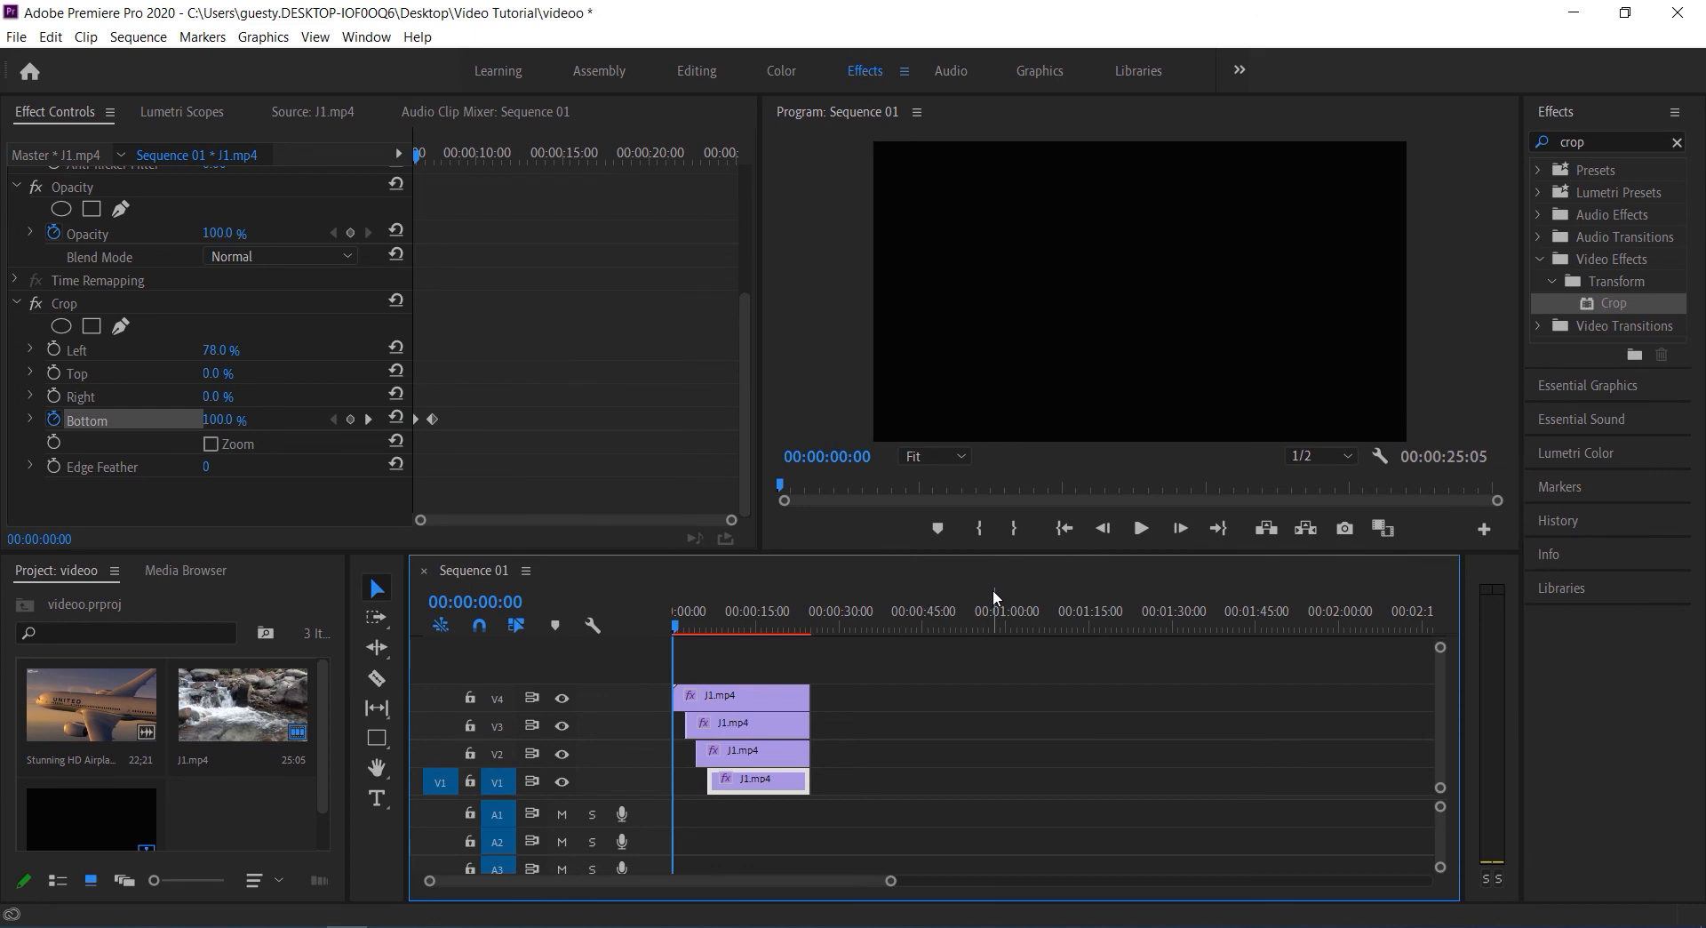
{"action": "left_click", "coordinate": [1140, 528]}
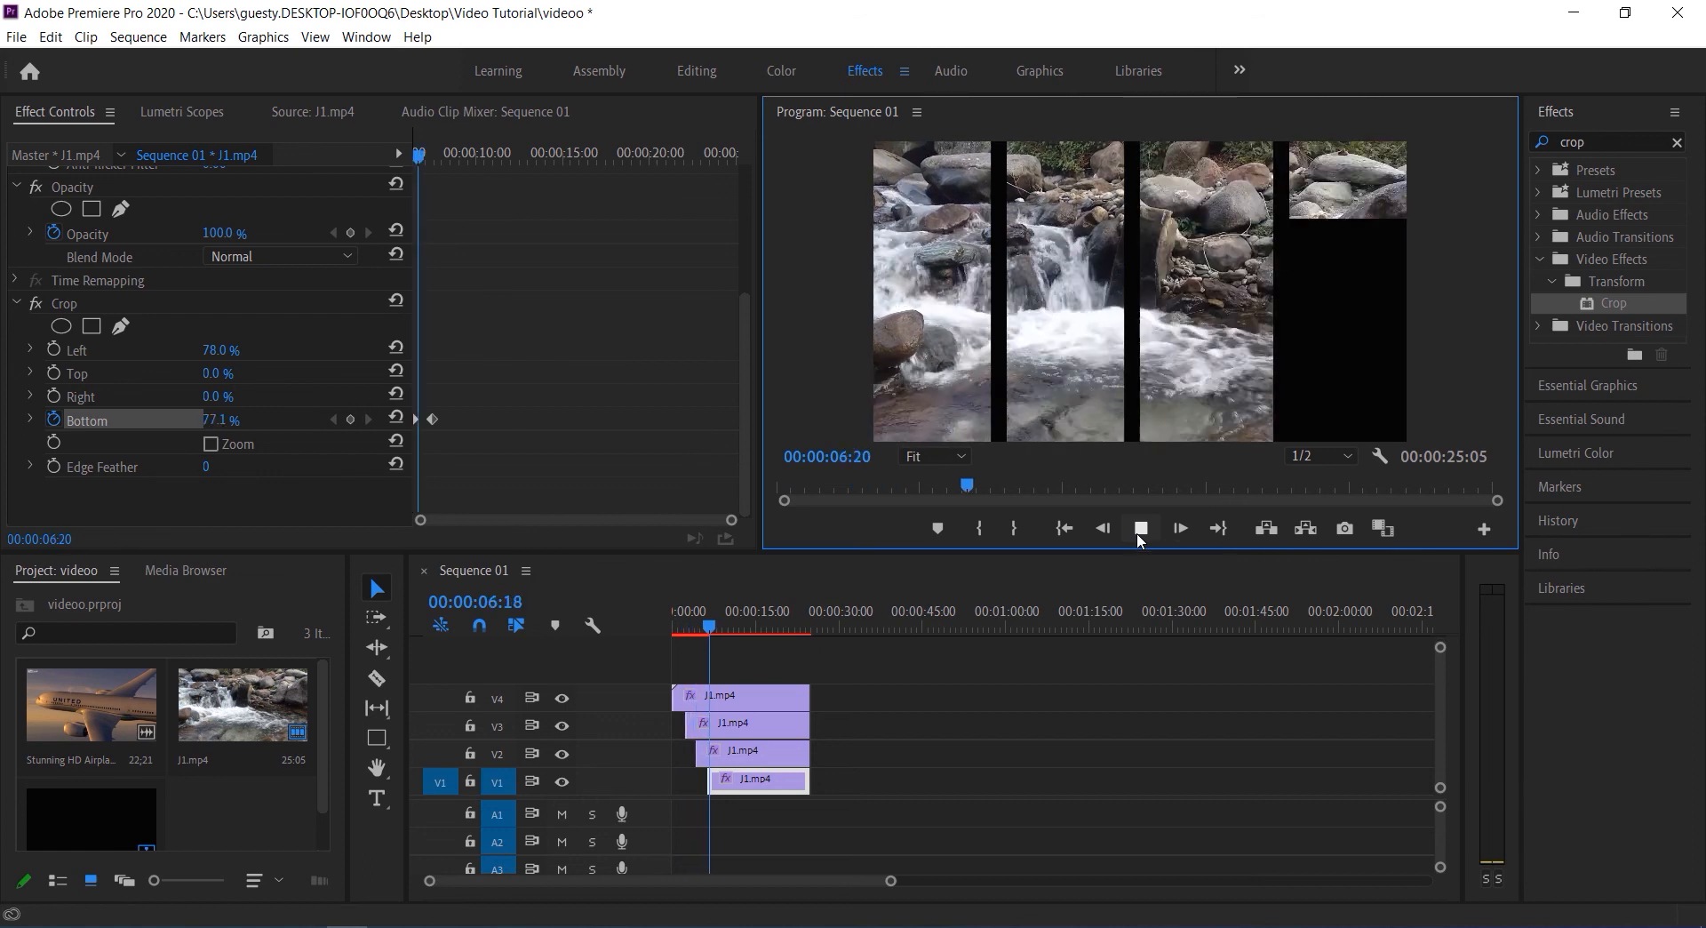
{"action": "left_click", "coordinate": [1140, 528]}
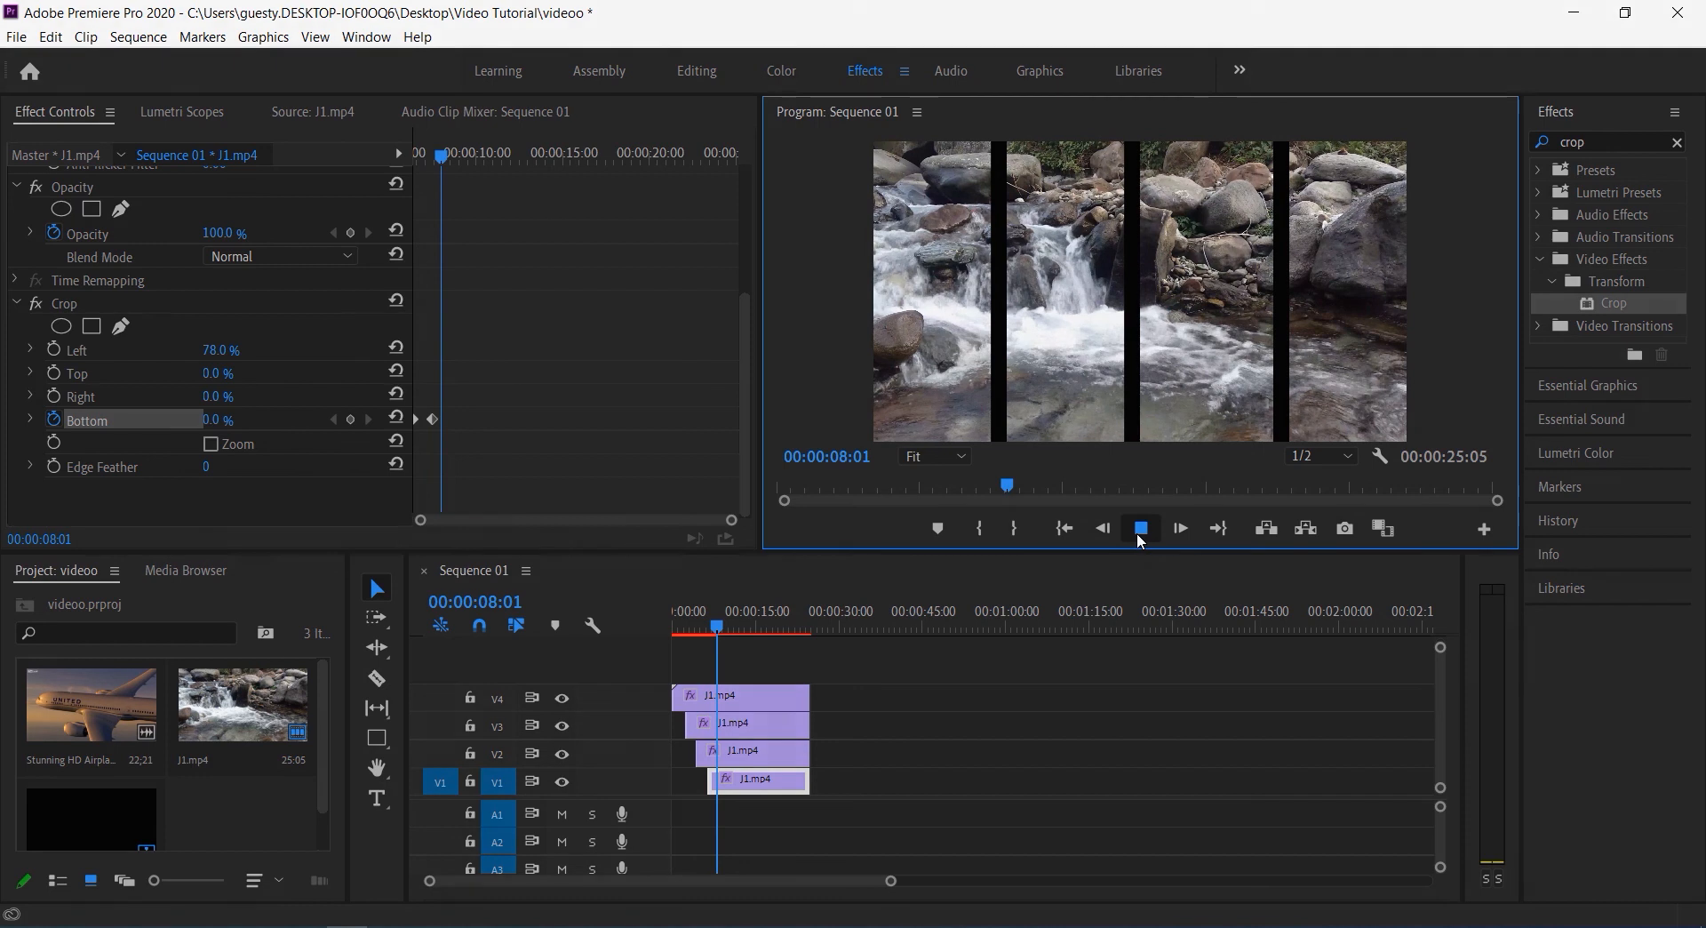